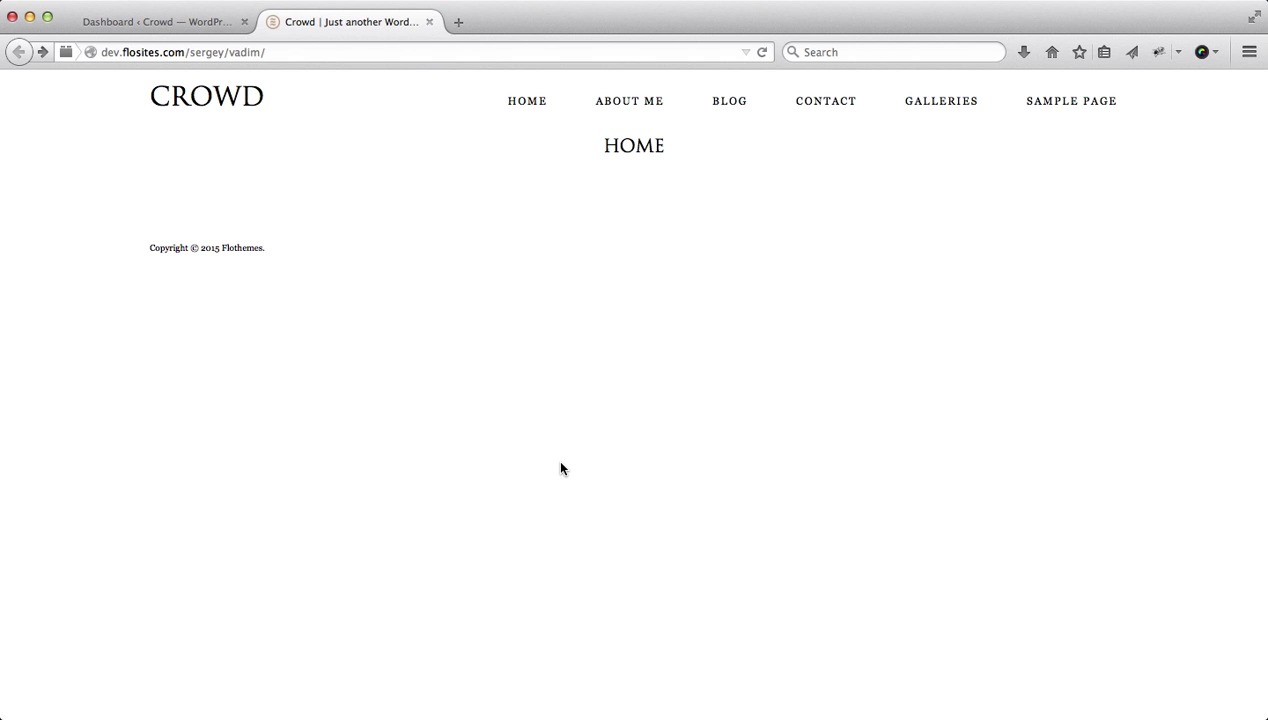
- Return to the WordPress admin dashboard tab and scroll down the sidebar
key("ctrl+shift+Tab")
scroll(256, 408, "down", 4)
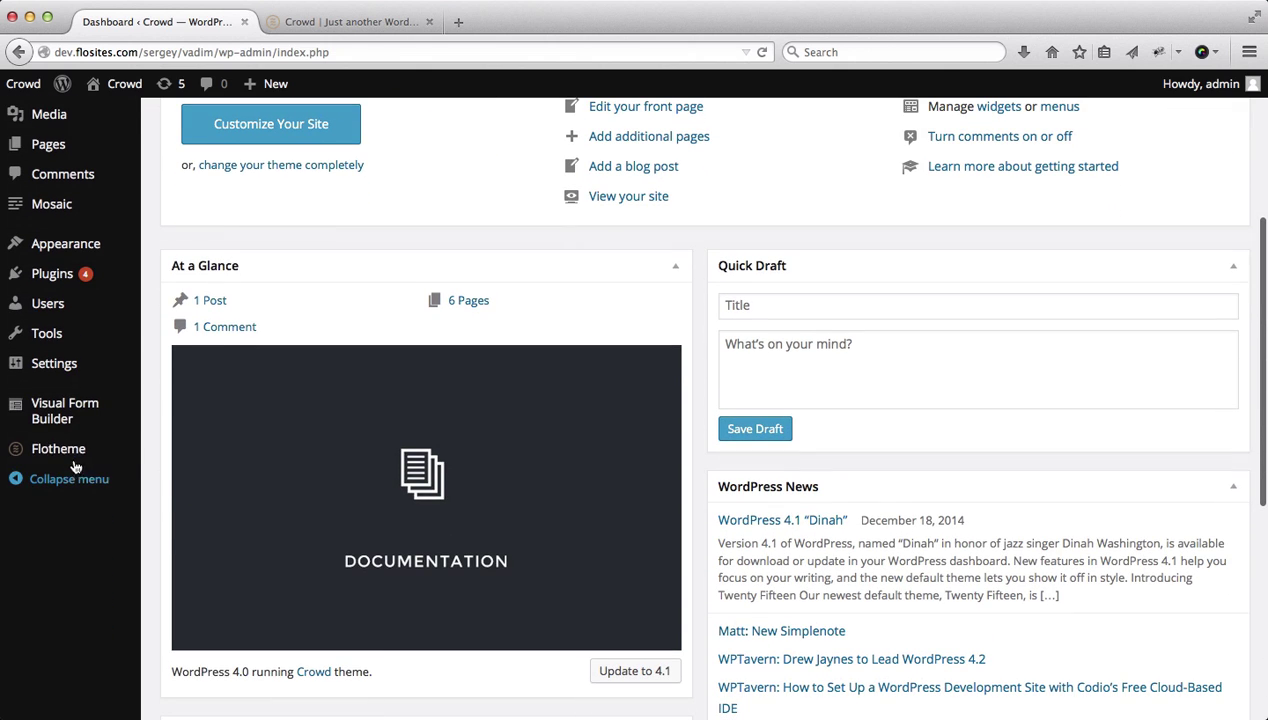
- Open the Flotheme Styling settings page from the admin sidebar
mouse_move(74, 459)
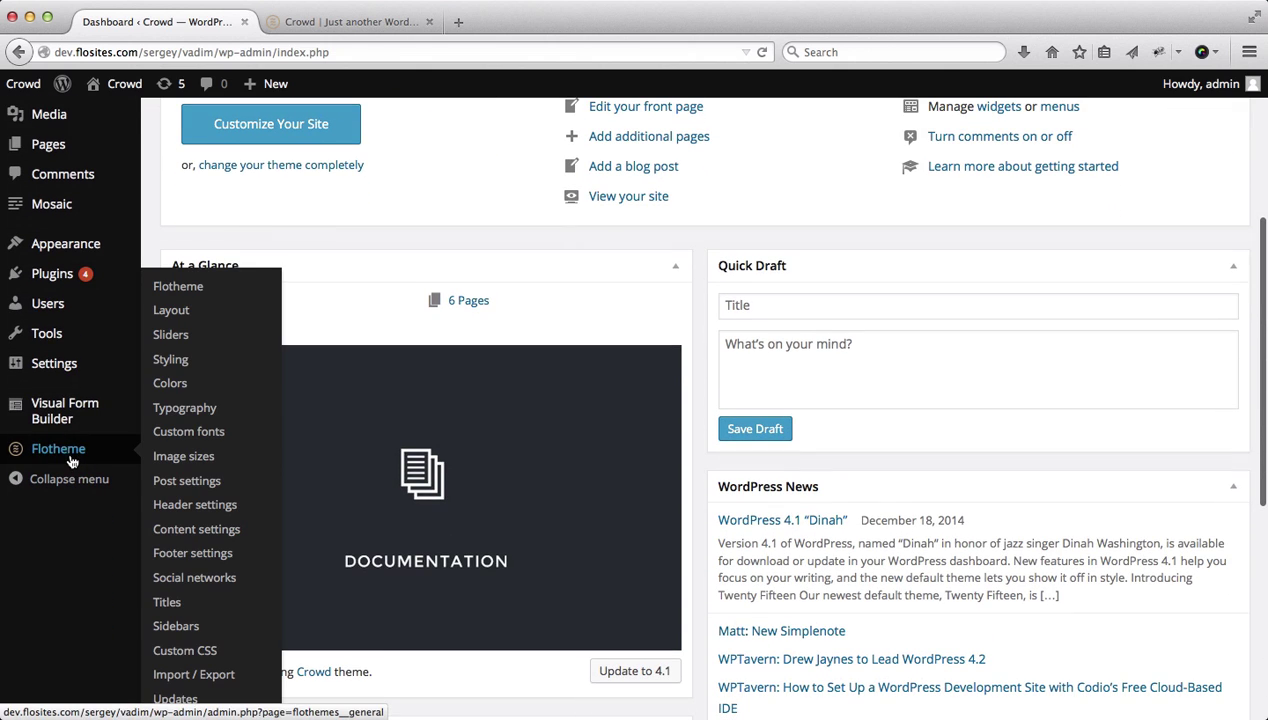
left_click(194, 365)
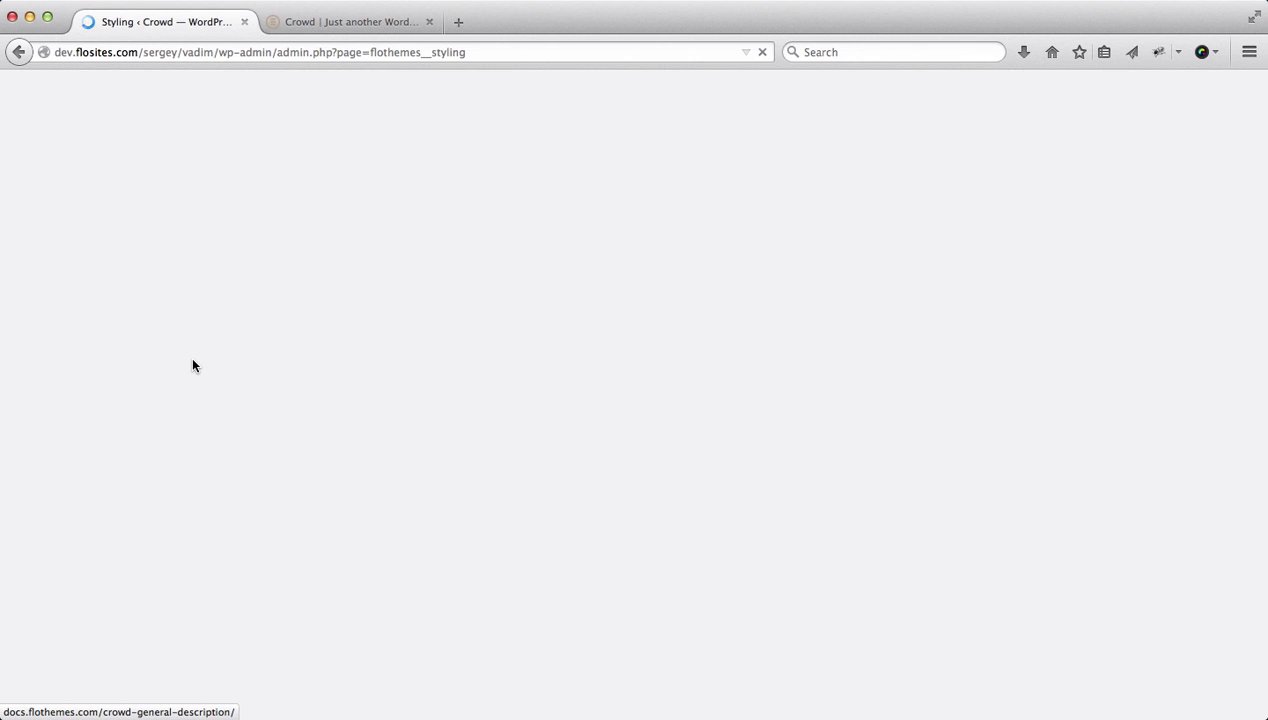
scroll(408, 358, "down", 4)
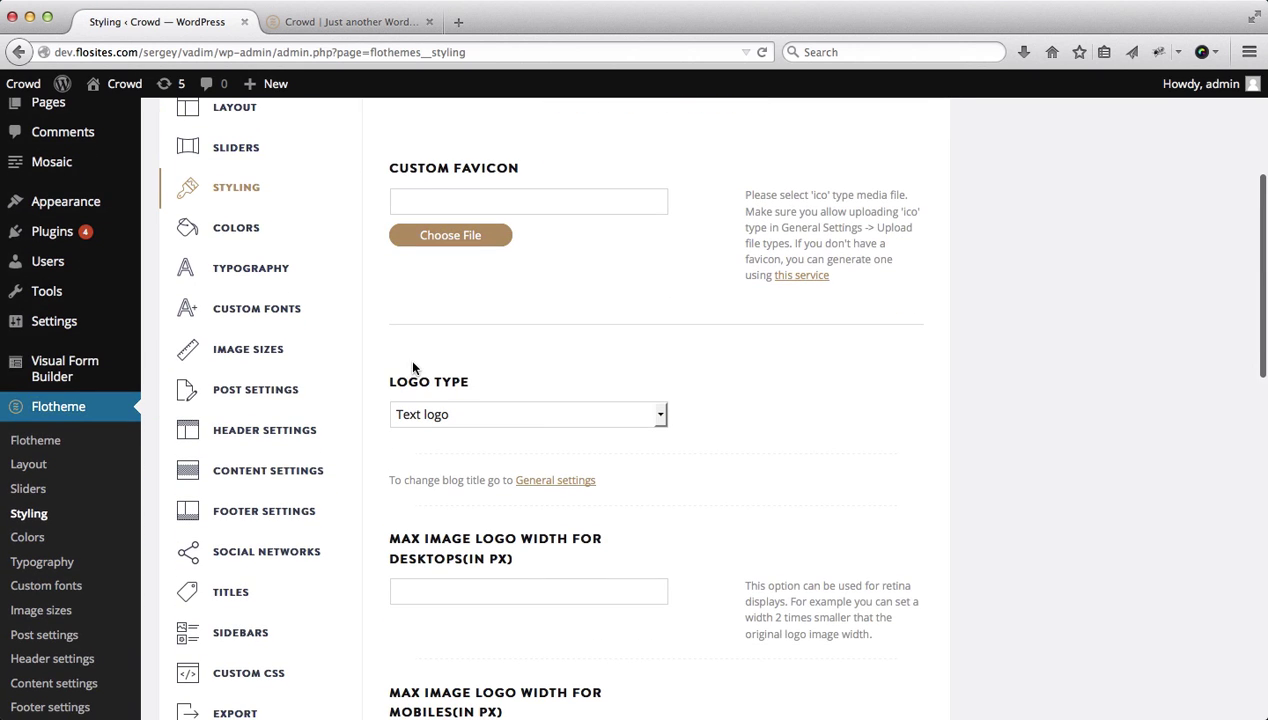
- Set Logo Type to Image logo and bring up the logo image media dialog
scroll(571, 385, "down", 1)
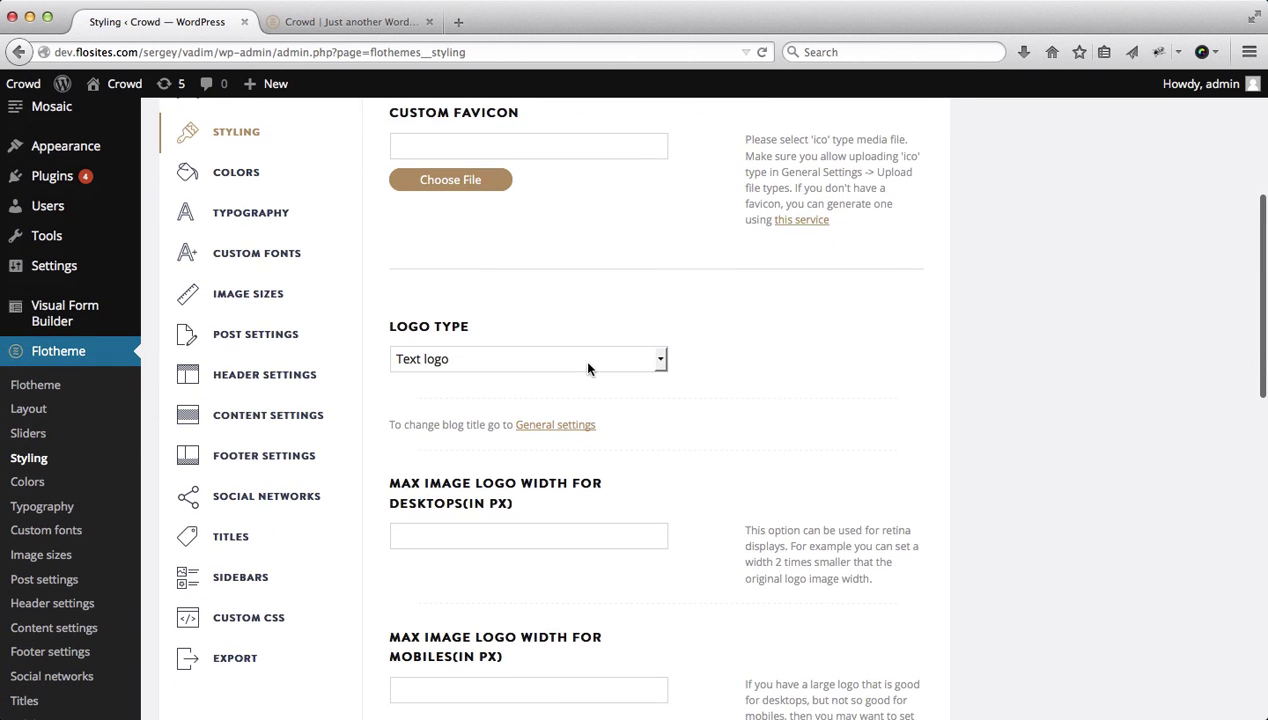
left_click(455, 150)
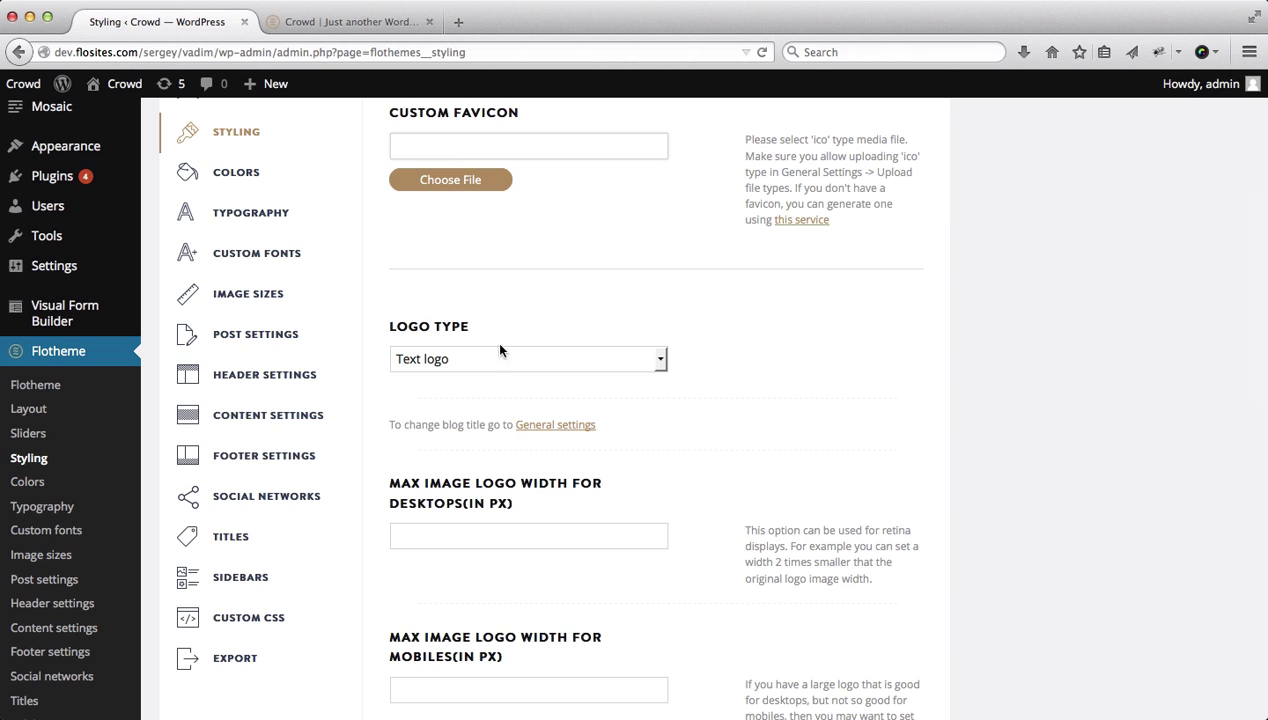
scroll(564, 332, "down", 1)
left_click(492, 319)
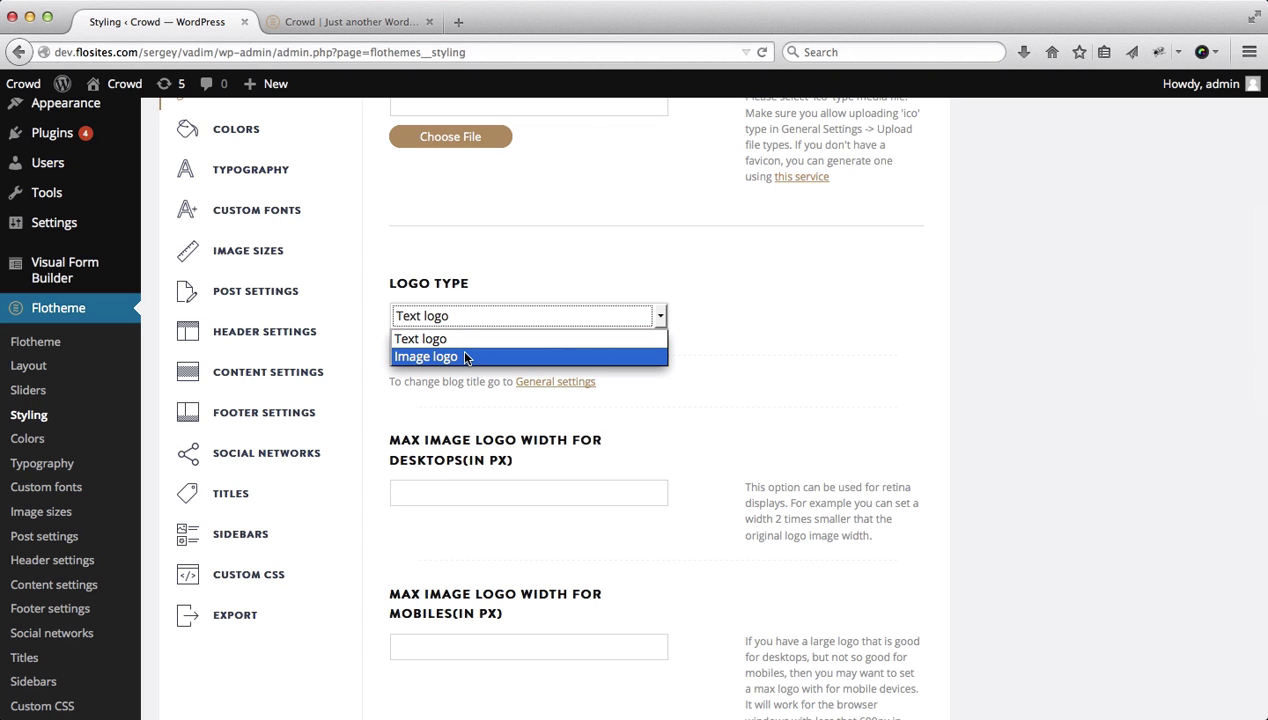
left_click(463, 356)
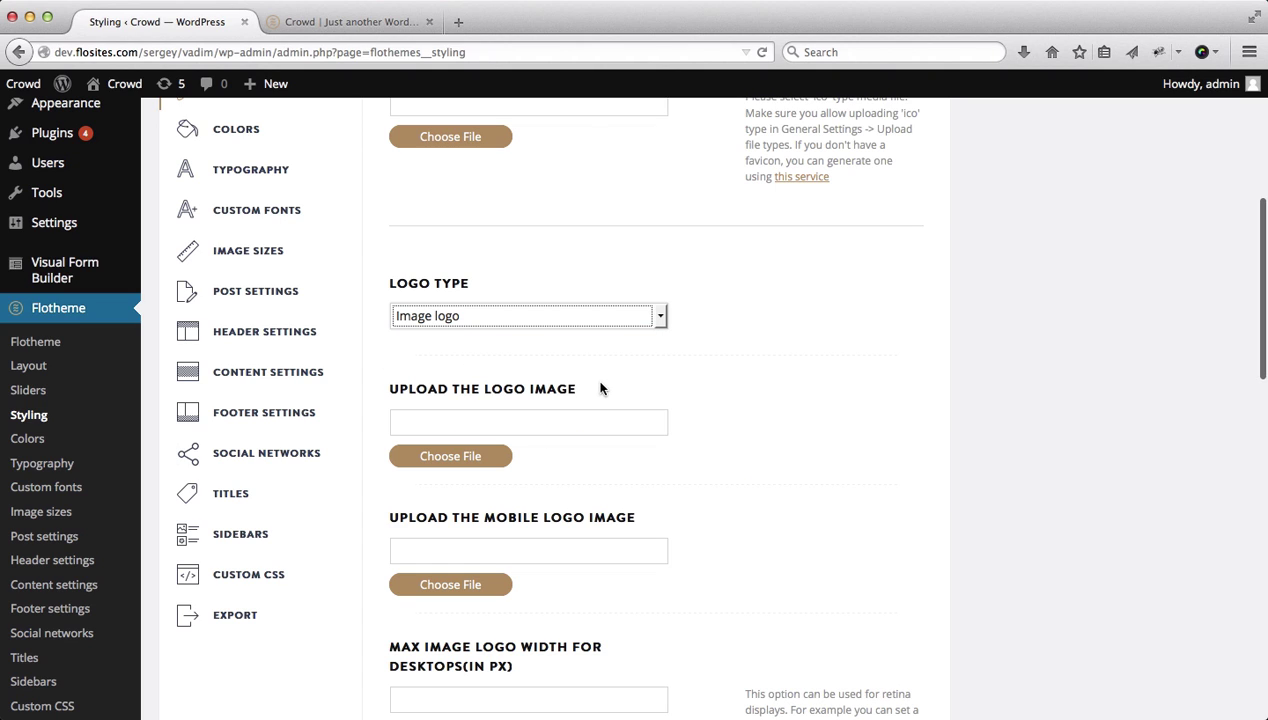
left_click(451, 460)
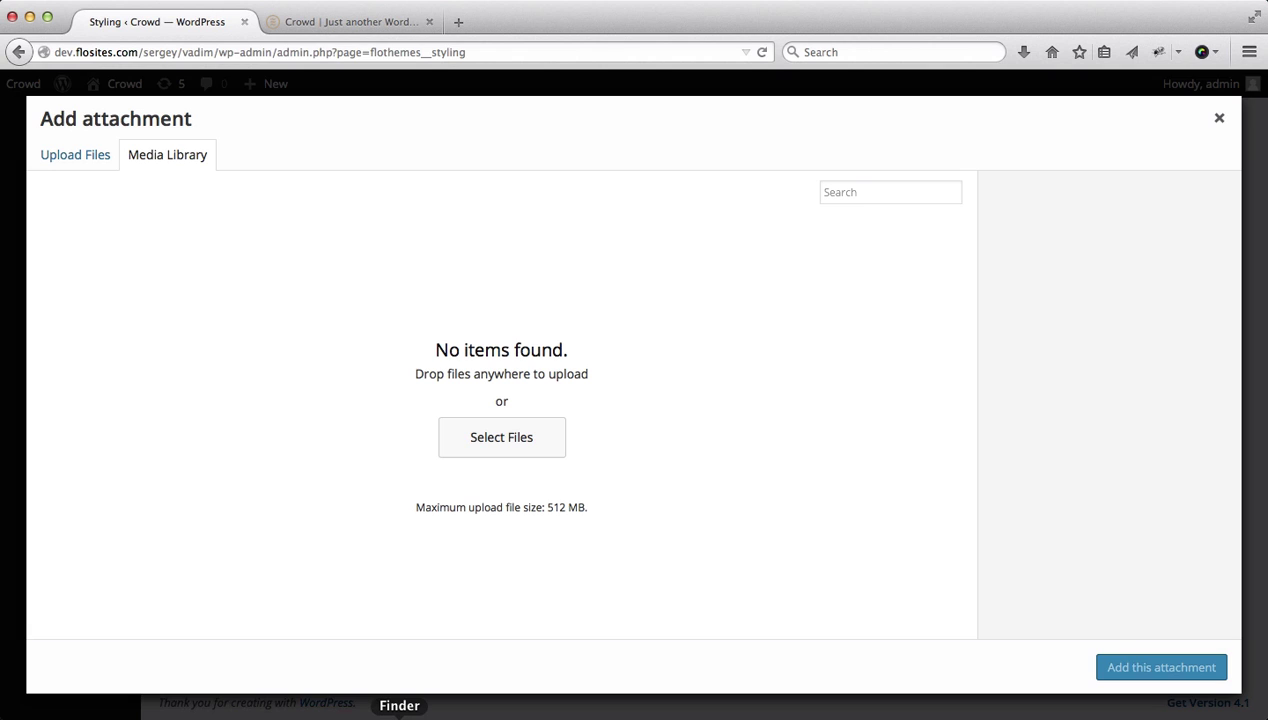
- Upload YW_01-LOGO-Black.png from Finder and attach it as the logo image
left_click(399, 716)
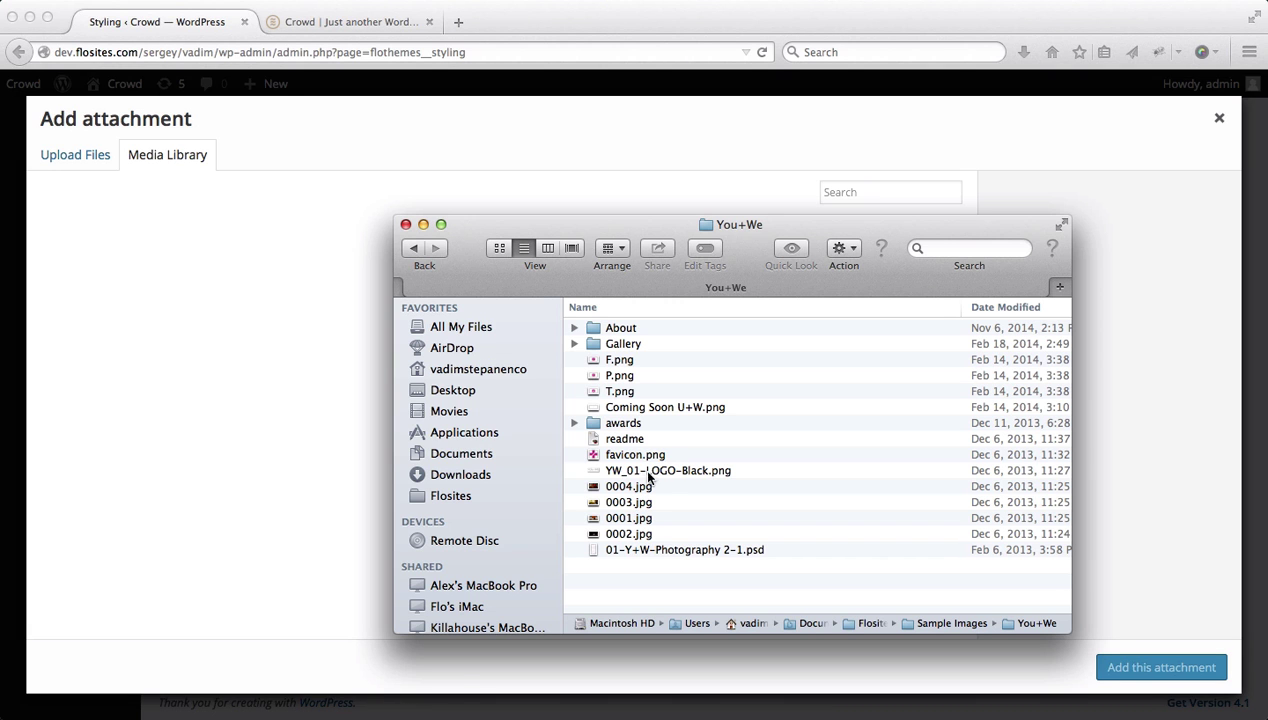
left_click(636, 500)
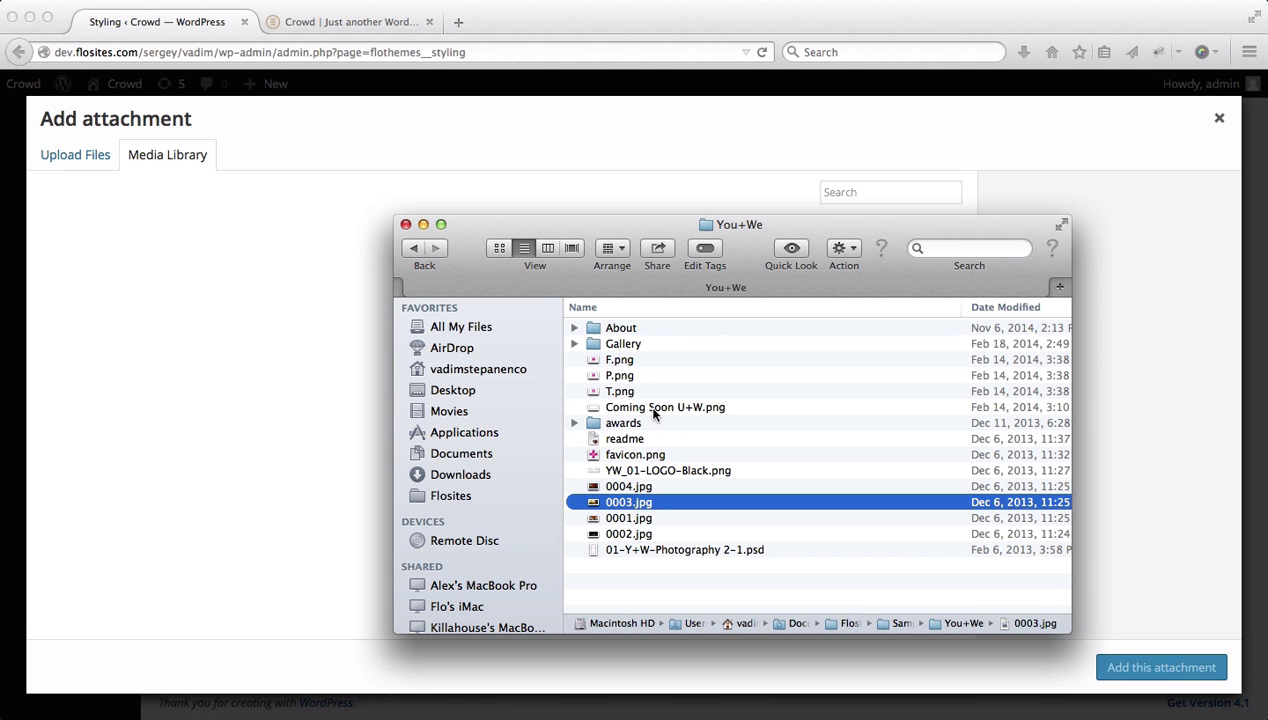
left_click(654, 410)
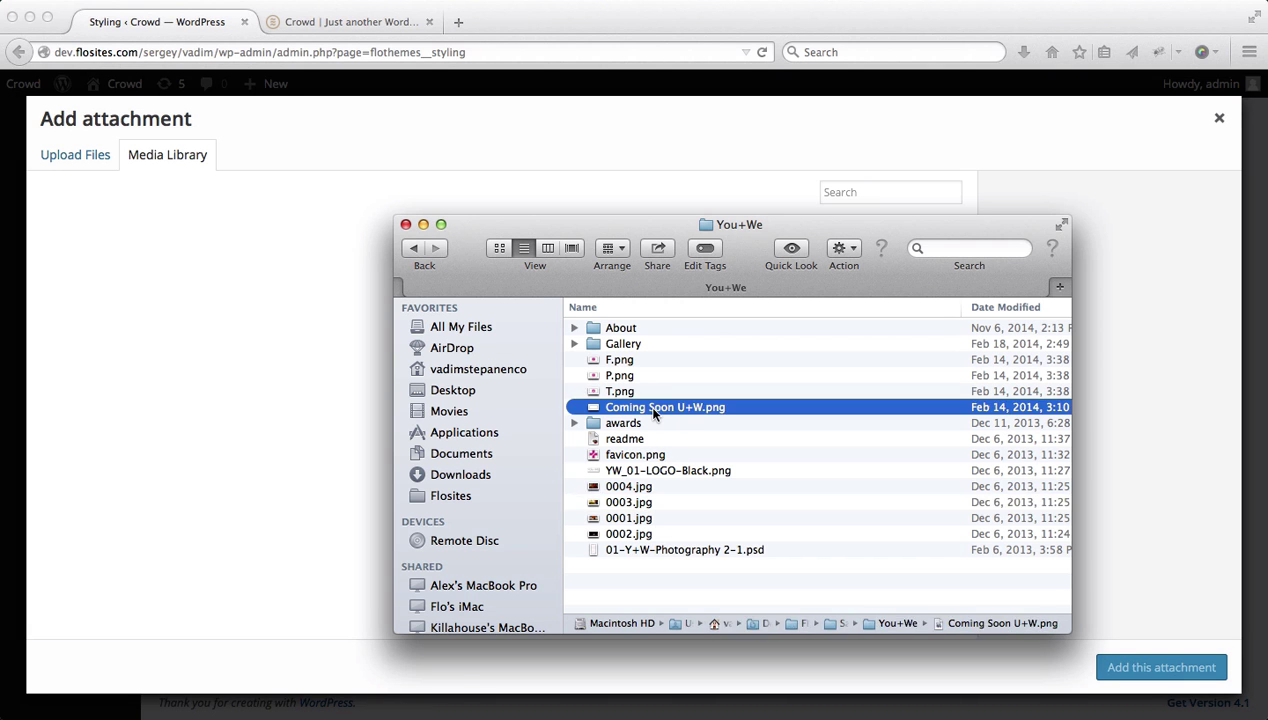
left_click(640, 471)
key("space")
key("space")
left_click_drag(640, 478, 232, 470)
left_click(265, 256)
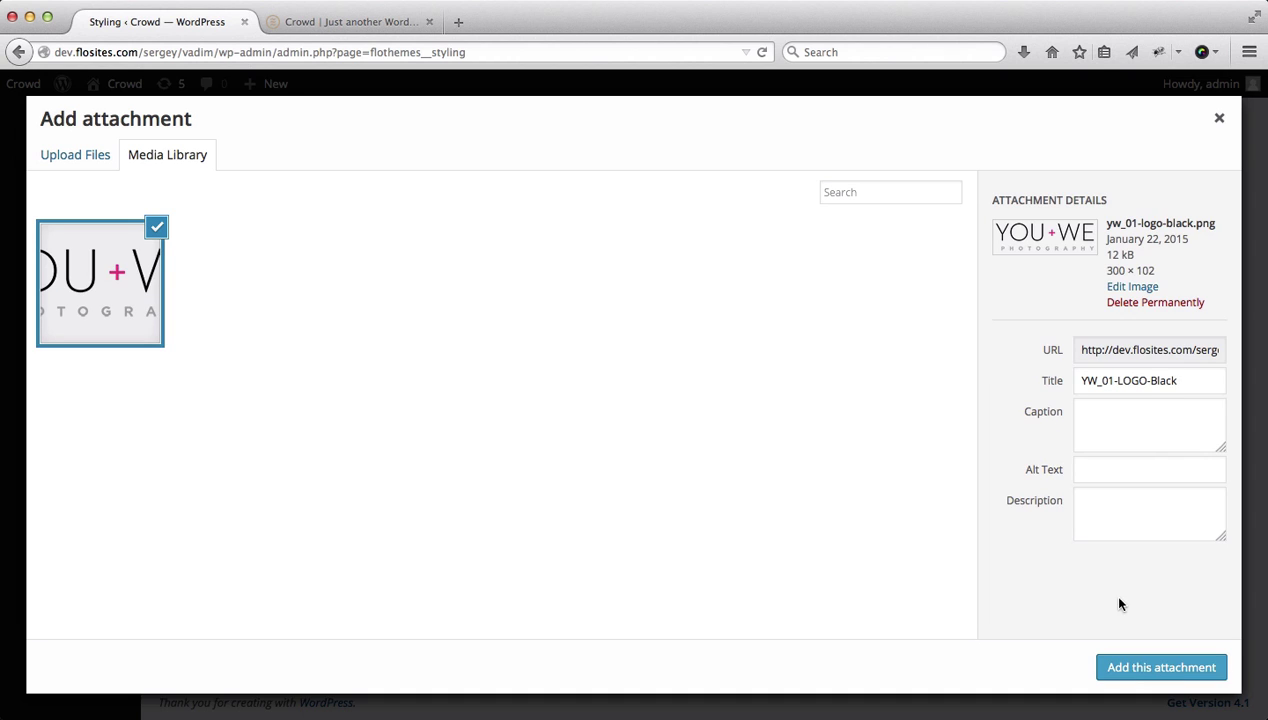
left_click(1135, 670)
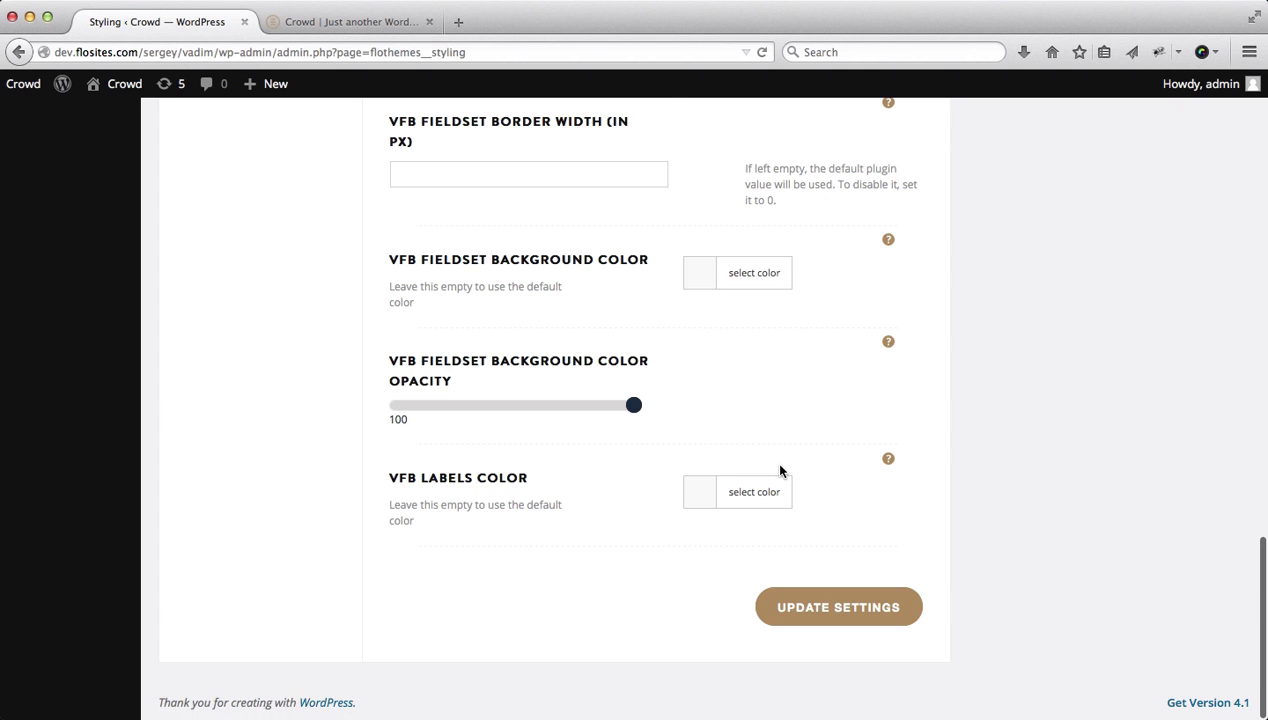
- Review the mobile logo upload and the desktop and mobile logo width fields
scroll(781, 471, "up", 15)
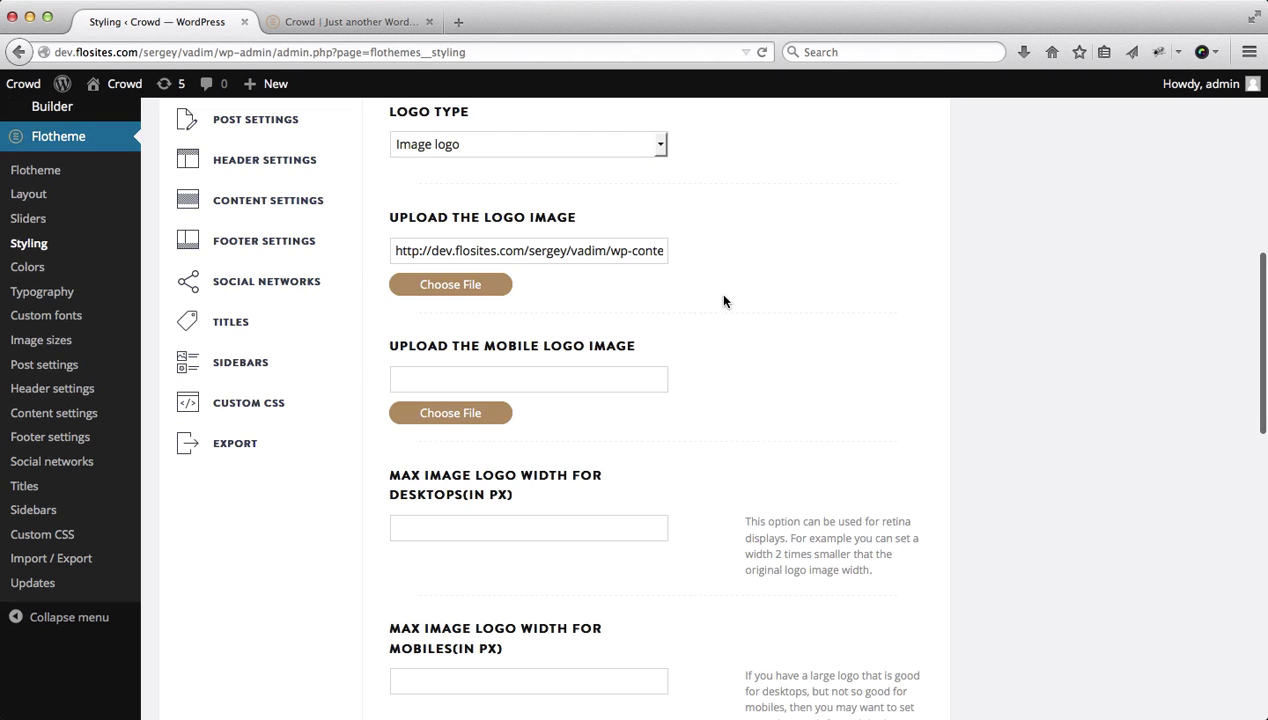
left_click(466, 383)
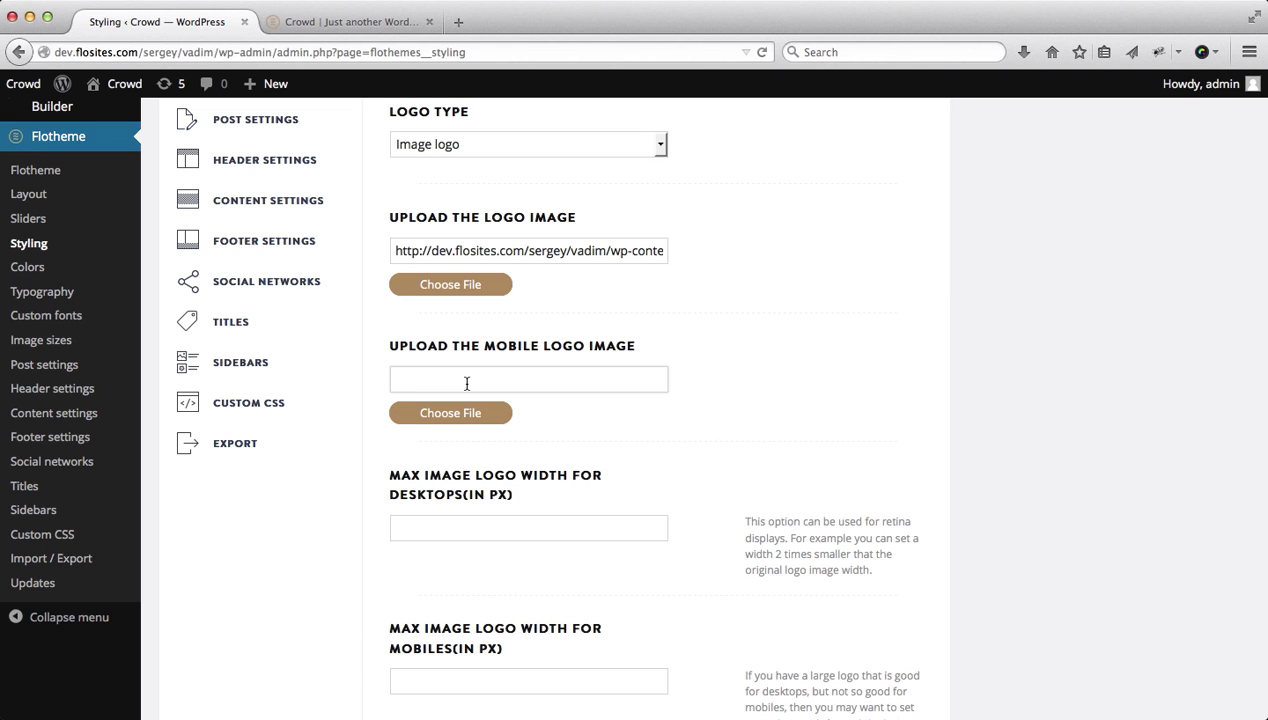
scroll(466, 383, "down", 3)
left_click(424, 419)
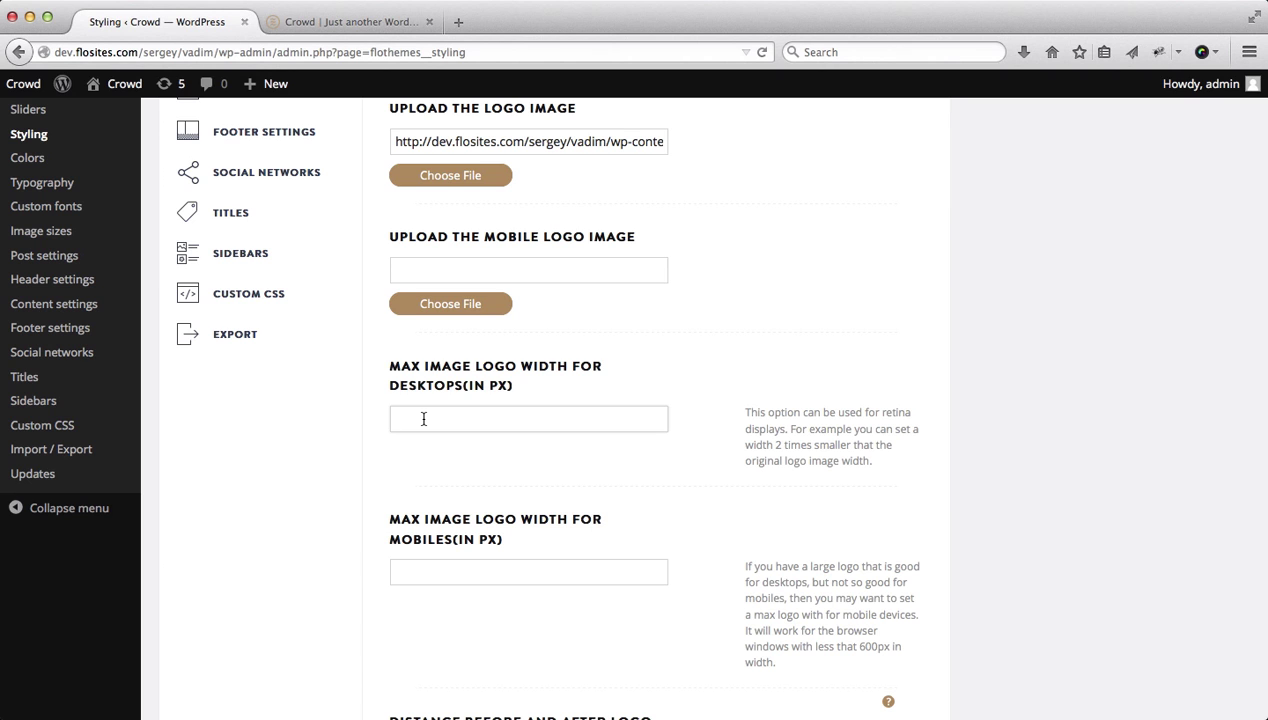
scroll(424, 419, "down", 6)
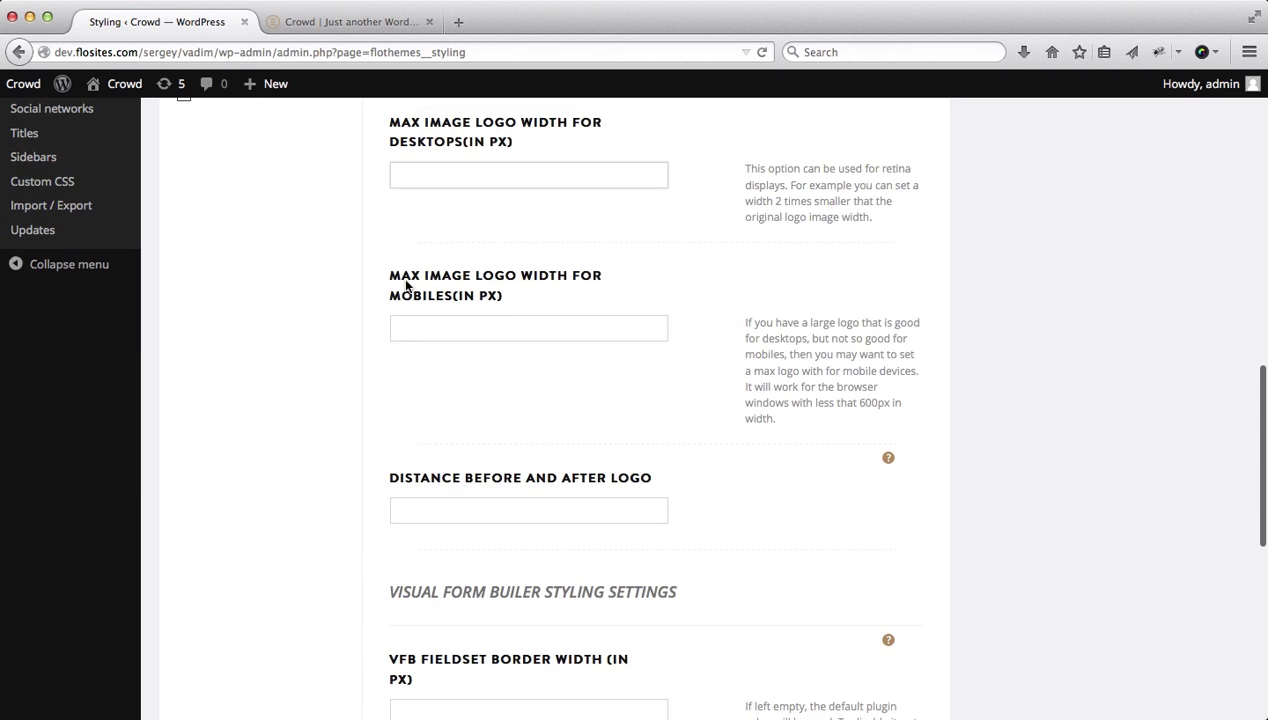
left_click(412, 325)
left_click(412, 325)
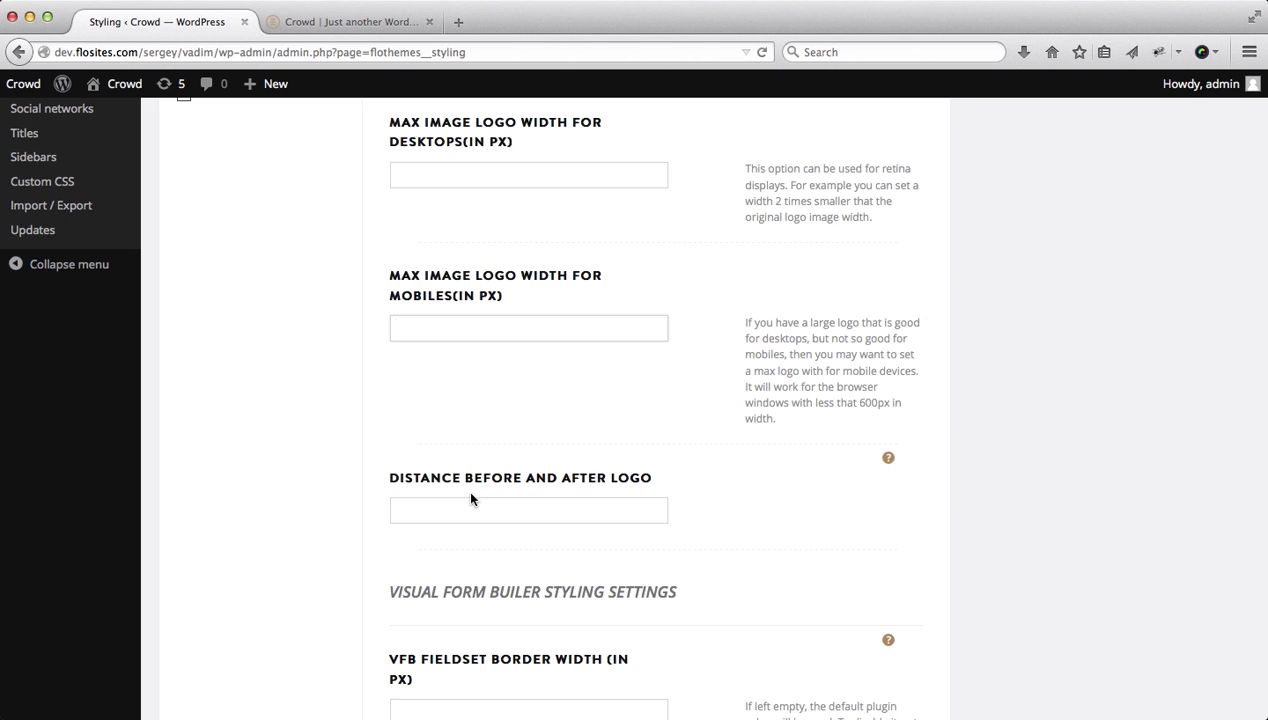
- View the logo spacing preview image, then save the styling settings
left_click(887, 460)
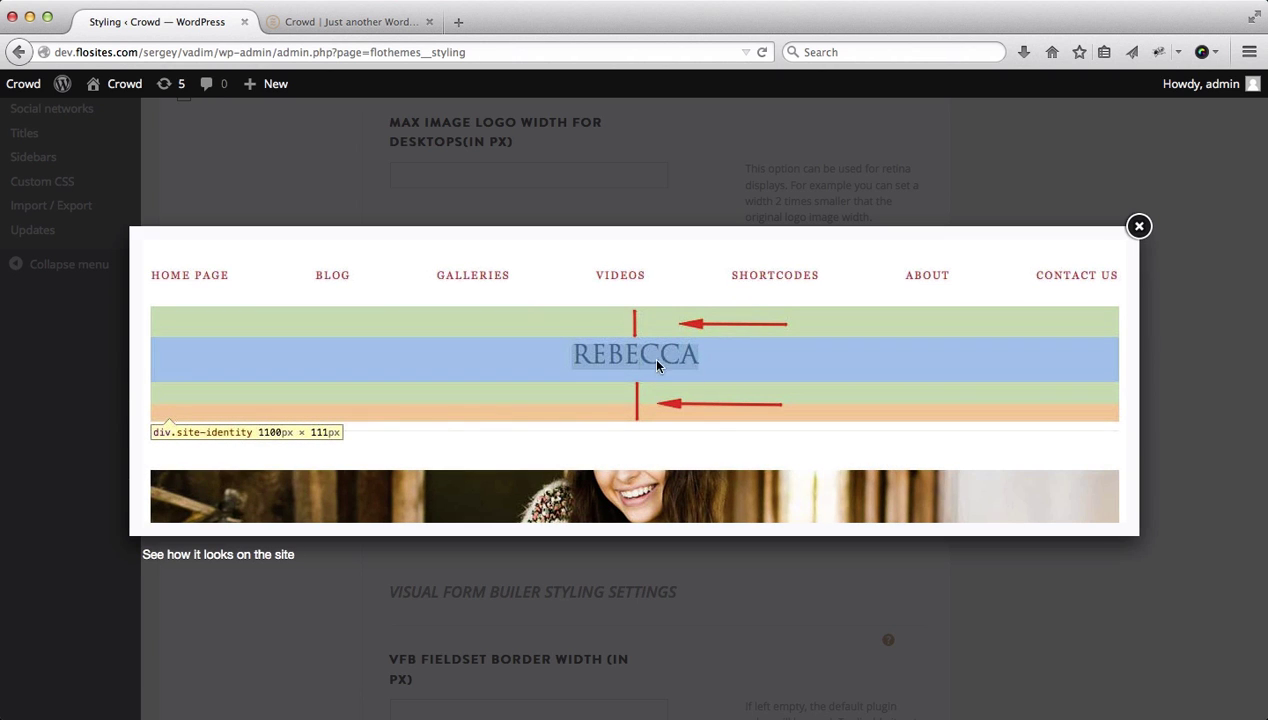
left_click(1142, 230)
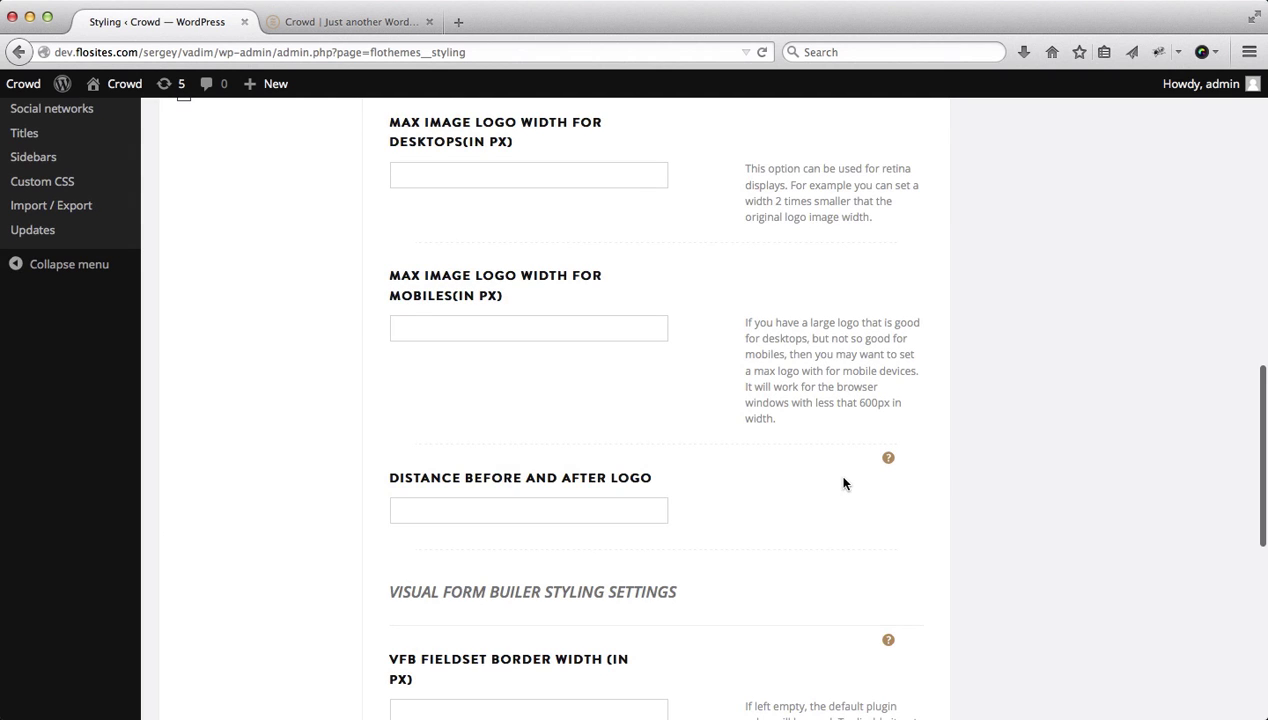
scroll(843, 481, "down", 10)
left_click(827, 612)
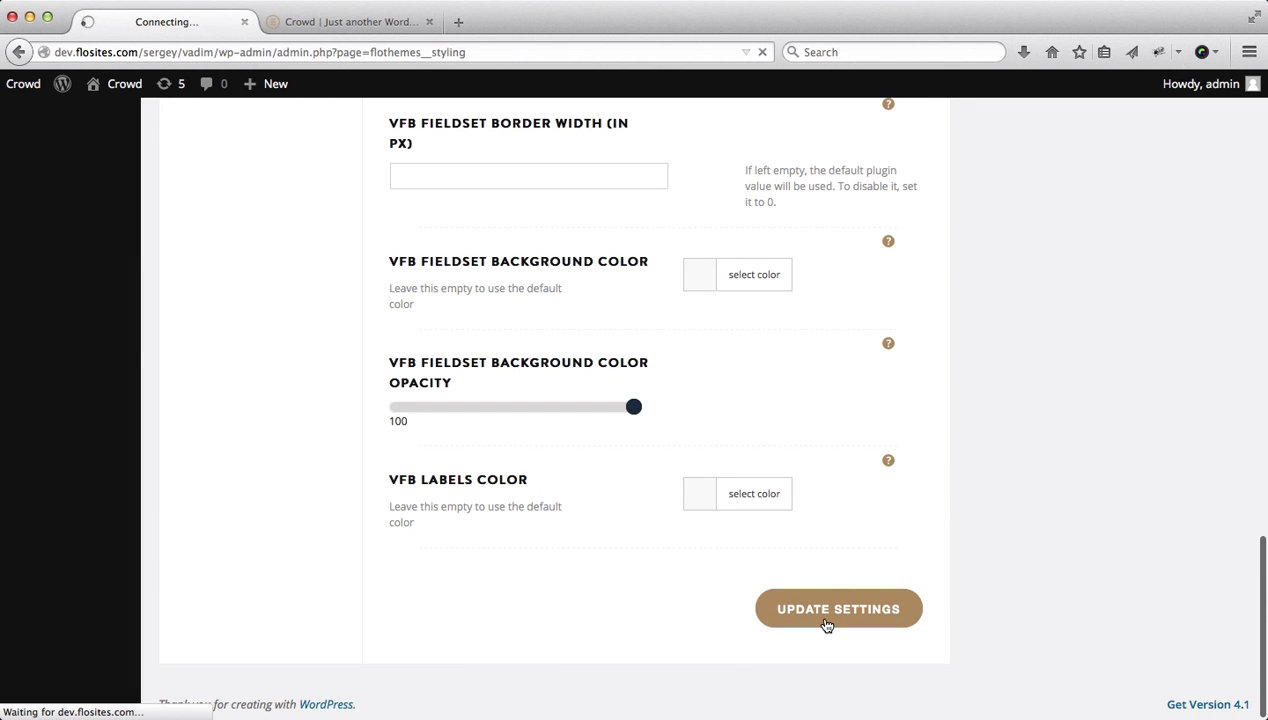
- Reload the front page to confirm the YOU+WE Photography logo, then return to the logo width fields
key("ctrl+Tab")
key("super+r")
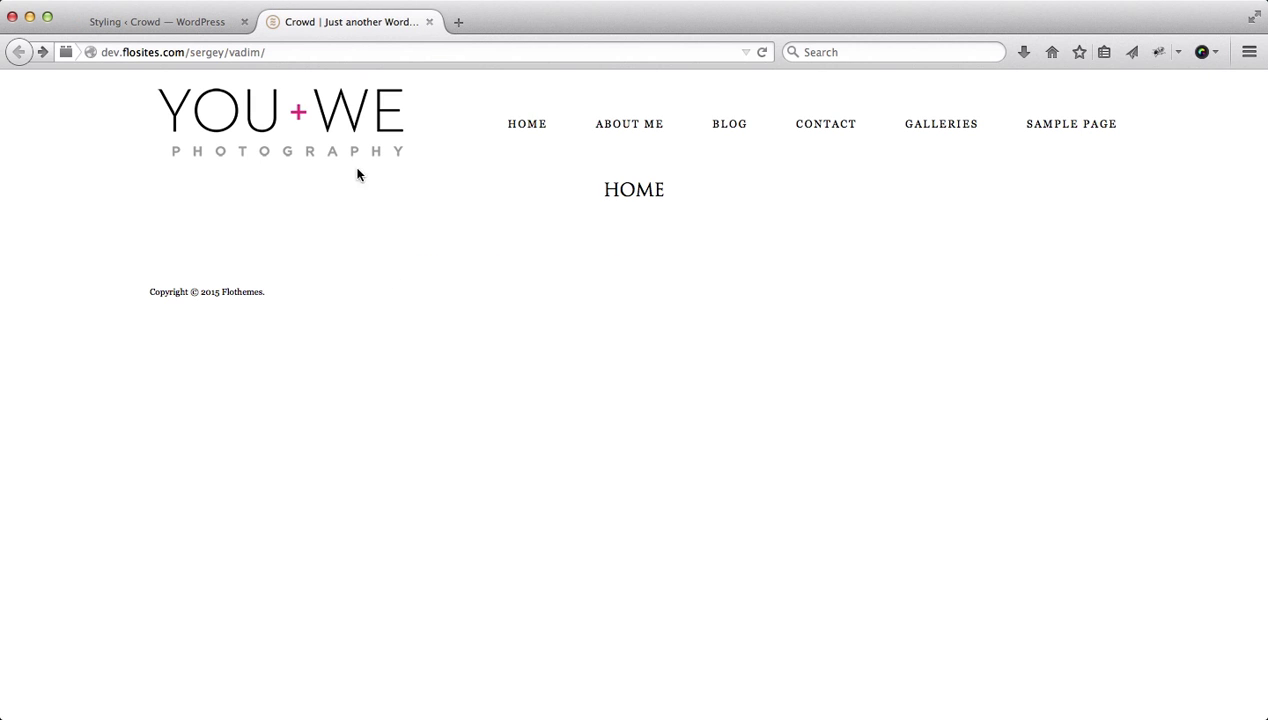
key("ctrl+Tab")
scroll(497, 440, "down", 20)
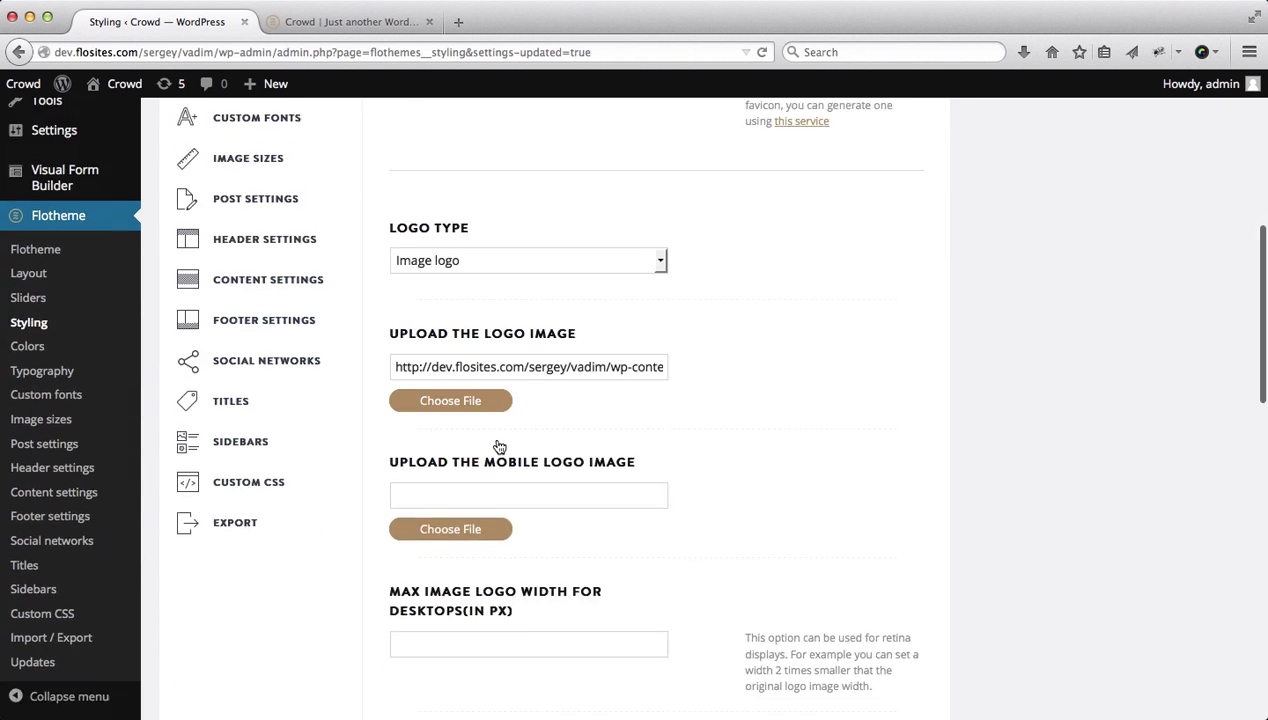
scroll(497, 444, "down", 2)
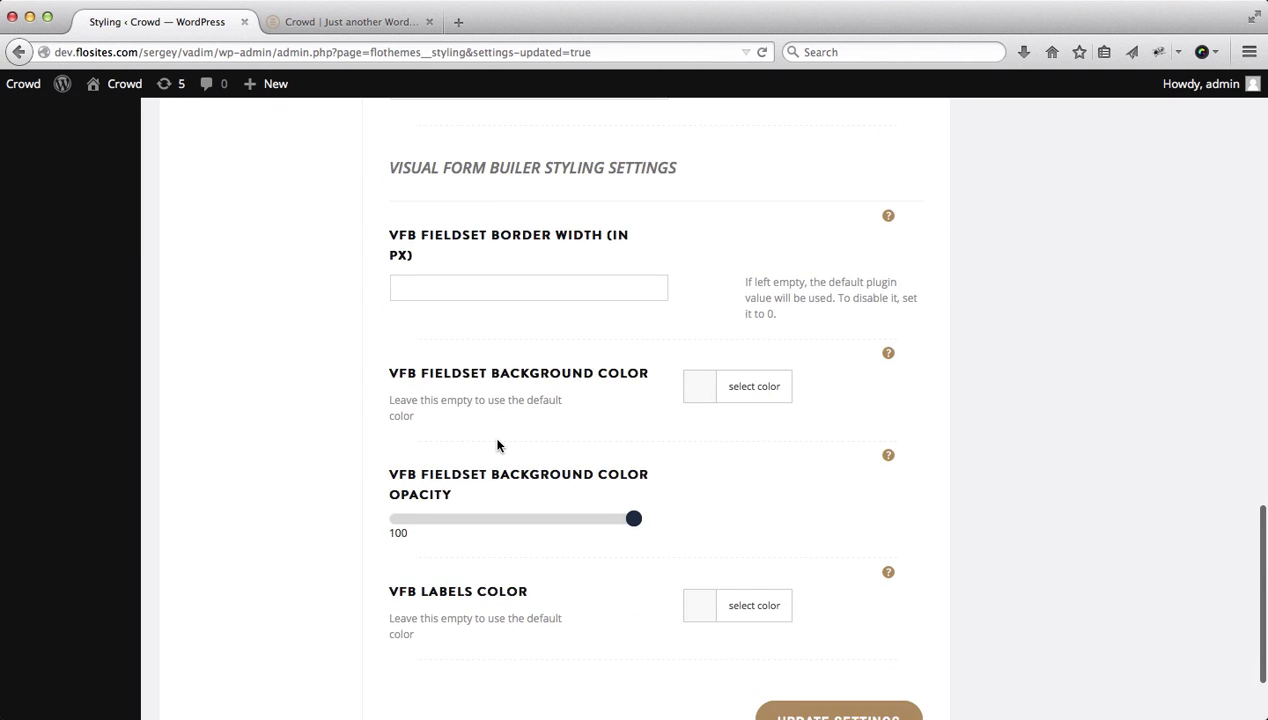
scroll(497, 341, "up", 5)
scroll(497, 341, "up", 4)
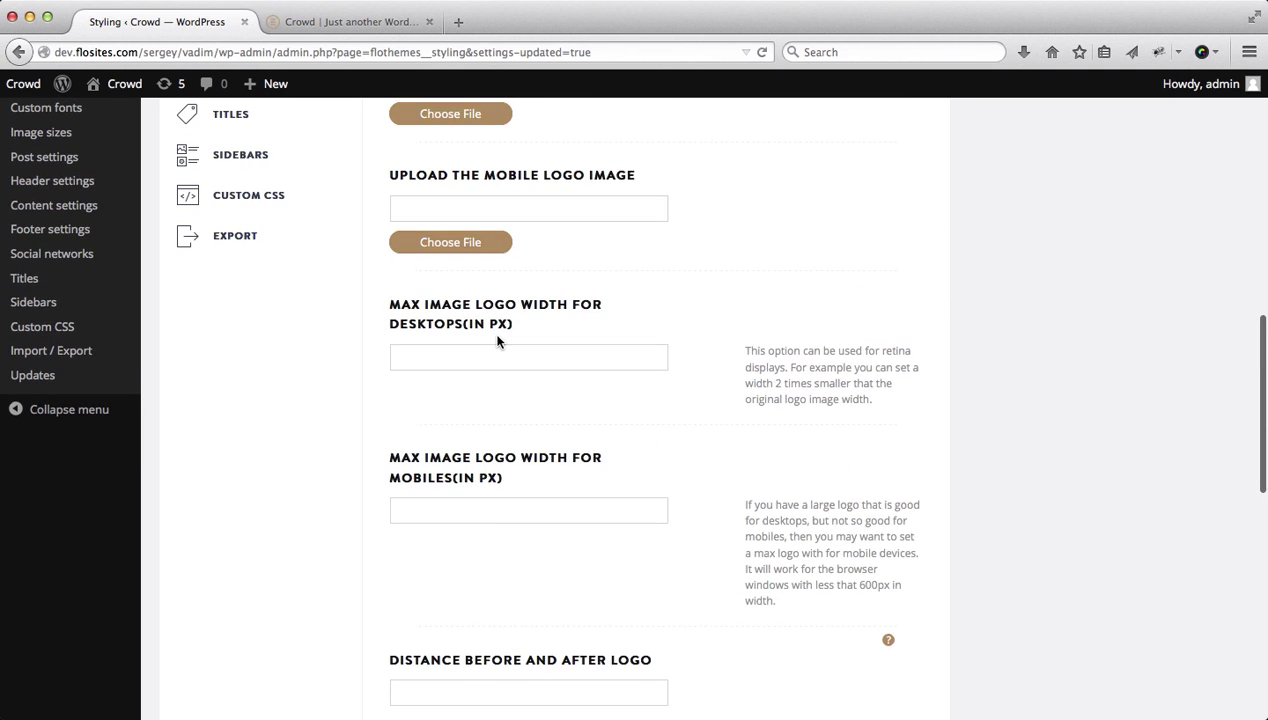
- Set the desktop max logo width to 200 and save the settings
left_click(453, 349)
type("200")
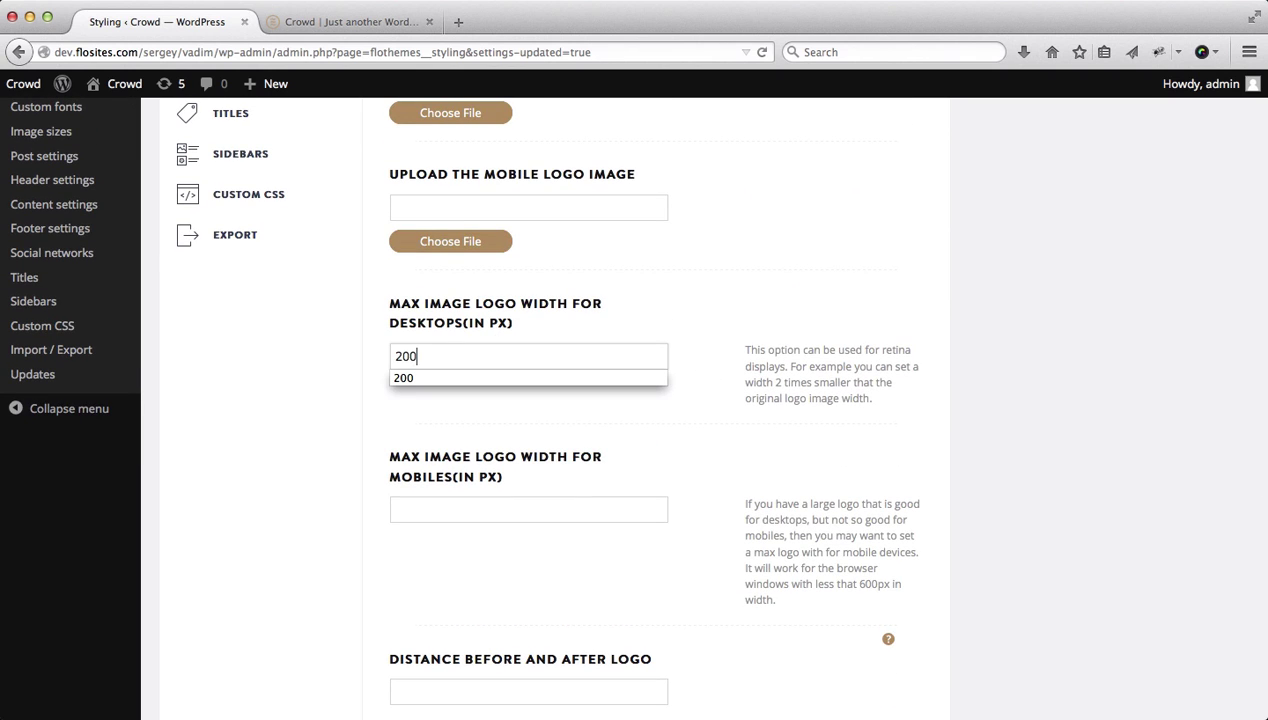
key("Tab")
scroll(801, 320, "down", 15)
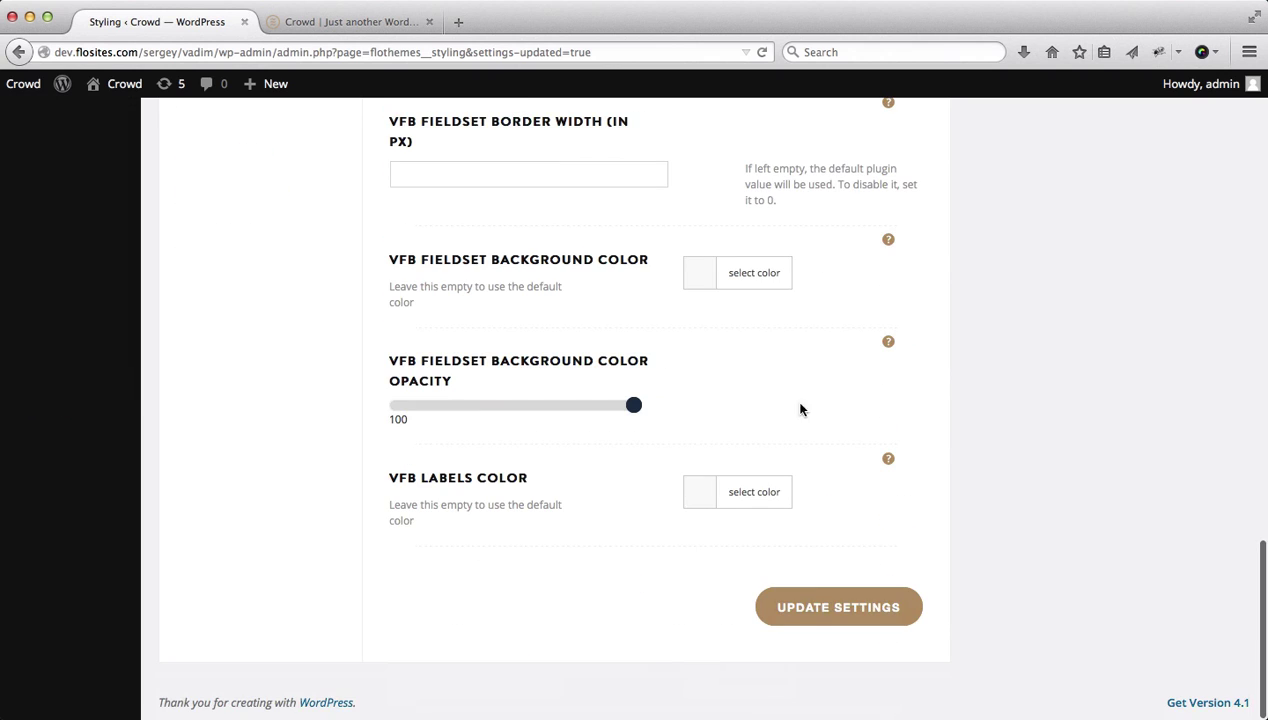
left_click(843, 621)
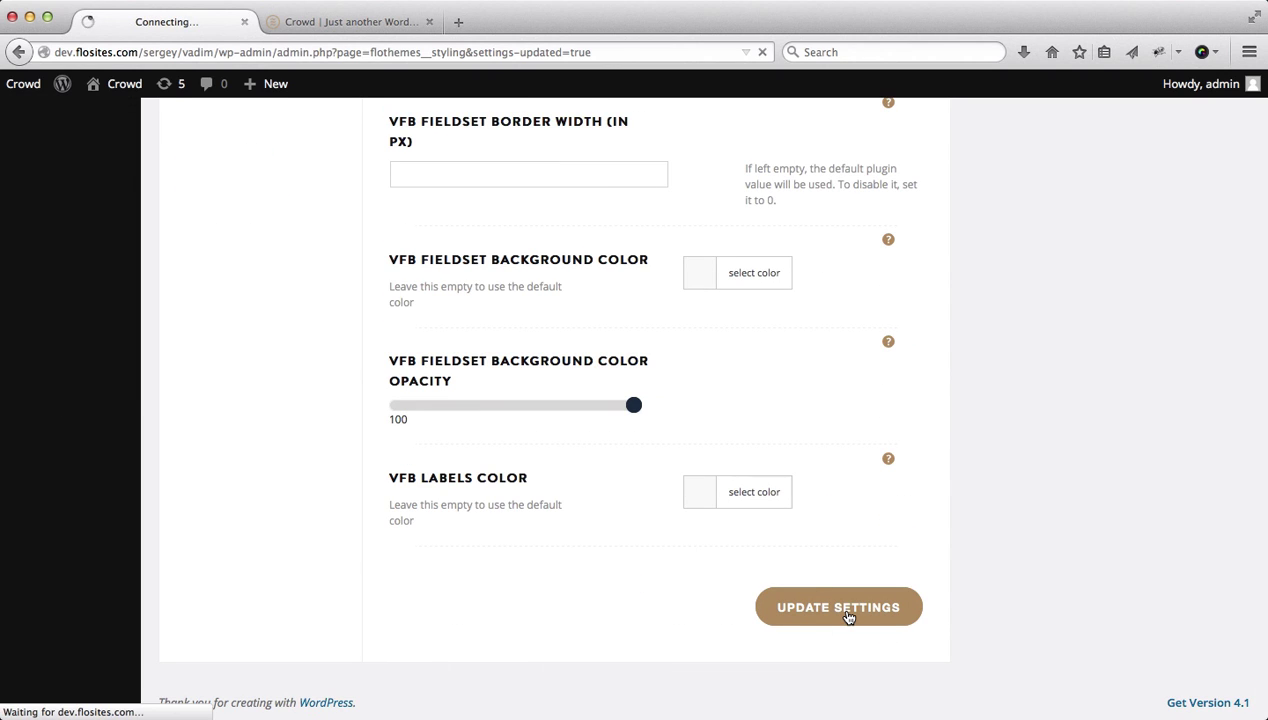
- Reload the front page to check the smaller logo, then return to Styling
key("ctrl+Tab")
key("super+r")
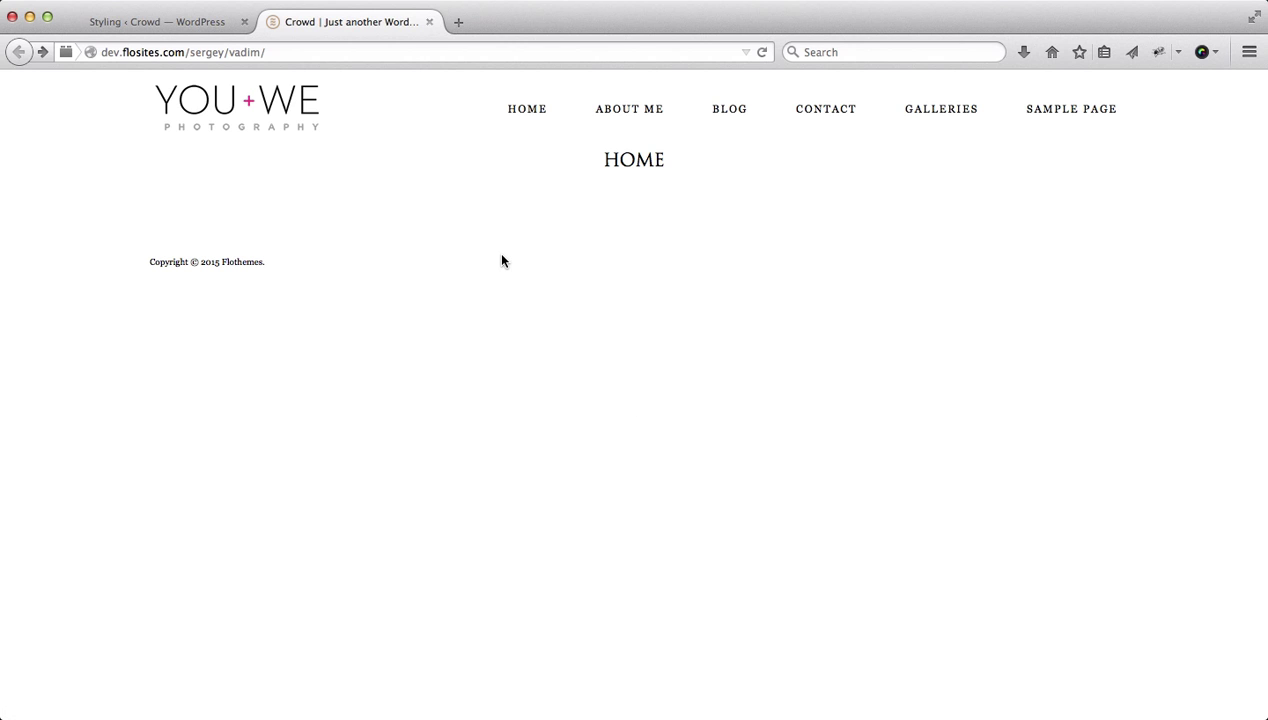
key("ctrl+shift+Tab")
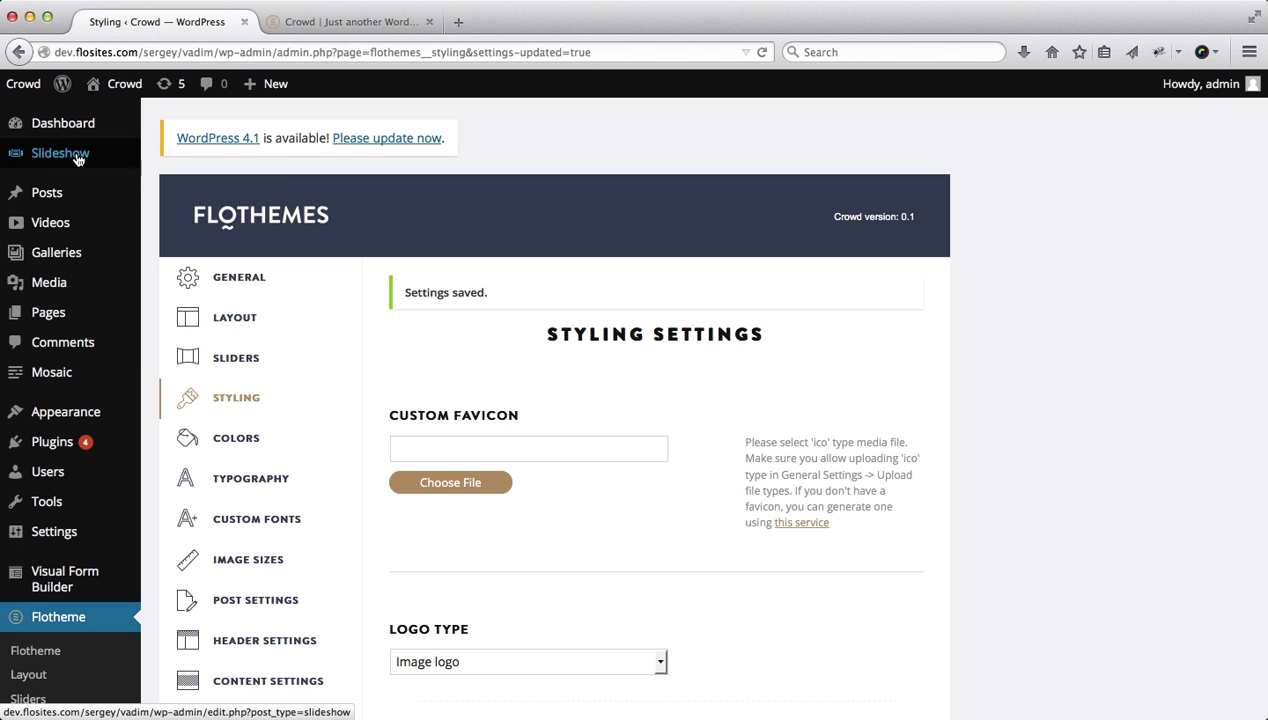
- Create a new slideshow titled 'Homepage Slideshow' and open its Add Slideshow Images picker
mouse_move(78, 160)
left_click(197, 184, "super")
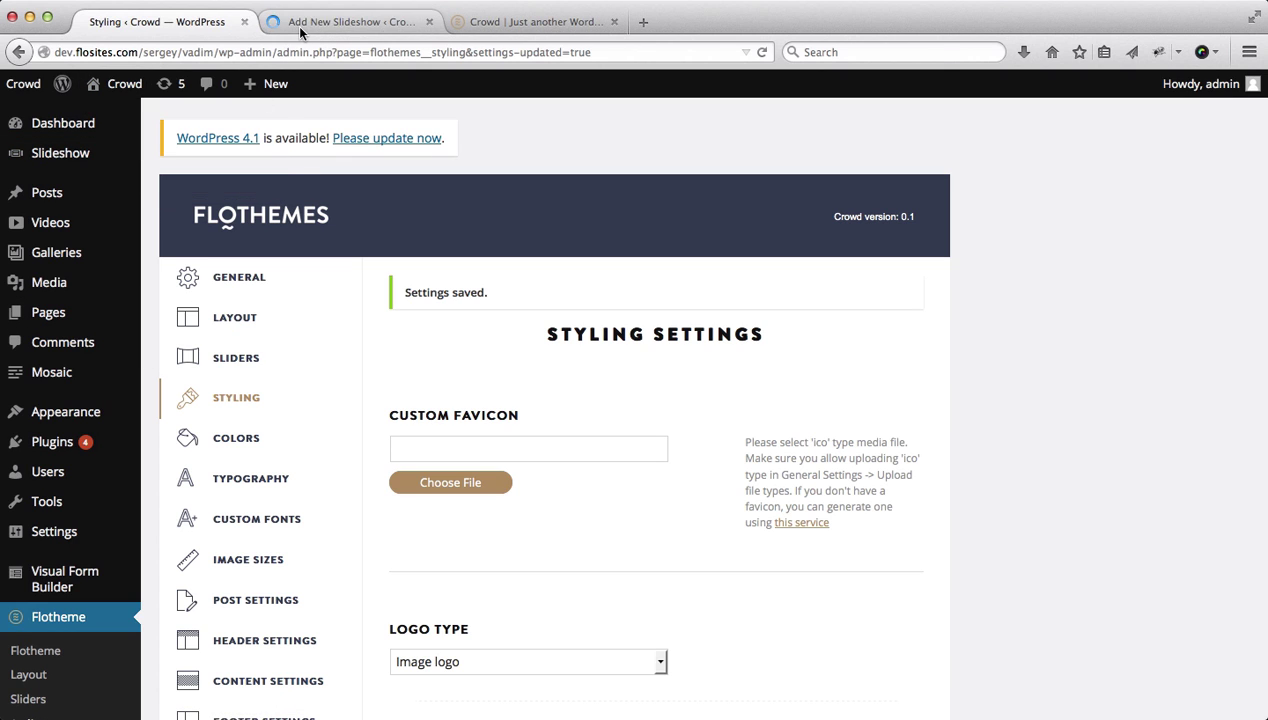
left_click(300, 30)
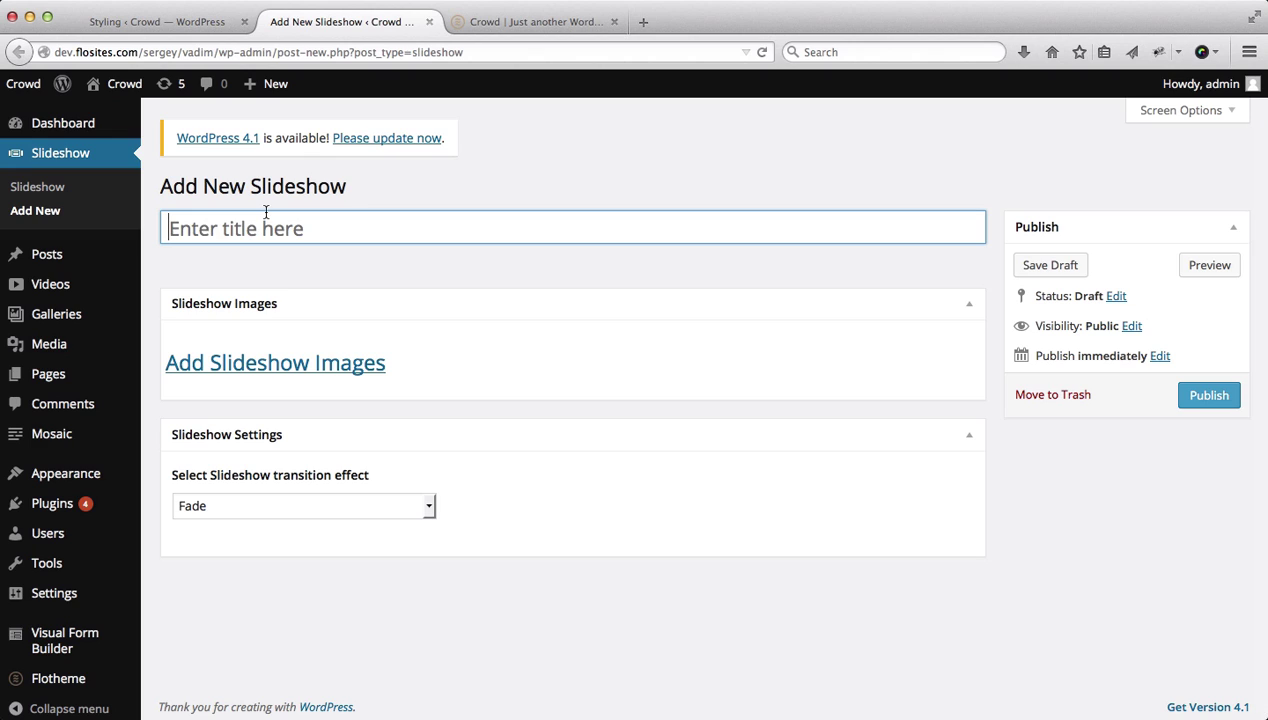
type("Homepage Slideshow")
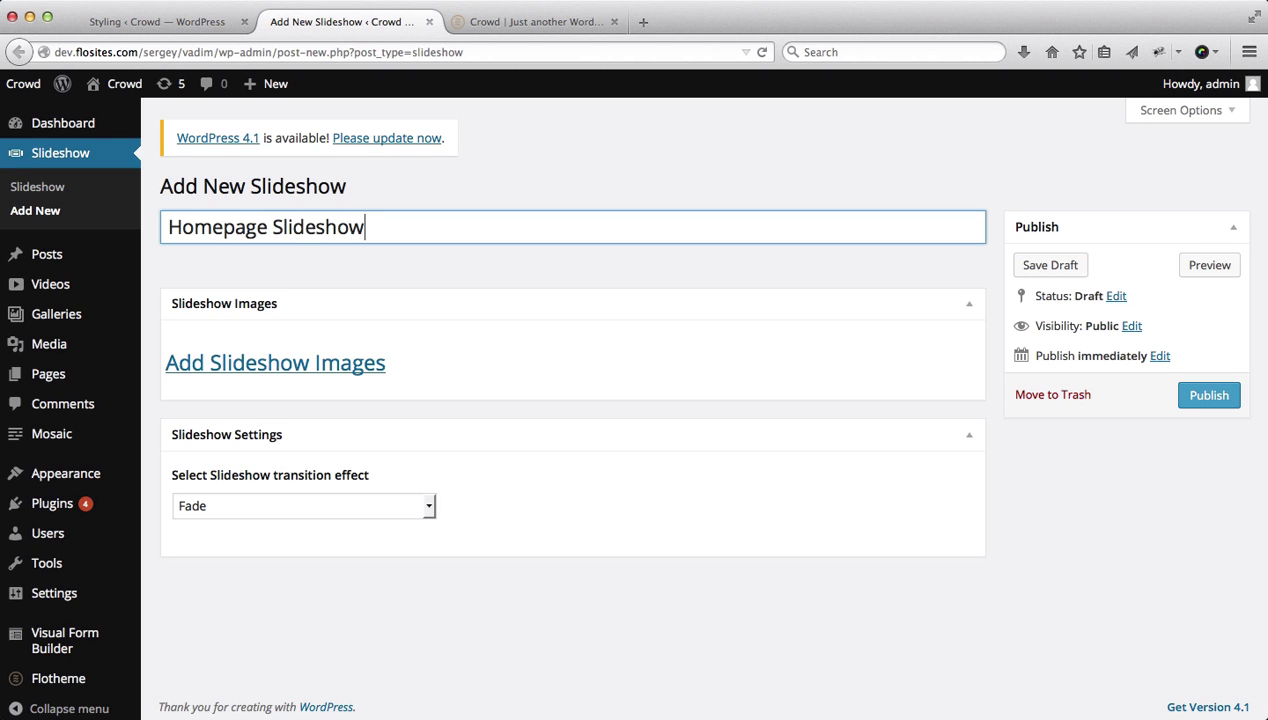
left_click(331, 372)
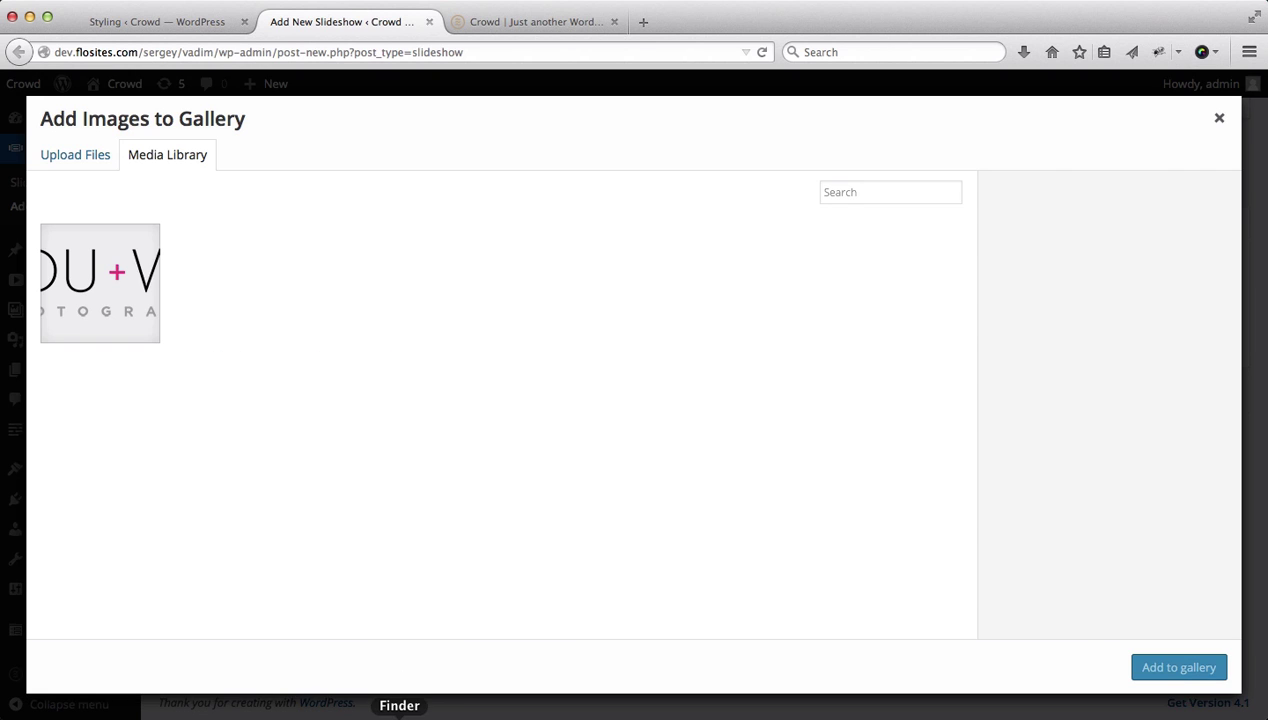
- Upload details-21, details-22 and details-23.jpg from Gallery > Details and add them to the slideshow
left_click(399, 716)
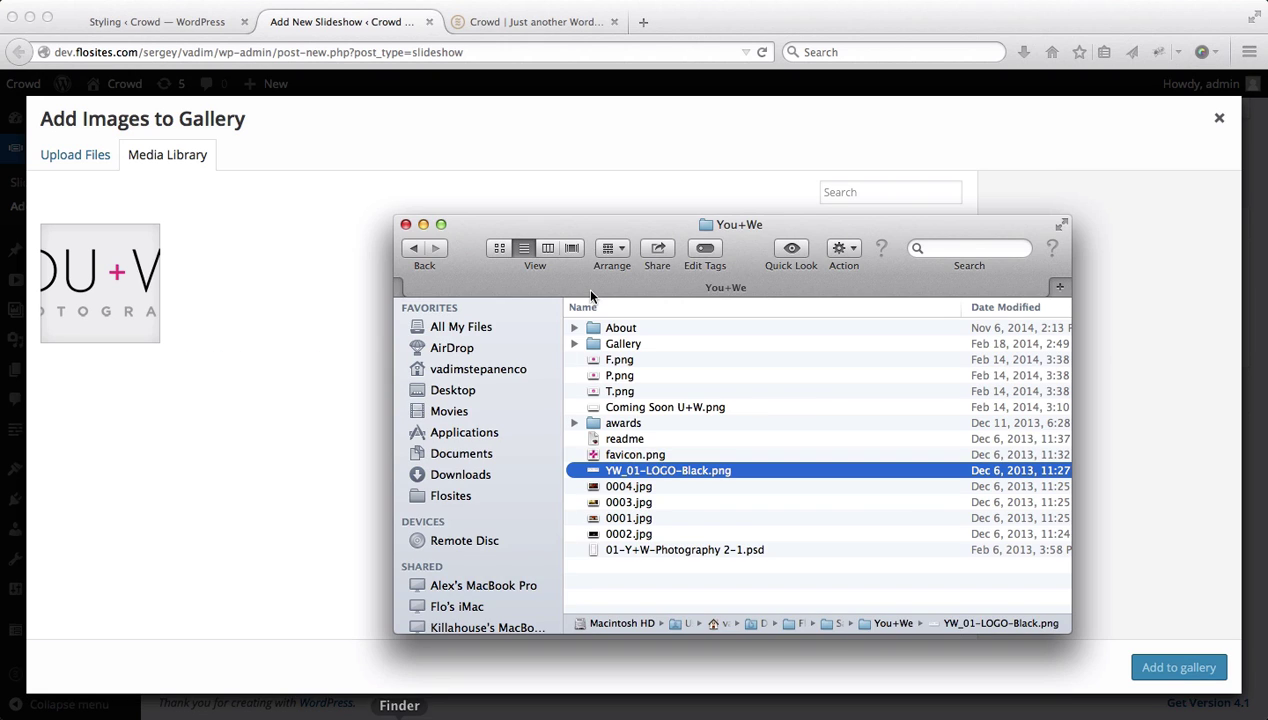
double_click(617, 345)
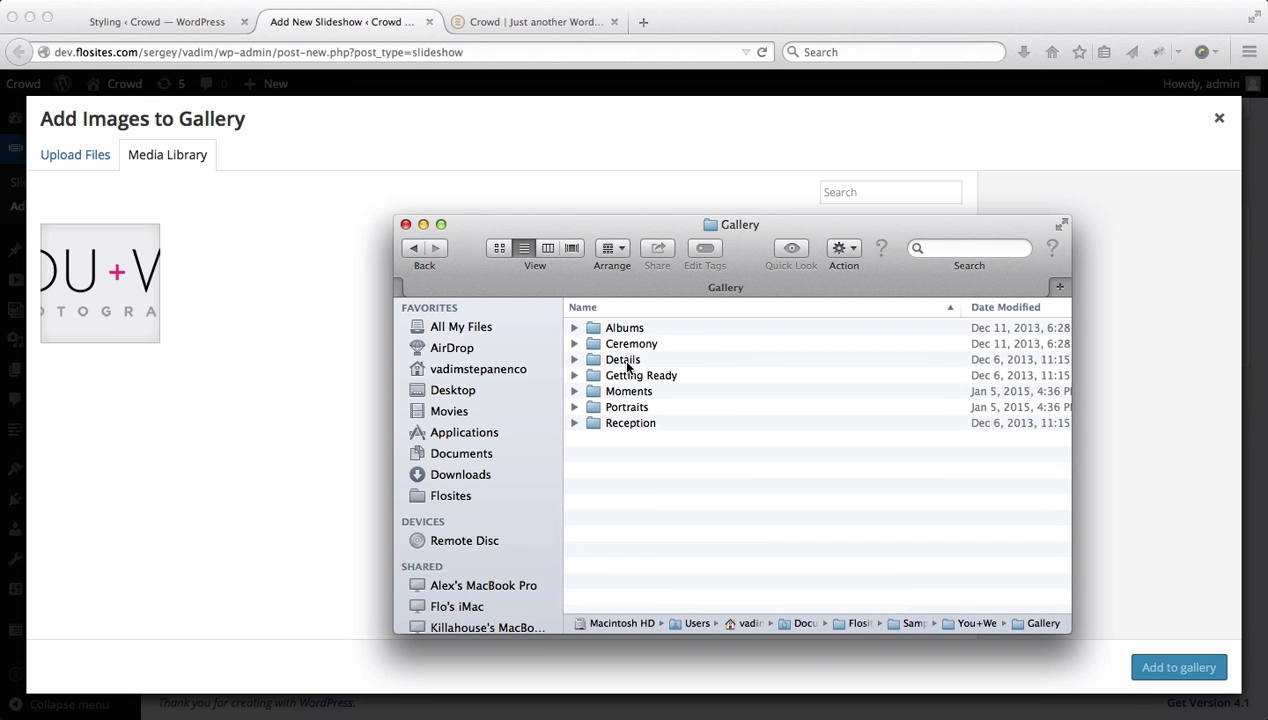
double_click(624, 361)
left_click(643, 378)
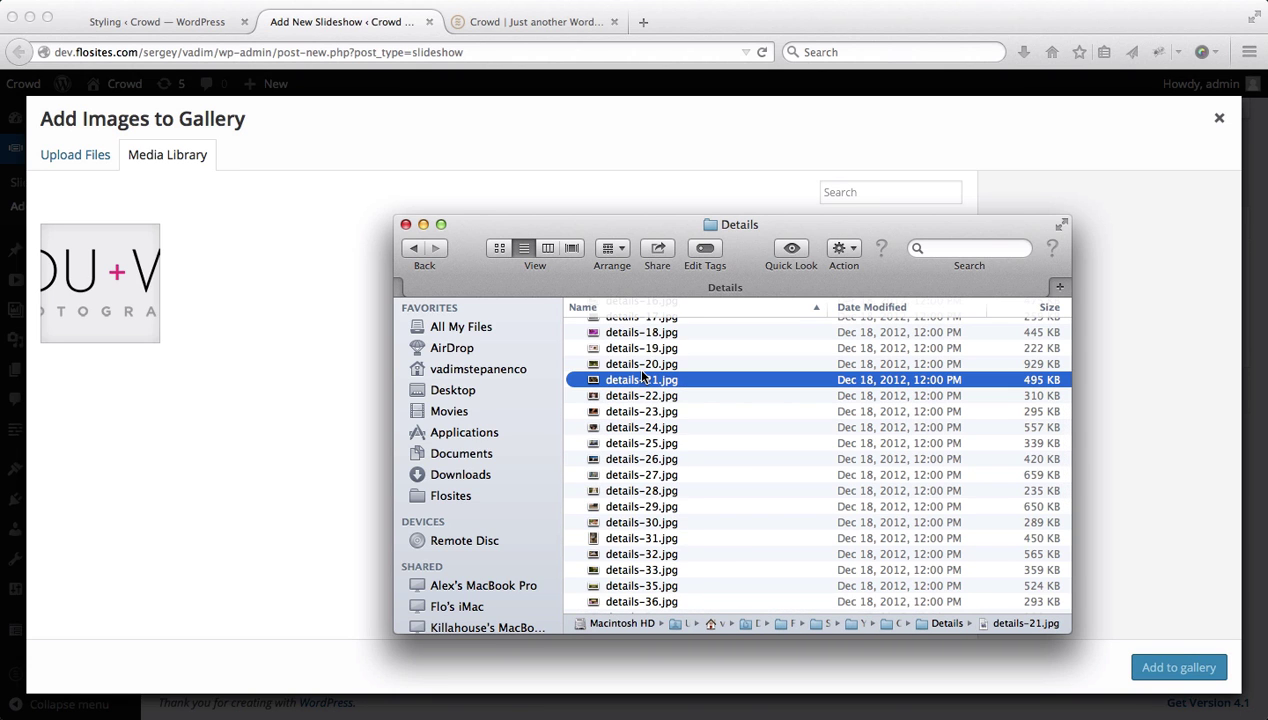
key("shift+Down")
key("shift+Down")
left_click_drag(643, 378, 252, 390)
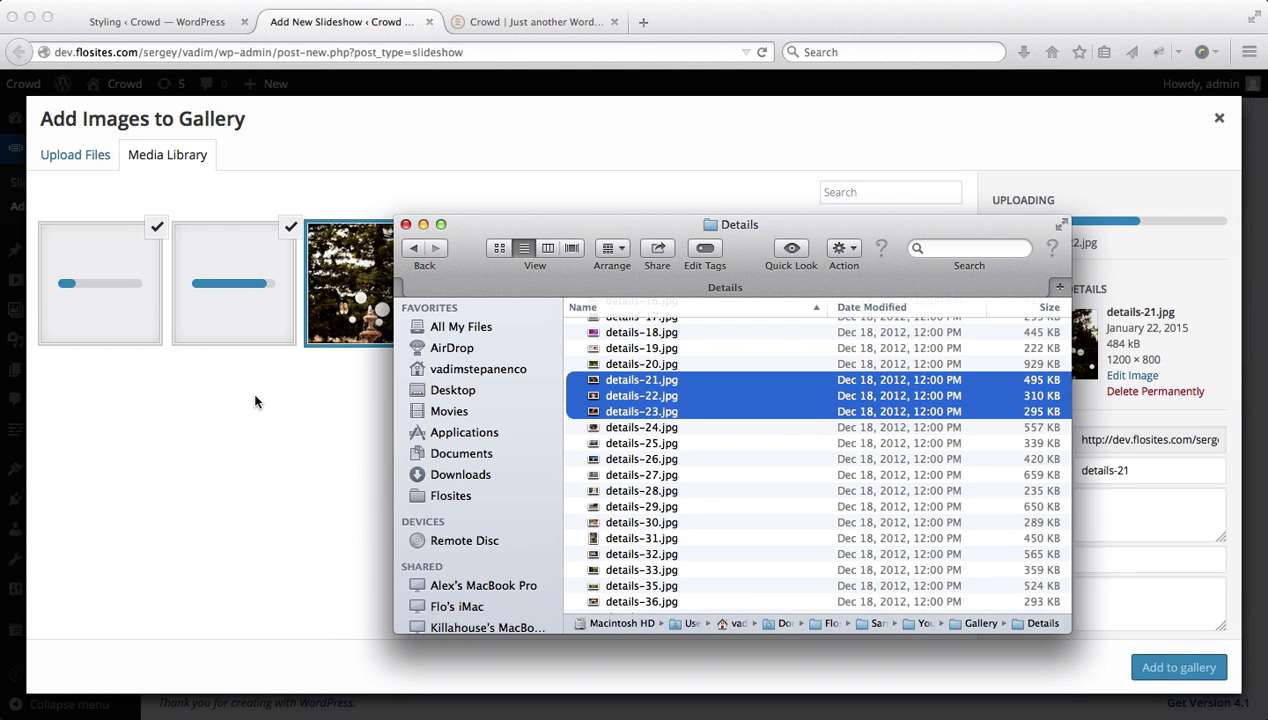
left_click(255, 401)
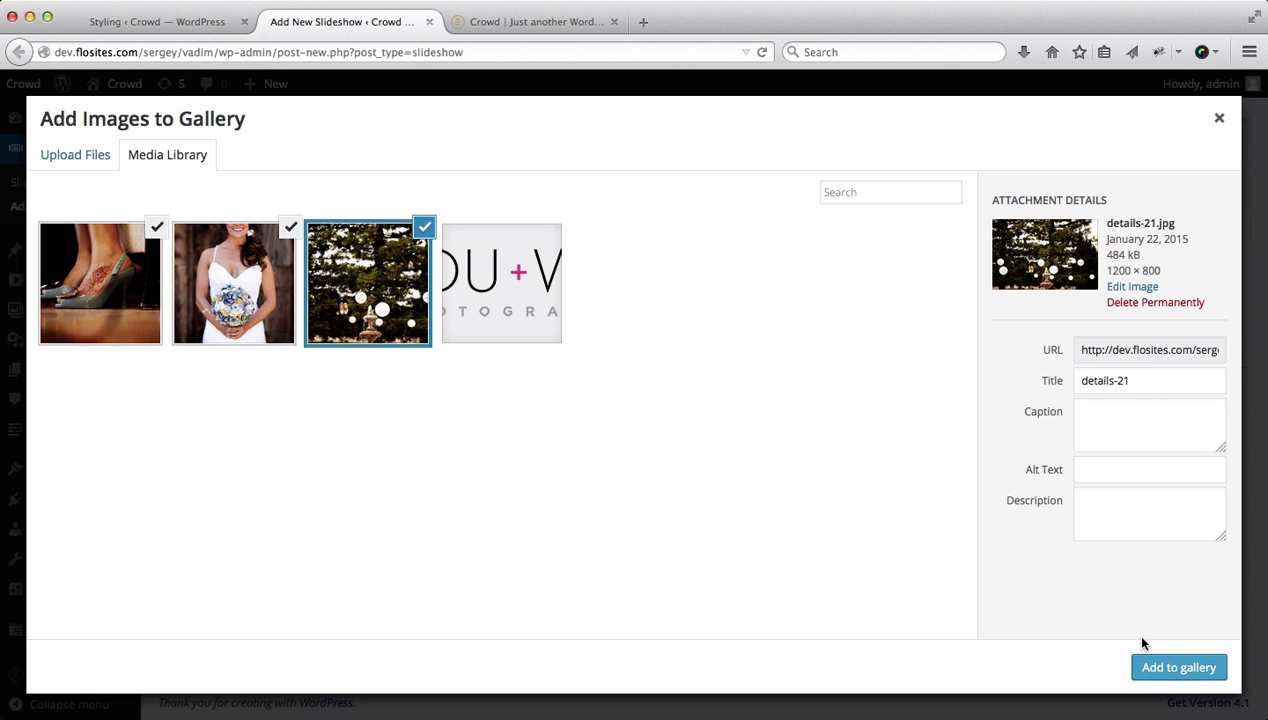
left_click(1166, 668)
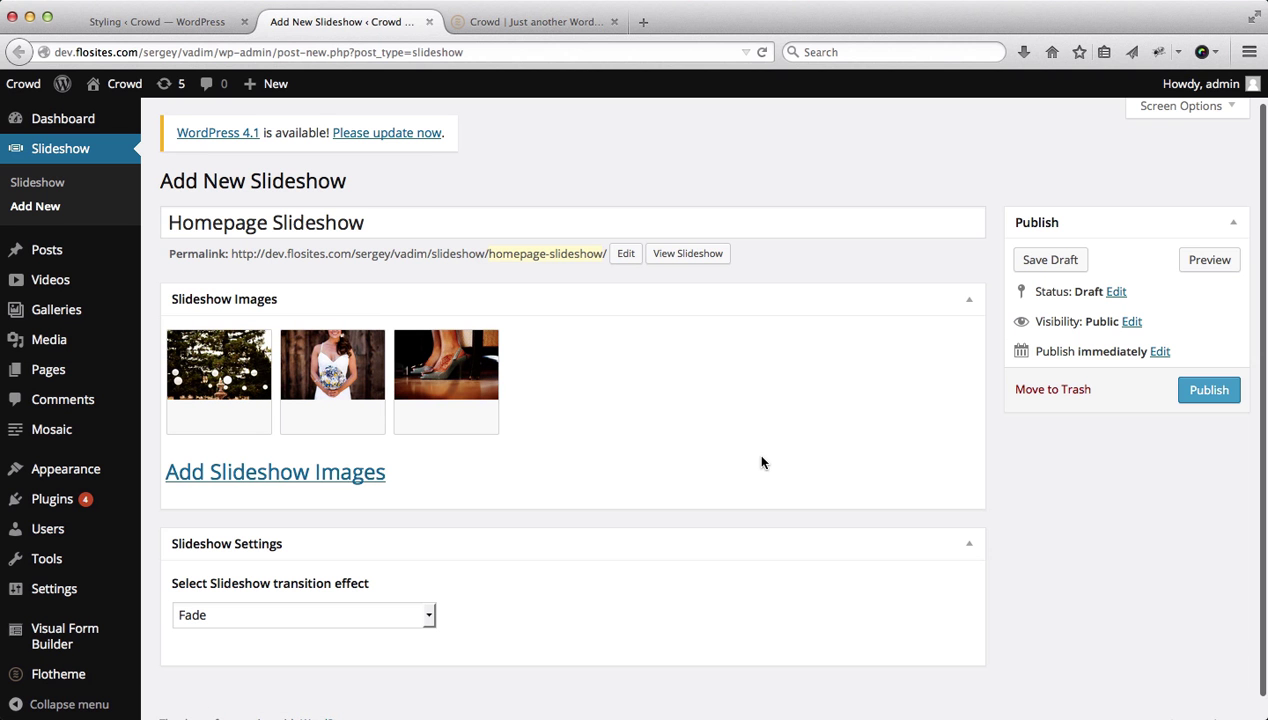
left_click_drag(465, 378, 400, 380)
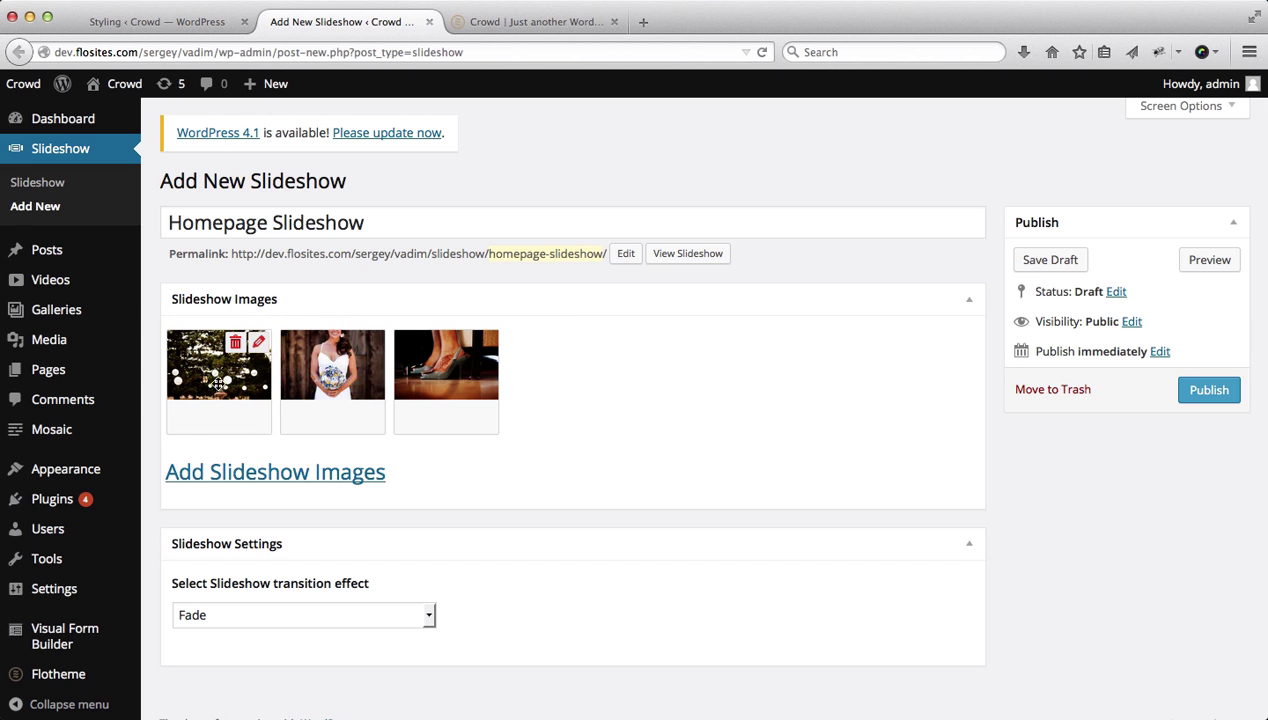
left_click(258, 343)
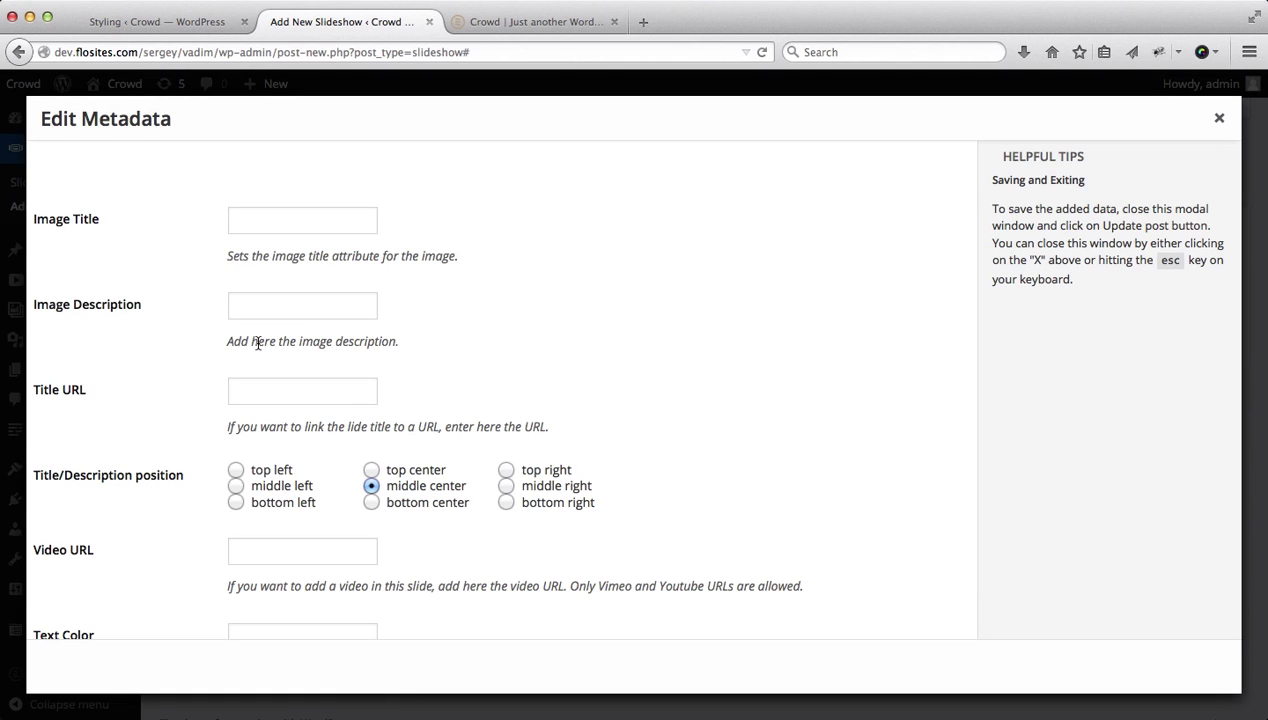
left_click(273, 216)
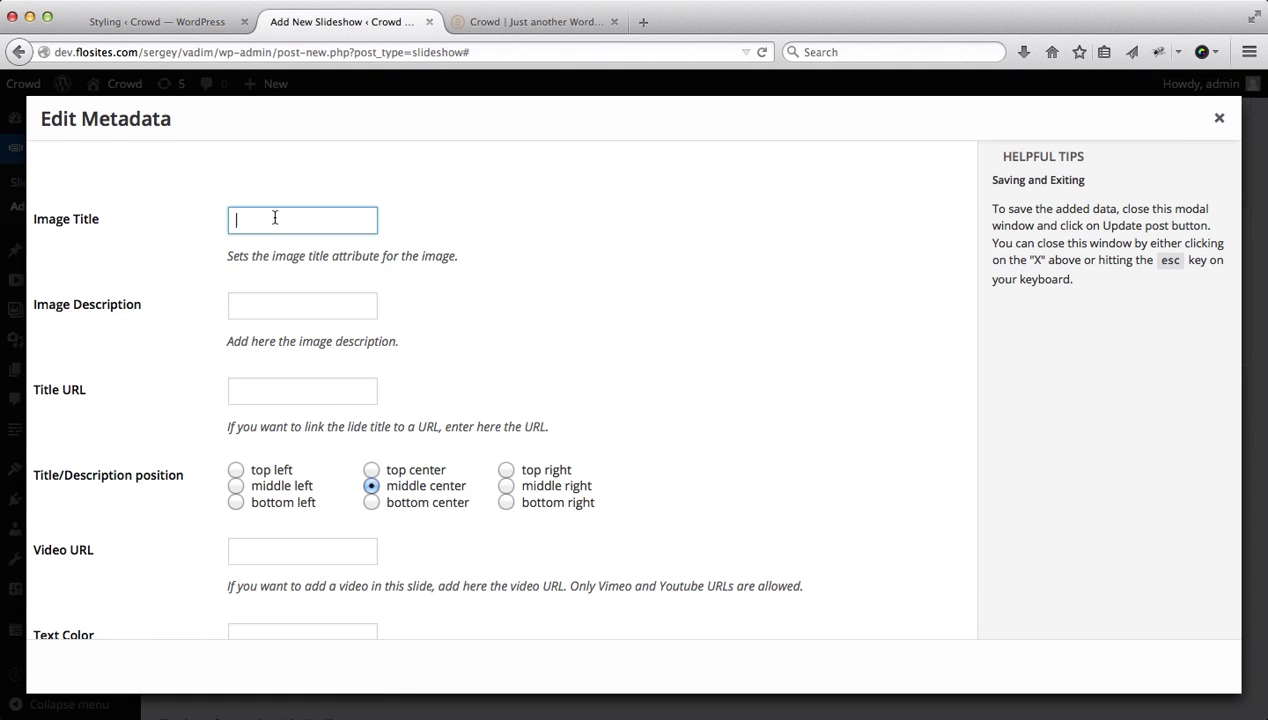
left_click(280, 302)
left_click(256, 395)
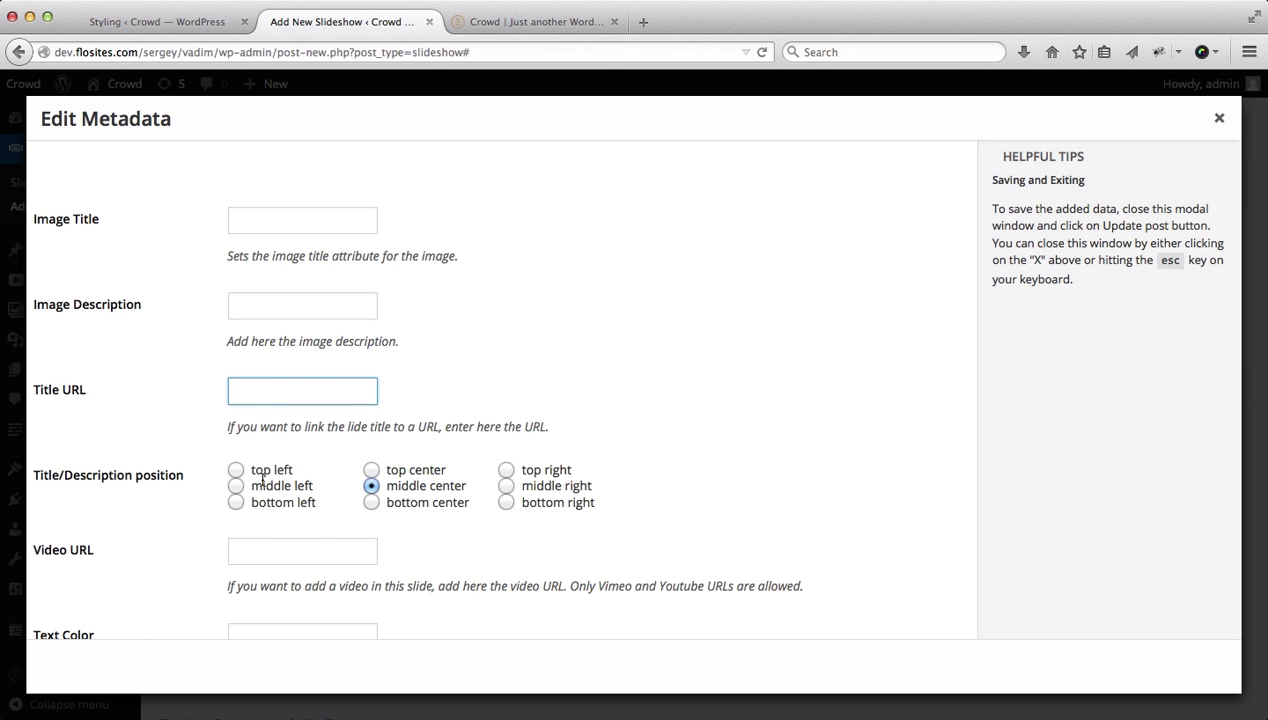
scroll(467, 481, "down", 1)
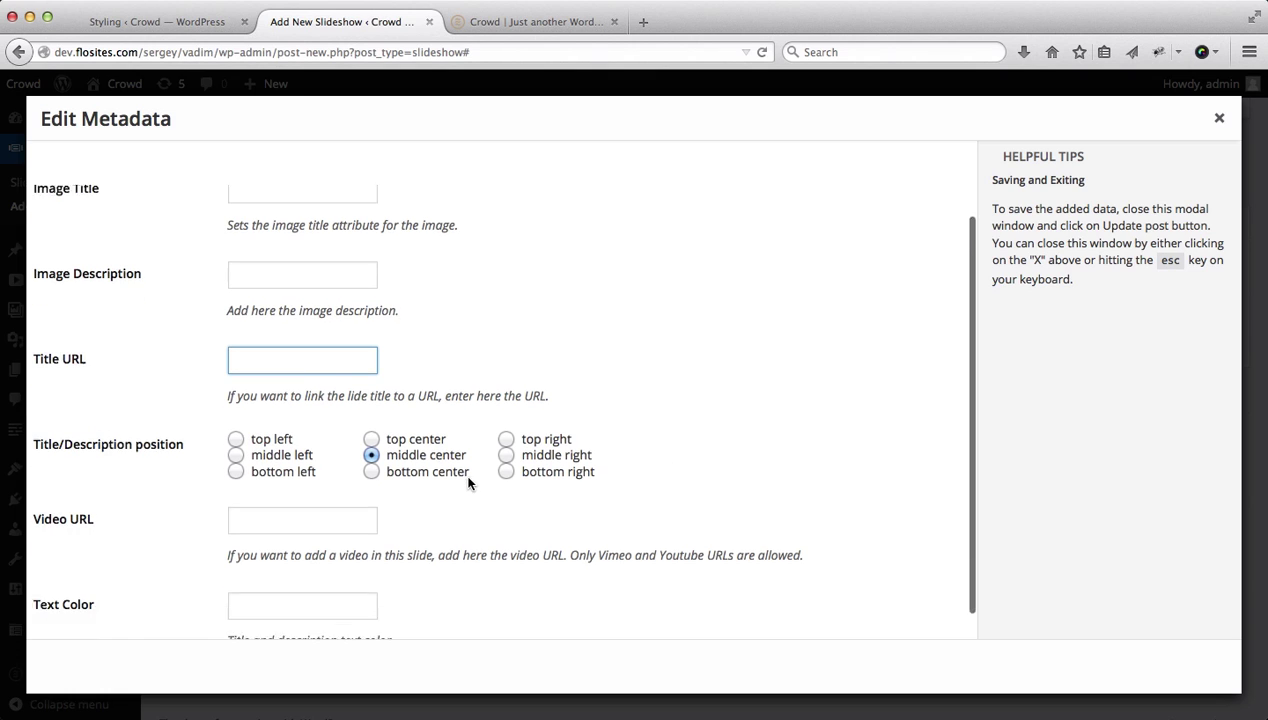
left_click(271, 499)
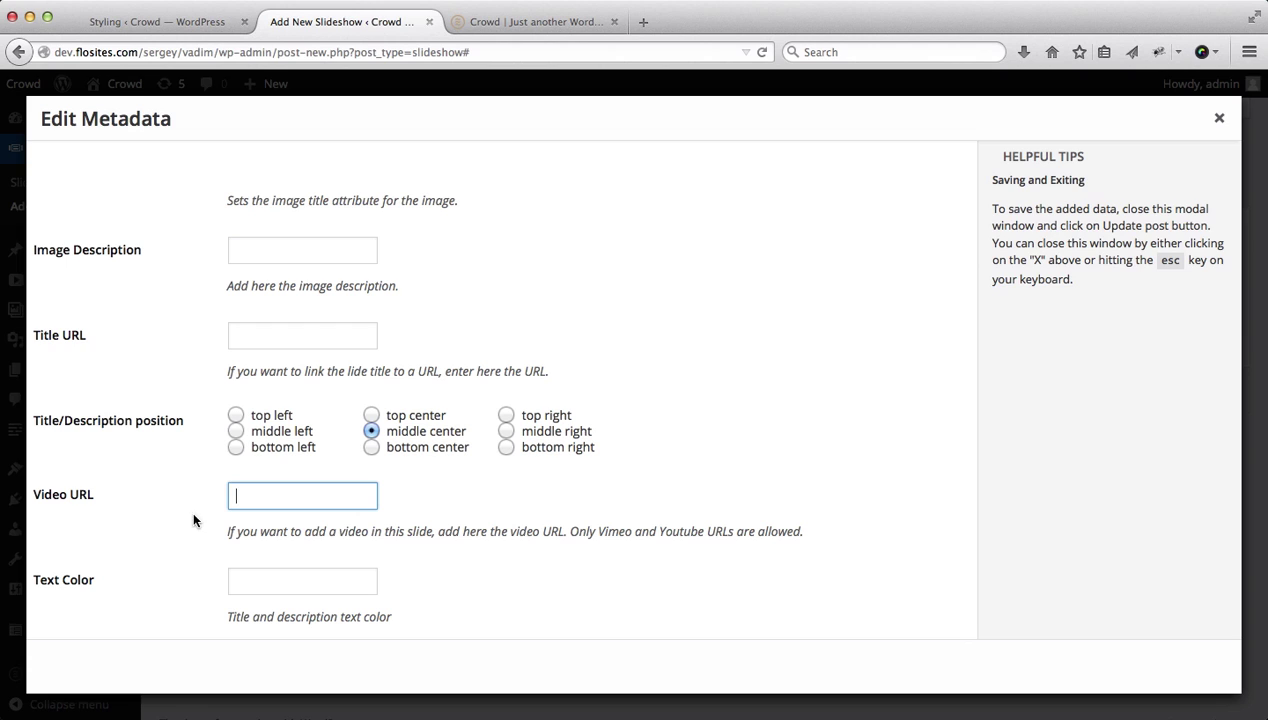
left_click(280, 587)
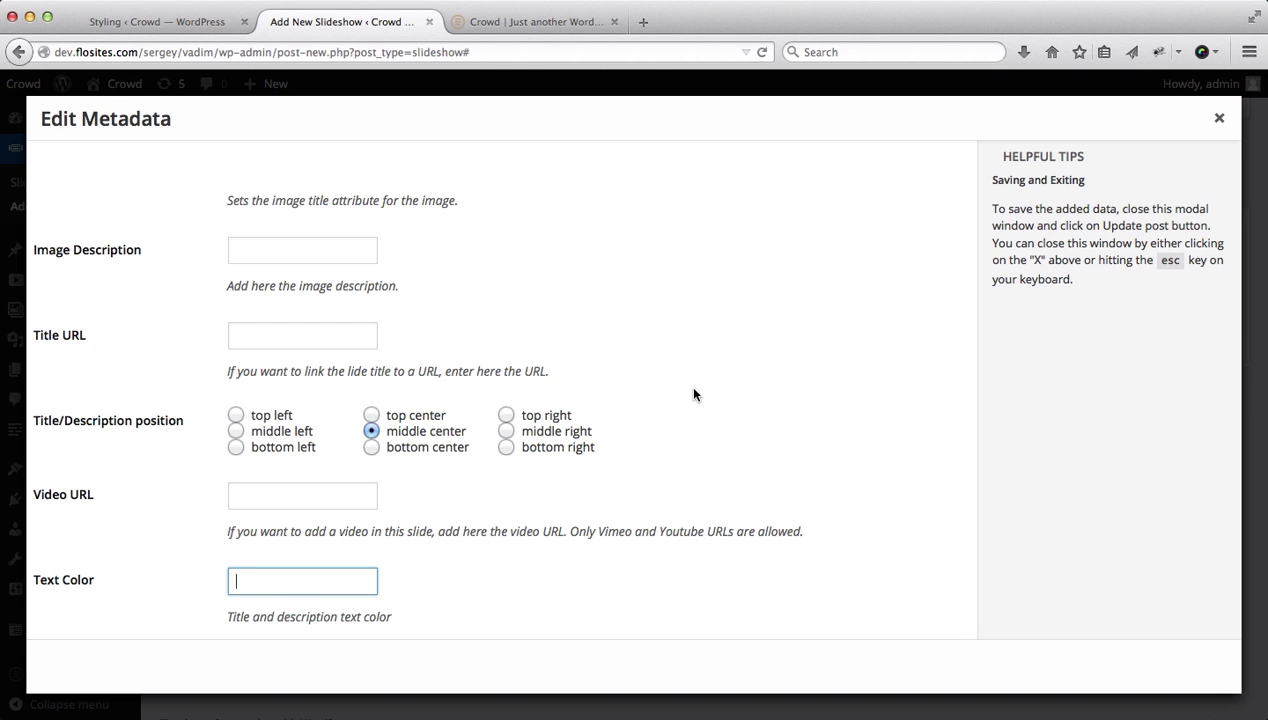
scroll(750, 342, "up", 2)
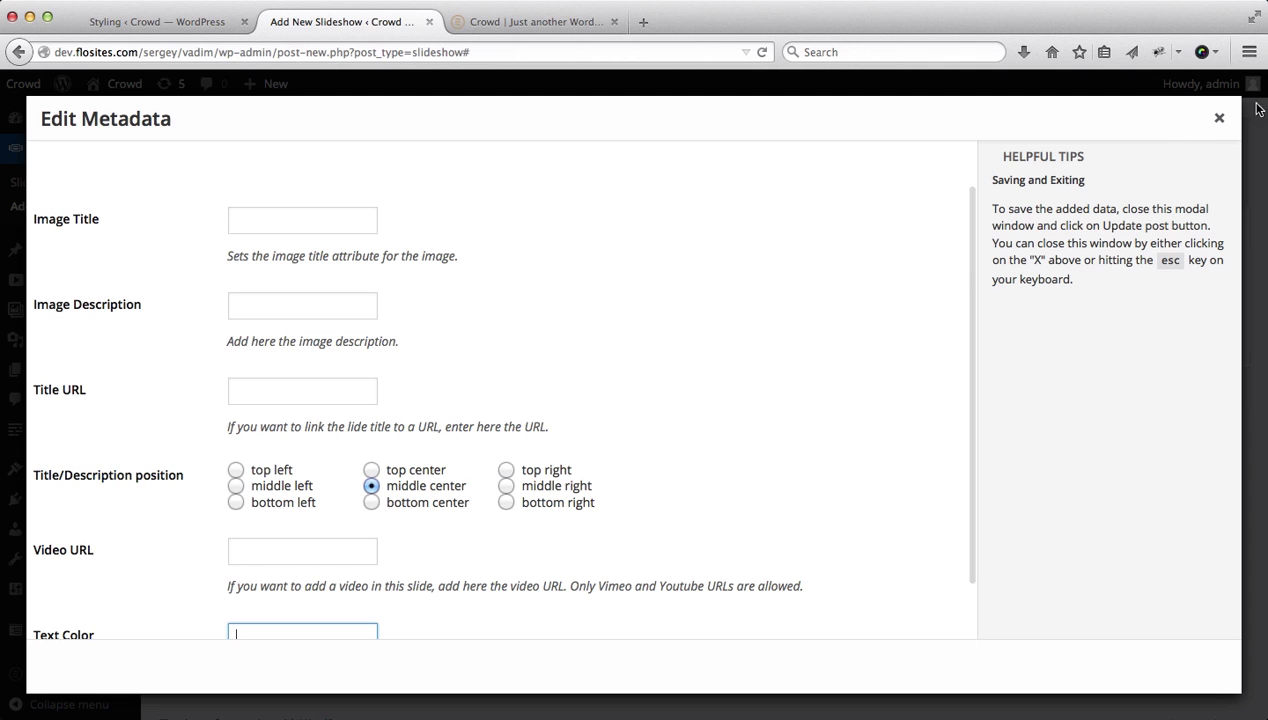
left_click(1219, 119)
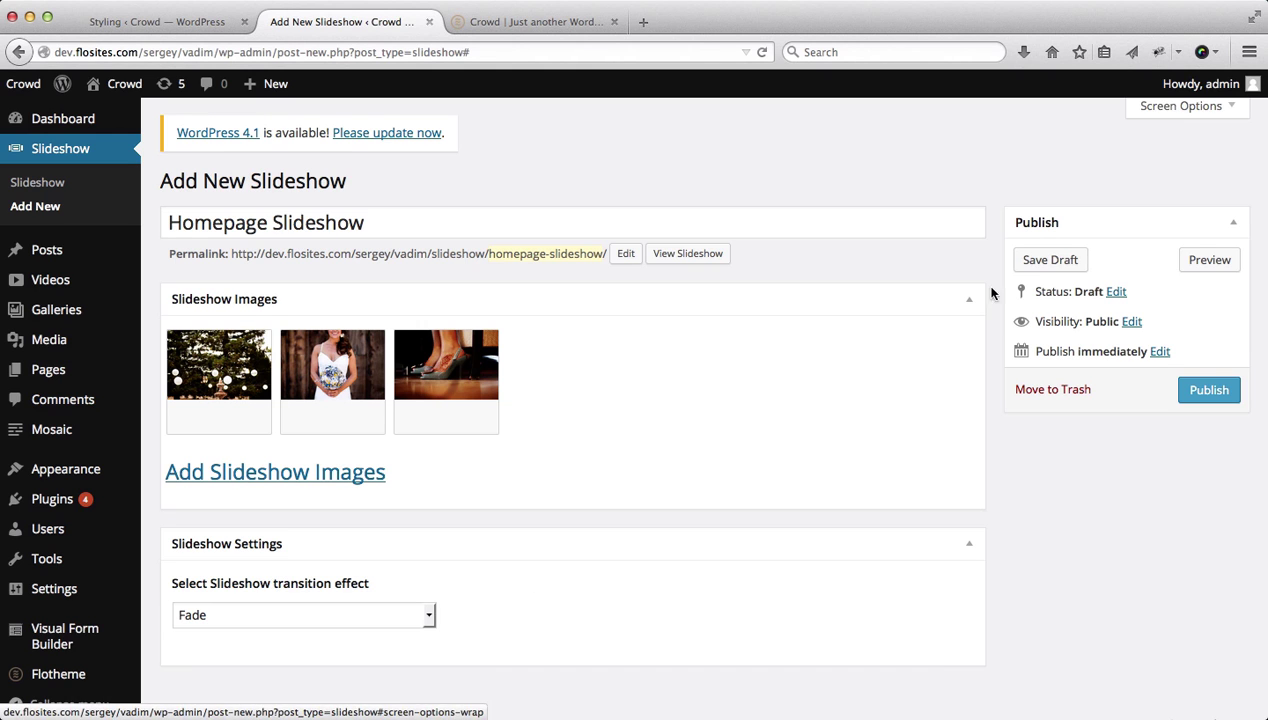
- Set the slideshow transition effect to Horizontal slide and publish it
scroll(737, 461, "down", 1)
left_click(357, 600)
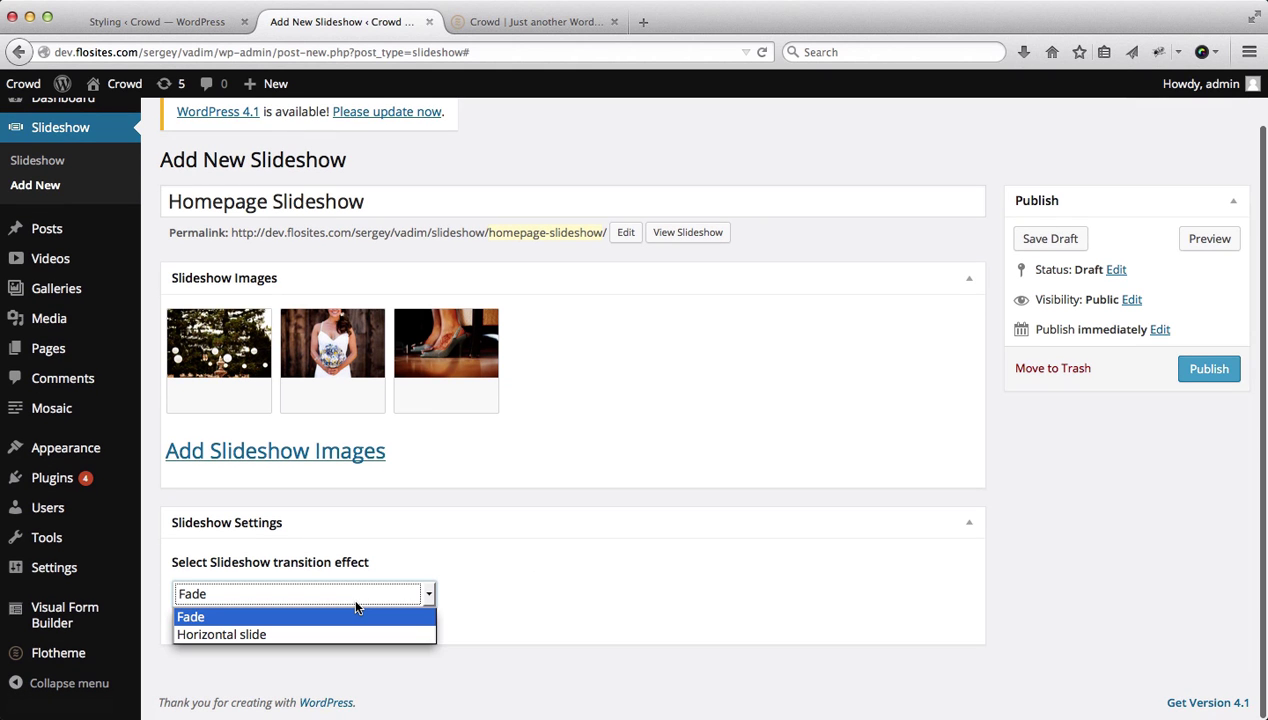
left_click(281, 638)
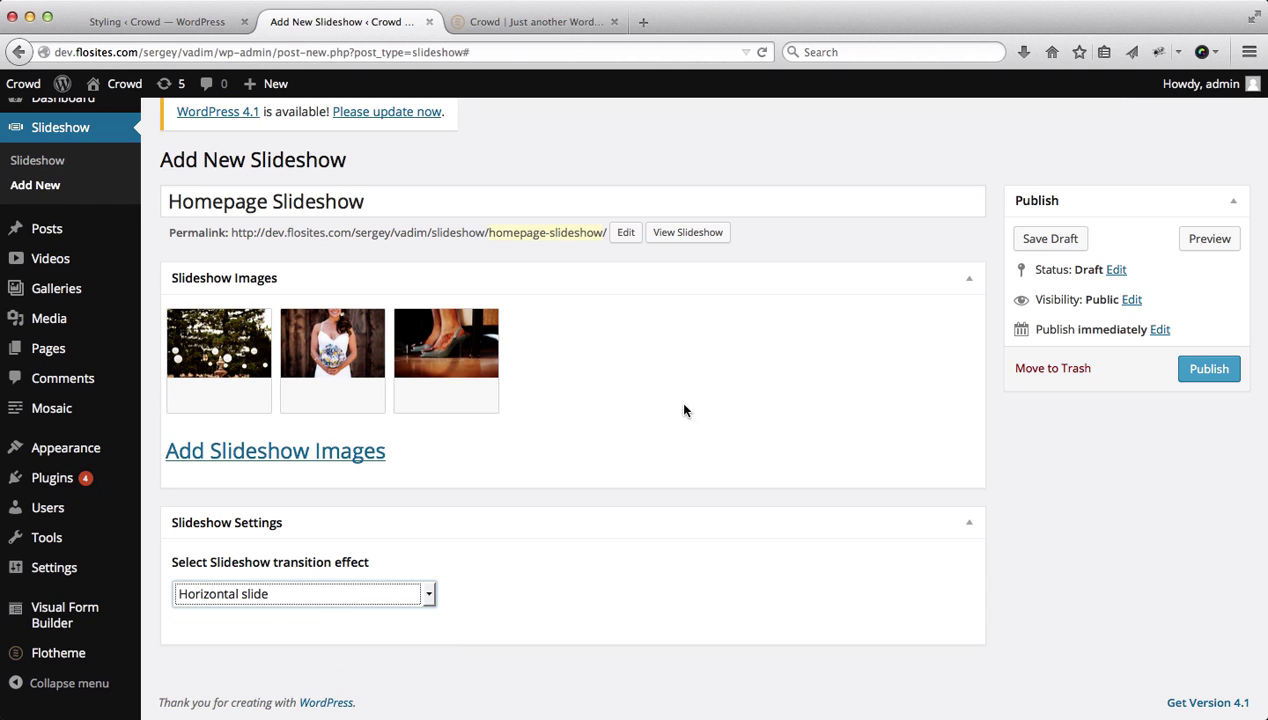
left_click(1200, 370)
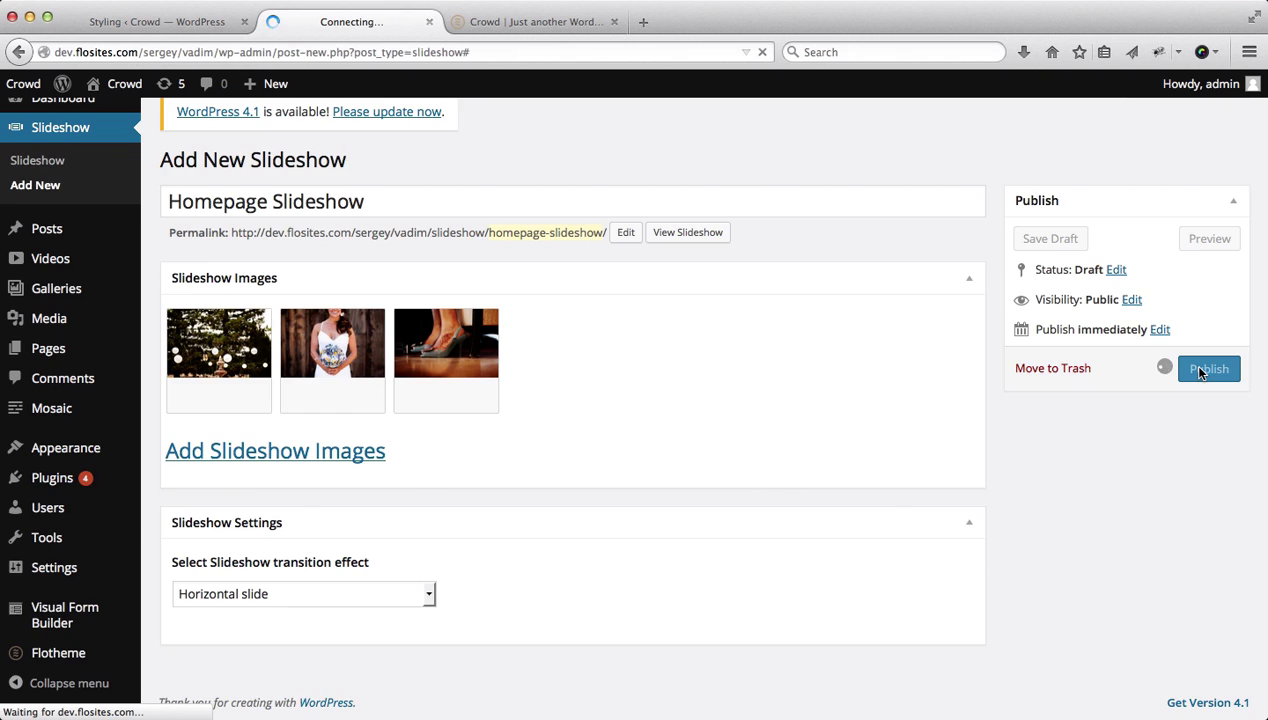
key("ctrl+shift+Tab")
- Open the Home page from All Pages and scroll down to its Slideshow Settings
left_click(53, 316)
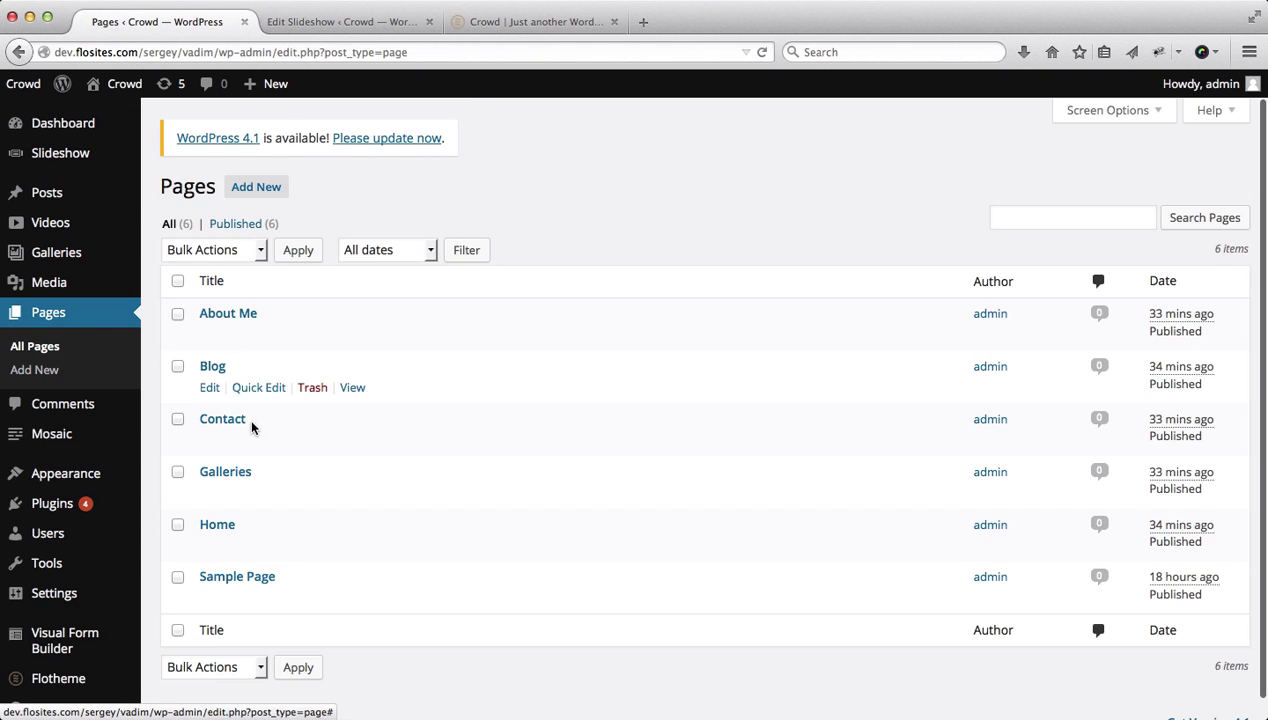
left_click(218, 526)
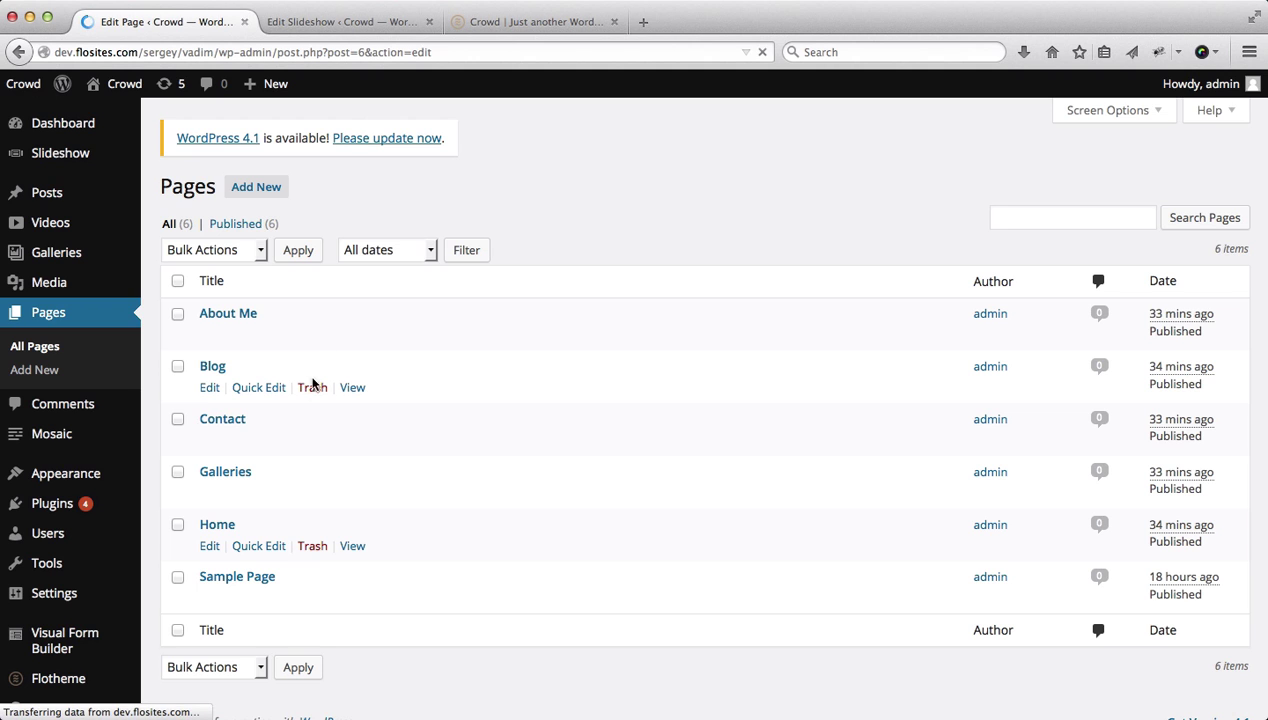
scroll(339, 371, "down", 8)
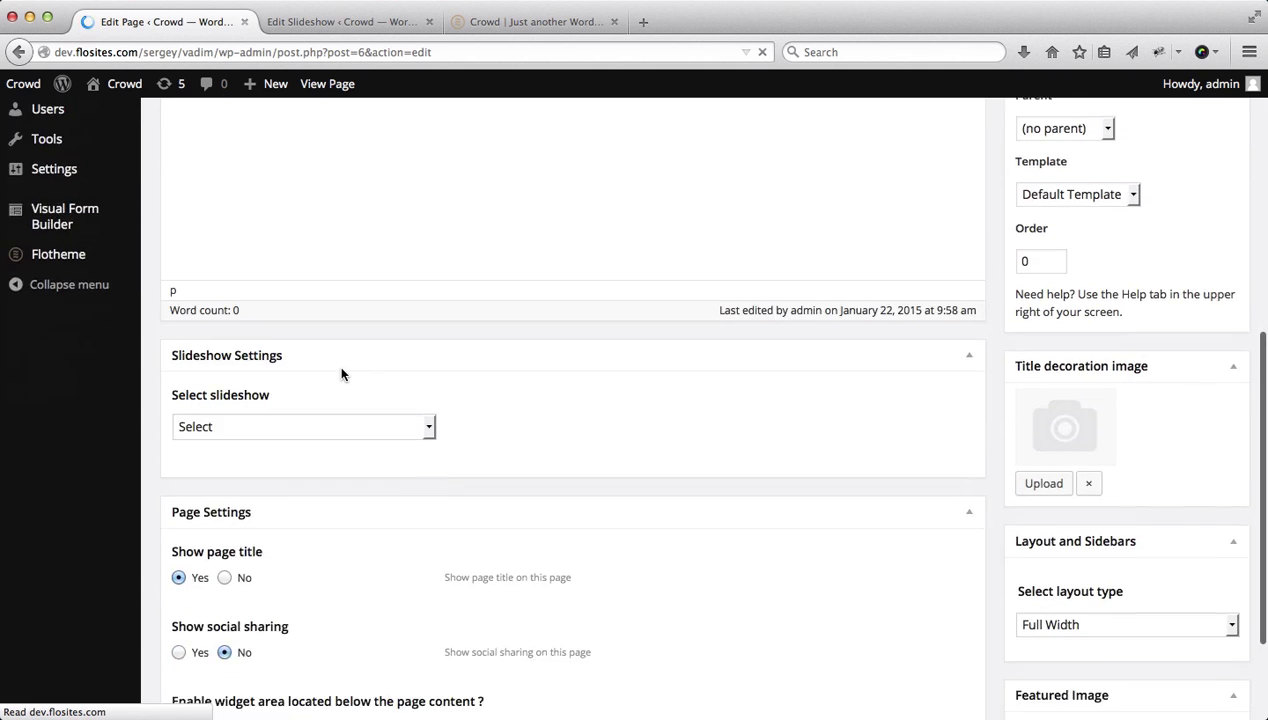
- Attach Homepage Slideshow to the Home page as a full-screen slideshow
left_click(291, 346)
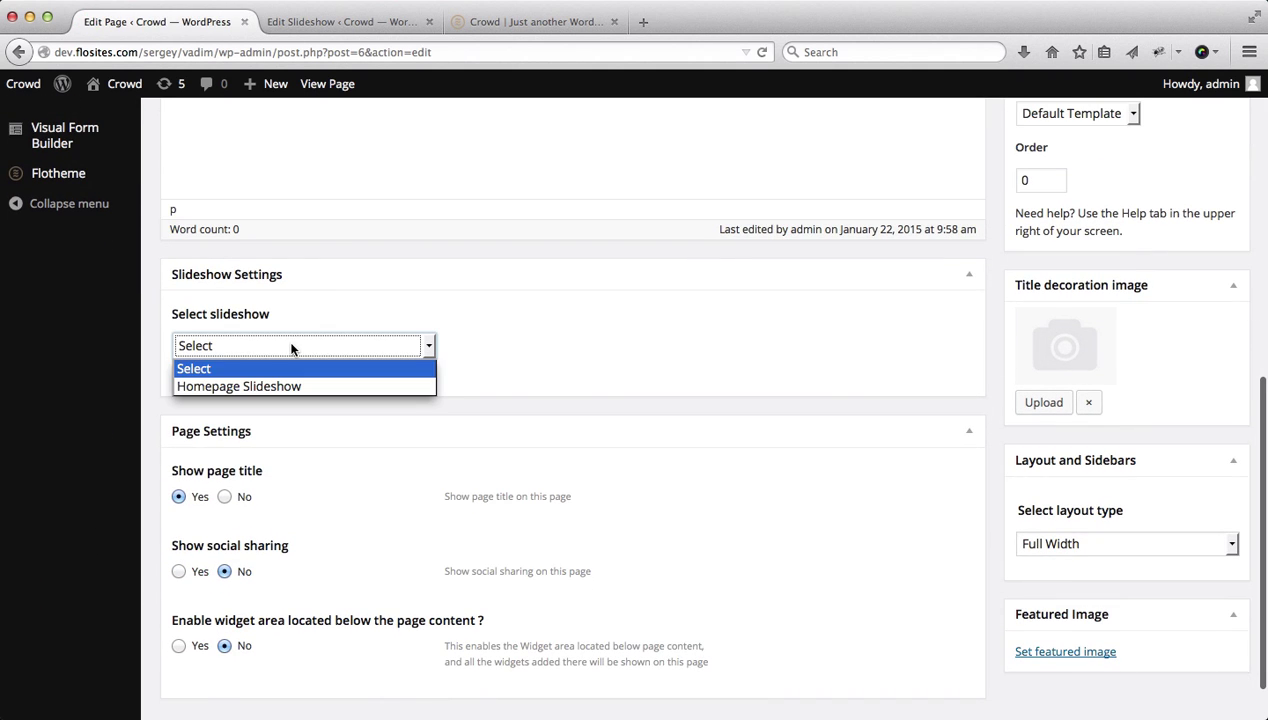
left_click(225, 387)
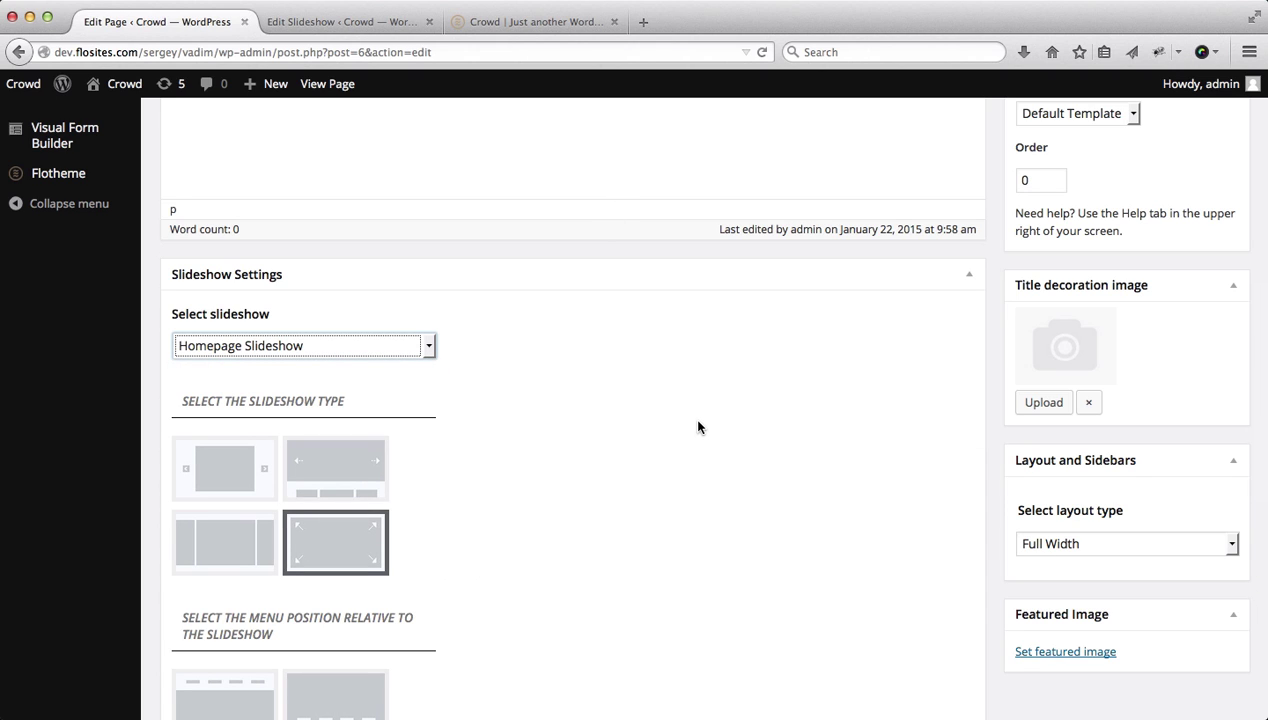
scroll(502, 456, "down", 2)
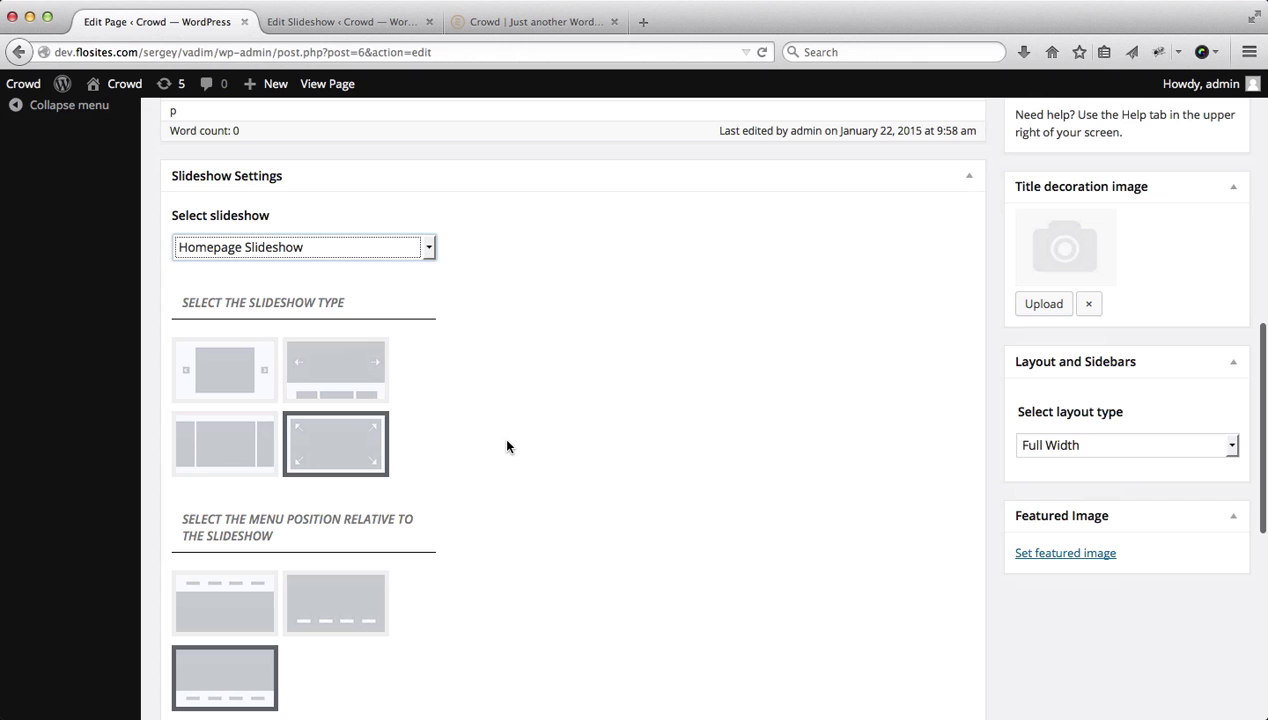
left_click(345, 454)
- Put the menu at the slideshow bottom, keep the logo at middle center, and hide the page title
scroll(438, 413, "down", 3)
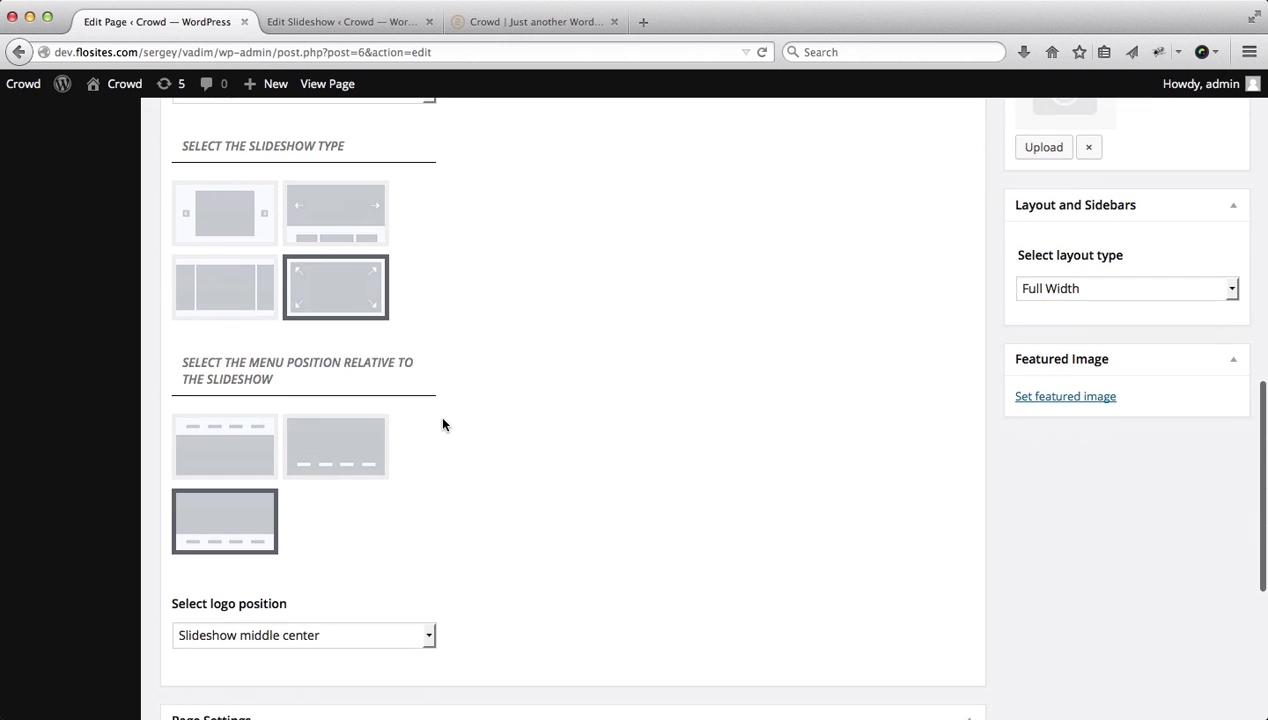
left_click(211, 524)
scroll(445, 462, "down", 3)
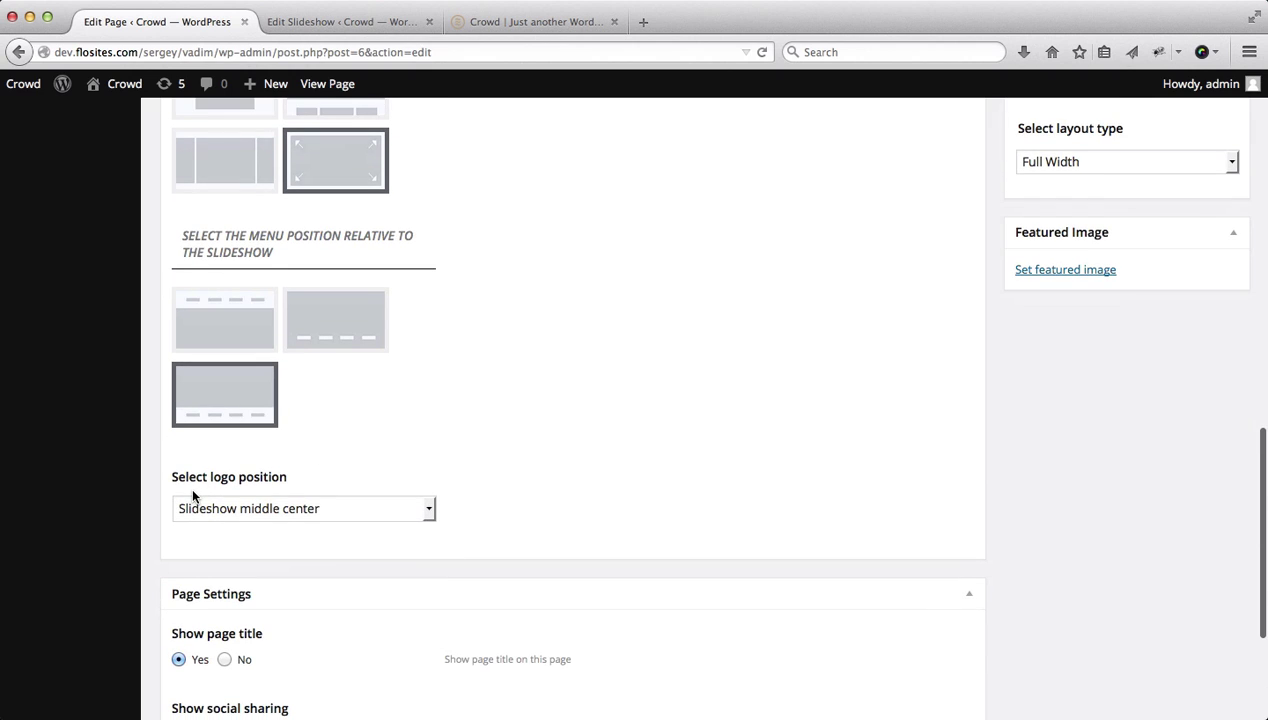
left_click(301, 508)
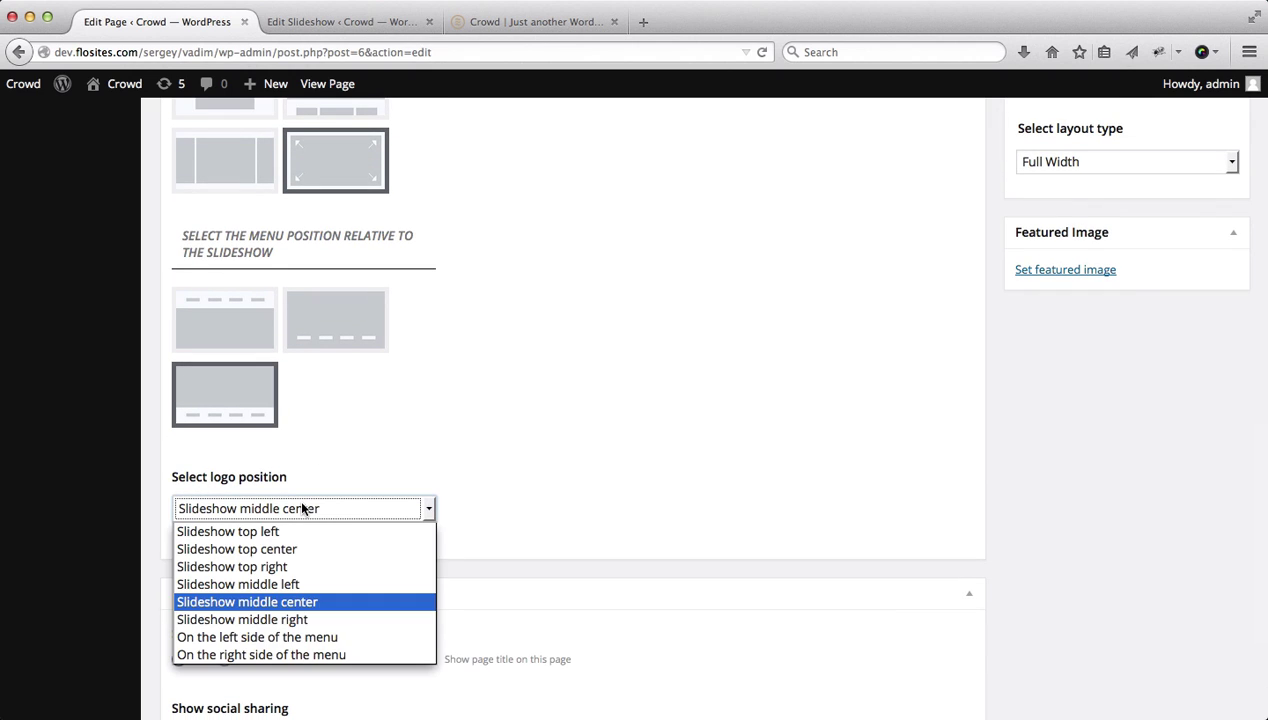
left_click(230, 606)
scroll(534, 469, "down", 3)
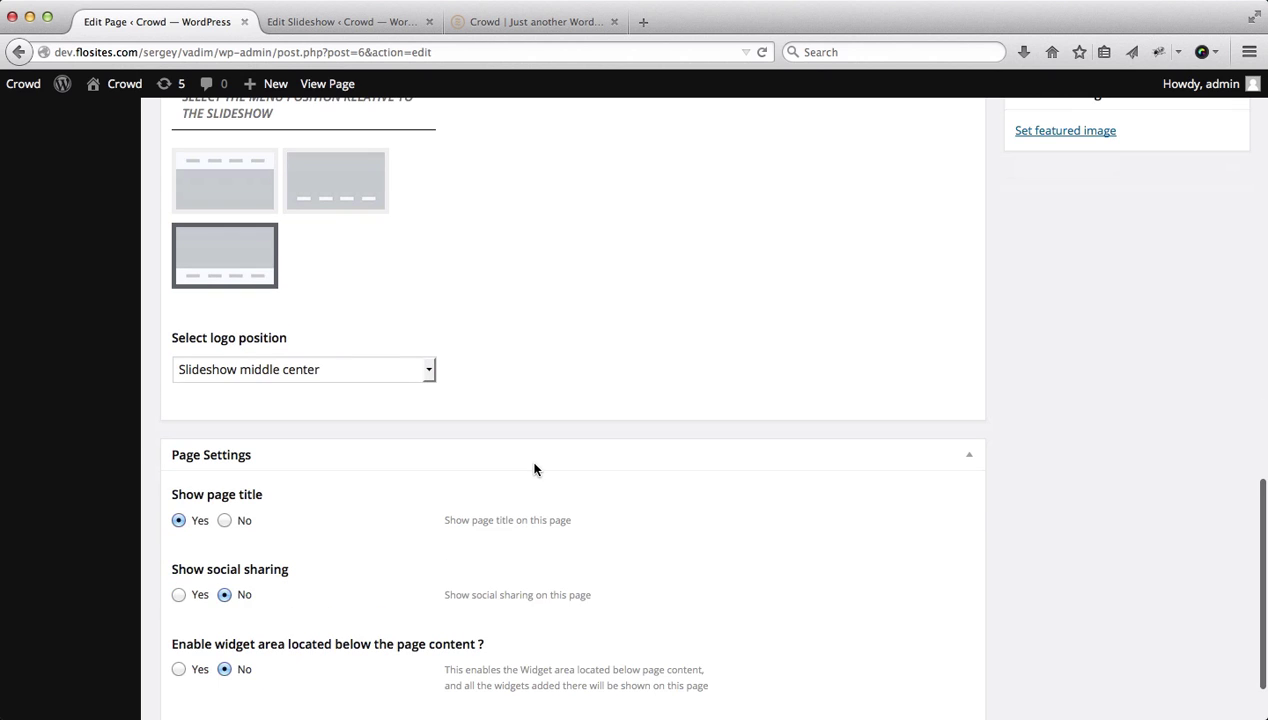
left_click(224, 521)
- Update the Home page and switch to the slideshow editor
scroll(732, 387, "up", 10)
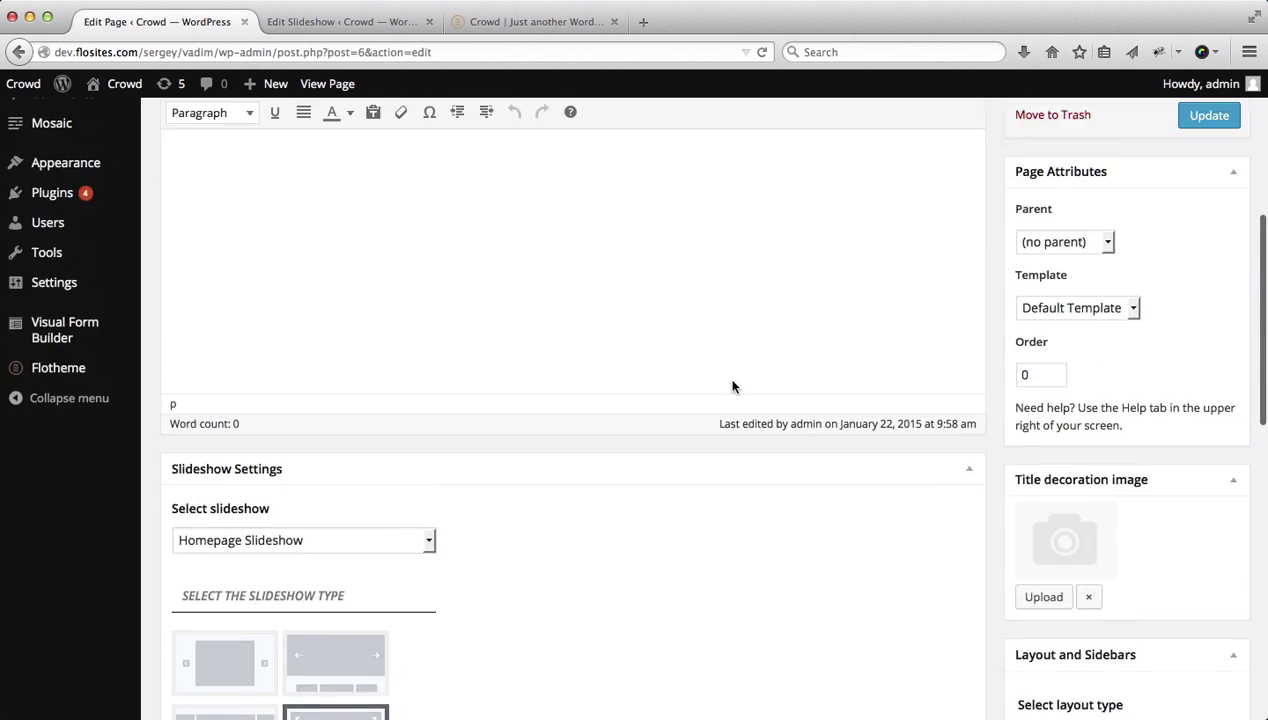
left_click(1209, 270)
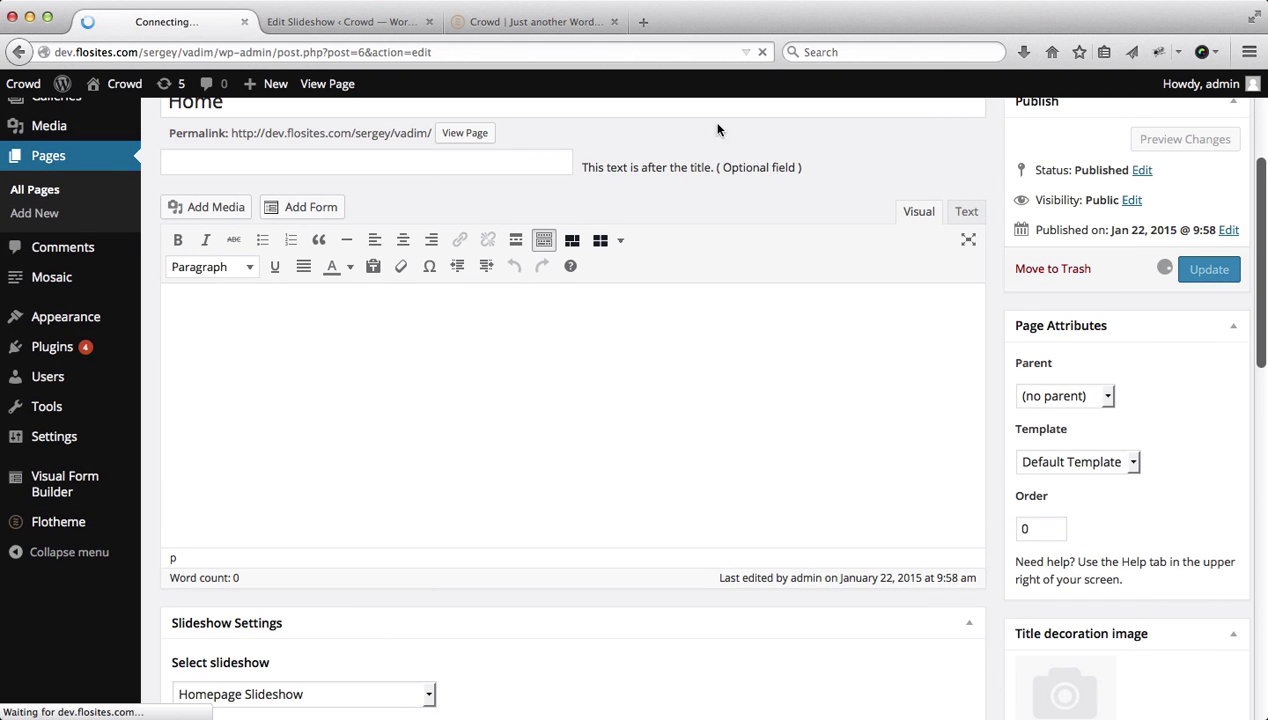
left_click(338, 22)
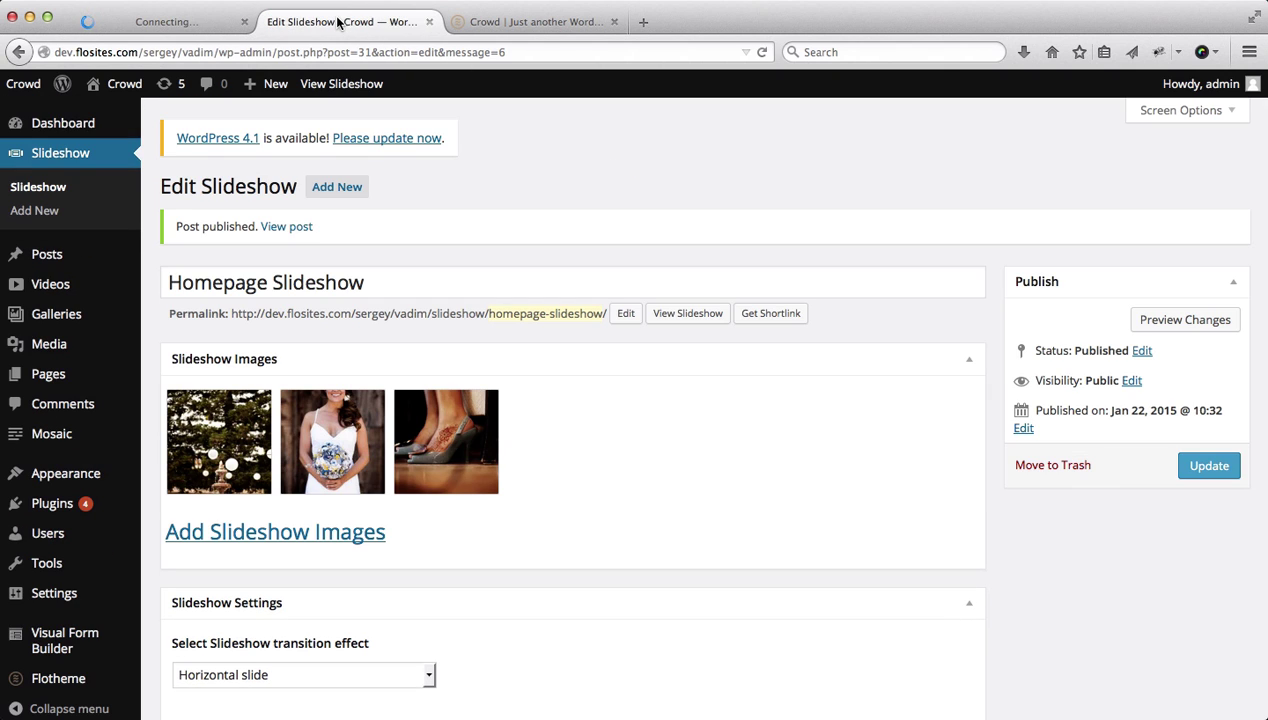
- Reload the live homepage to view Homepage Slideshow with the YOU+WE logo and menu beneath
left_click(515, 21)
key("super+r")
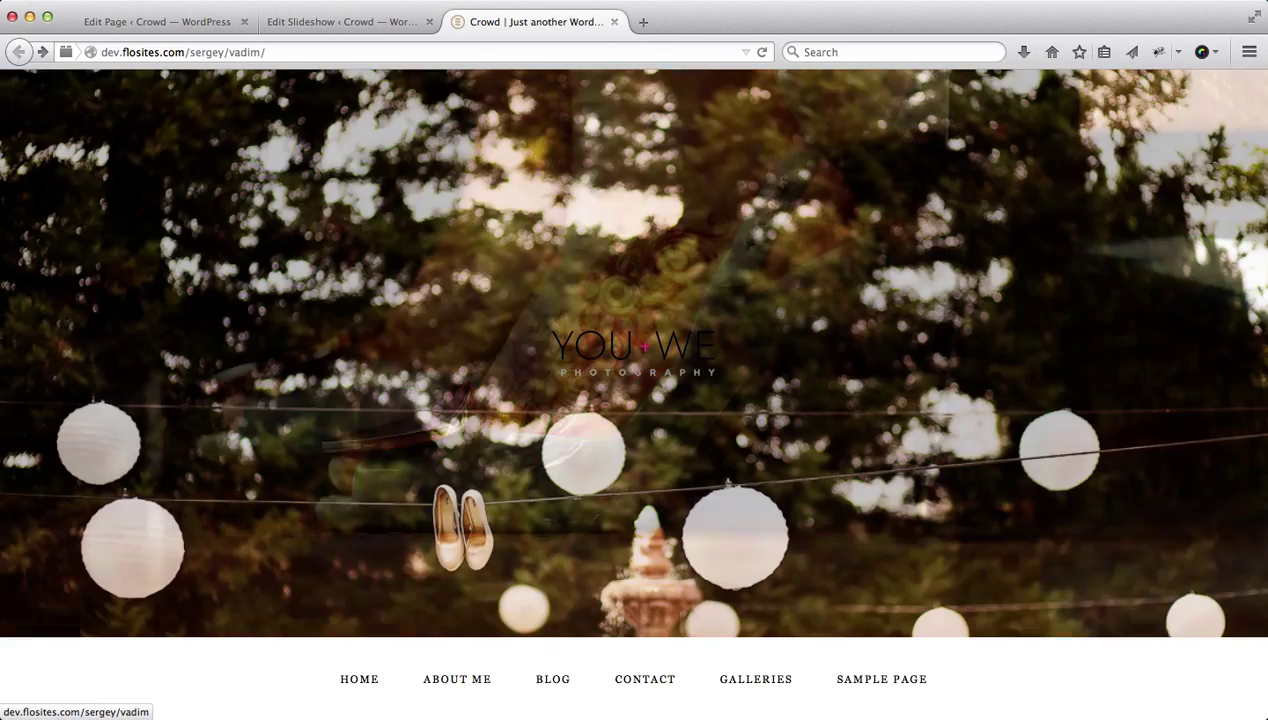
scroll(308, 598, "down", 2)
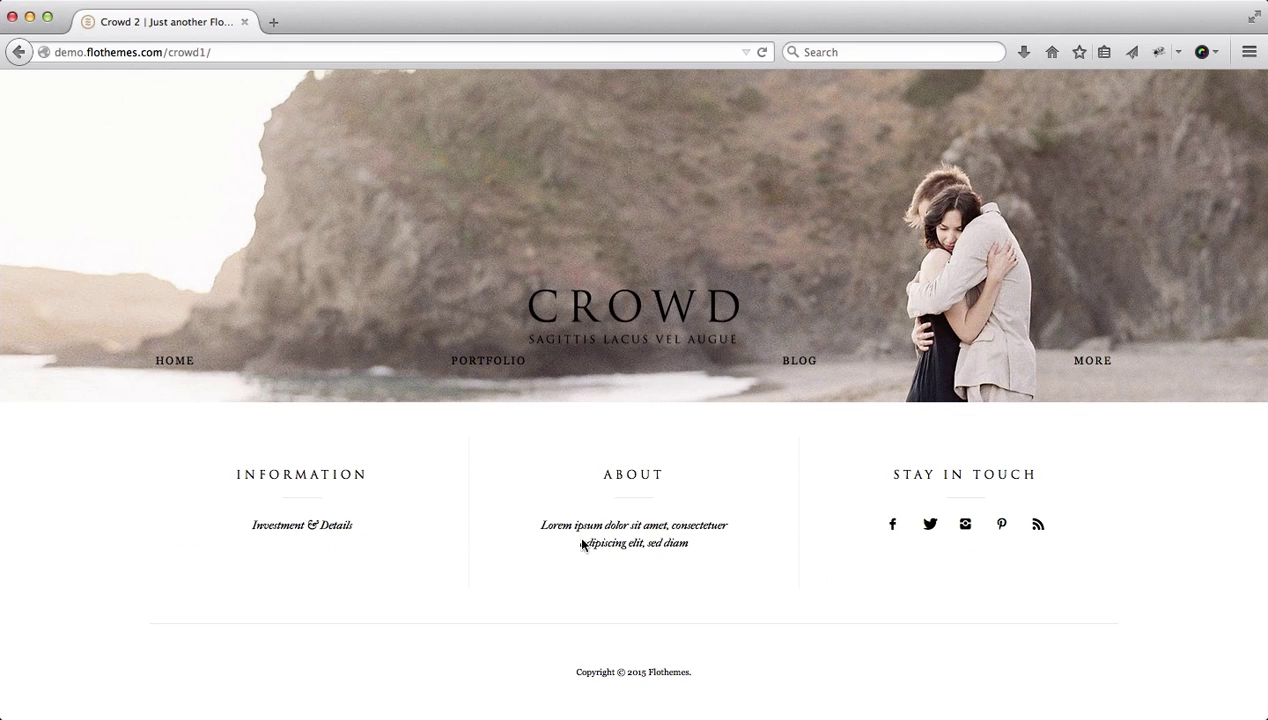
mouse_move(470, 363)
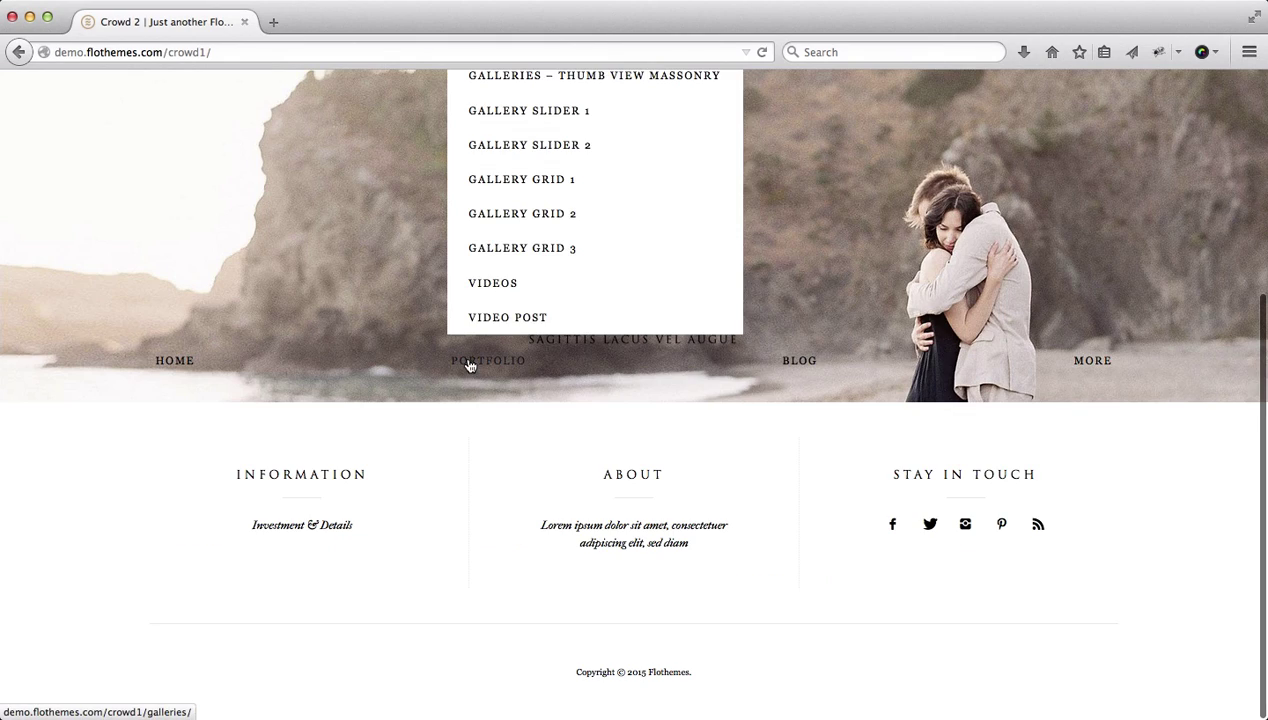
scroll(470, 365, "up", 4)
scroll(470, 365, "up", 3)
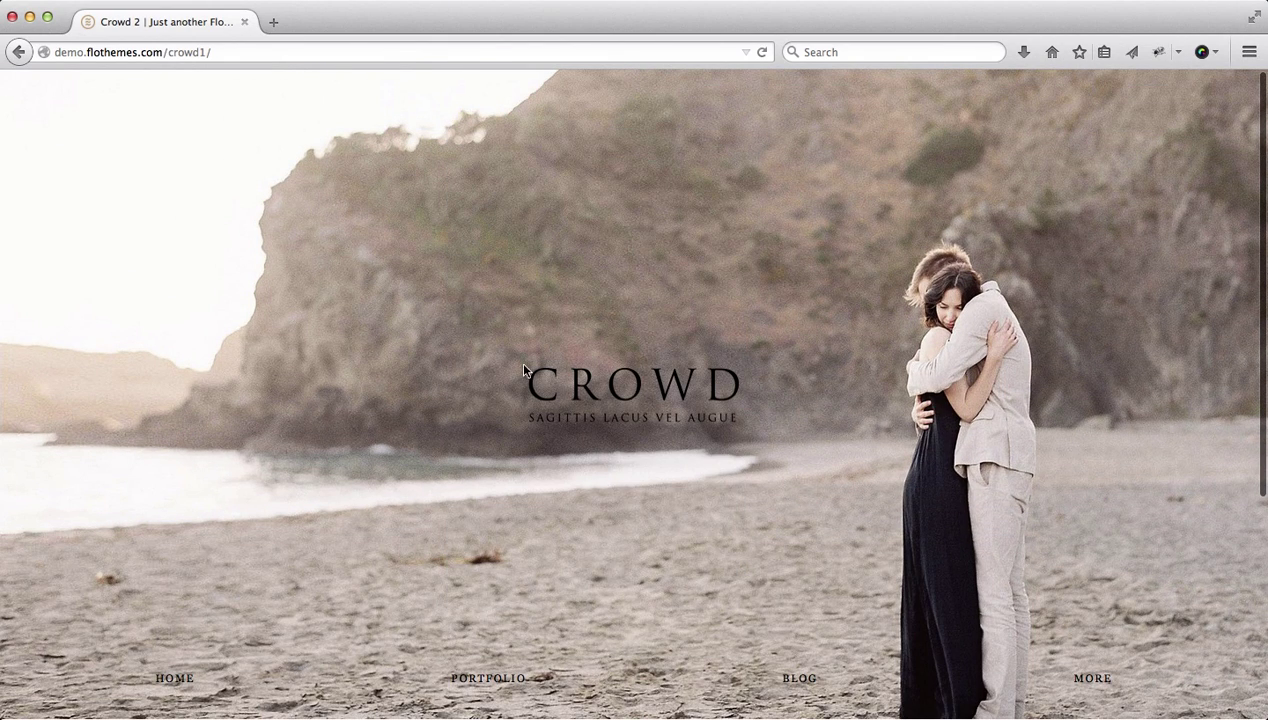
scroll(160, 610, "down", 4)
mouse_move(152, 443)
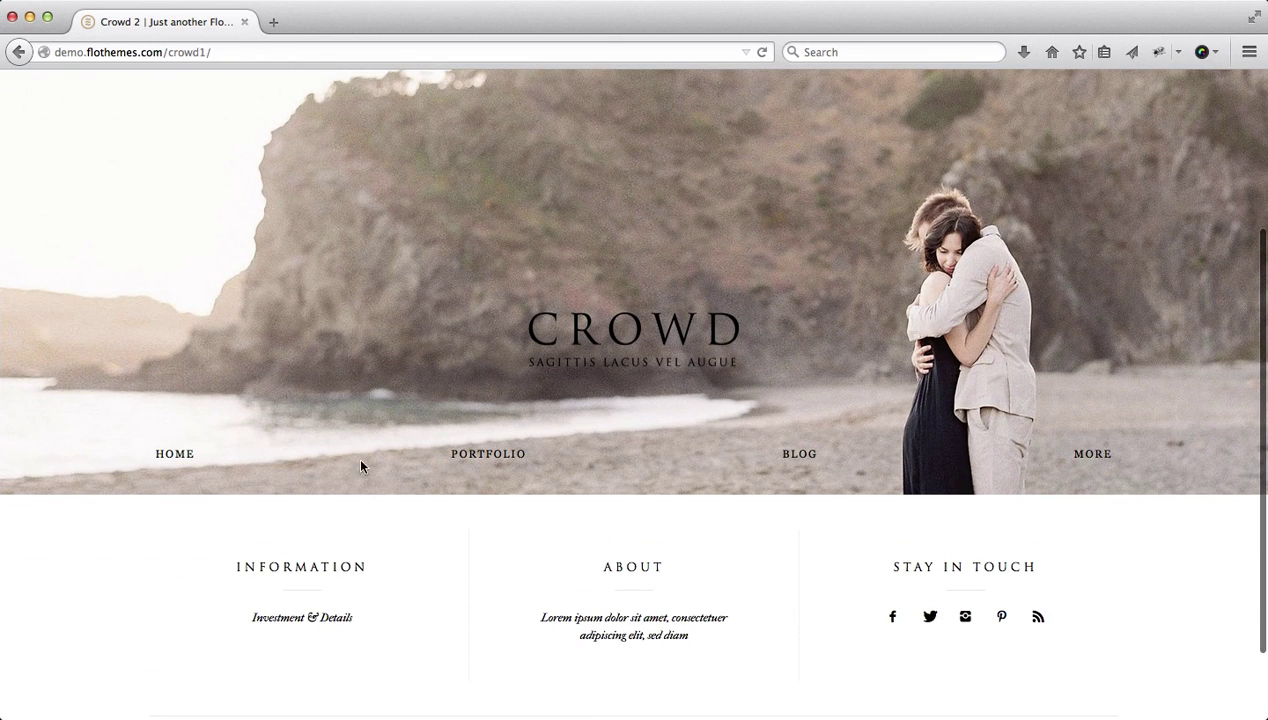
mouse_move(812, 459)
scroll(812, 459, "down", 2)
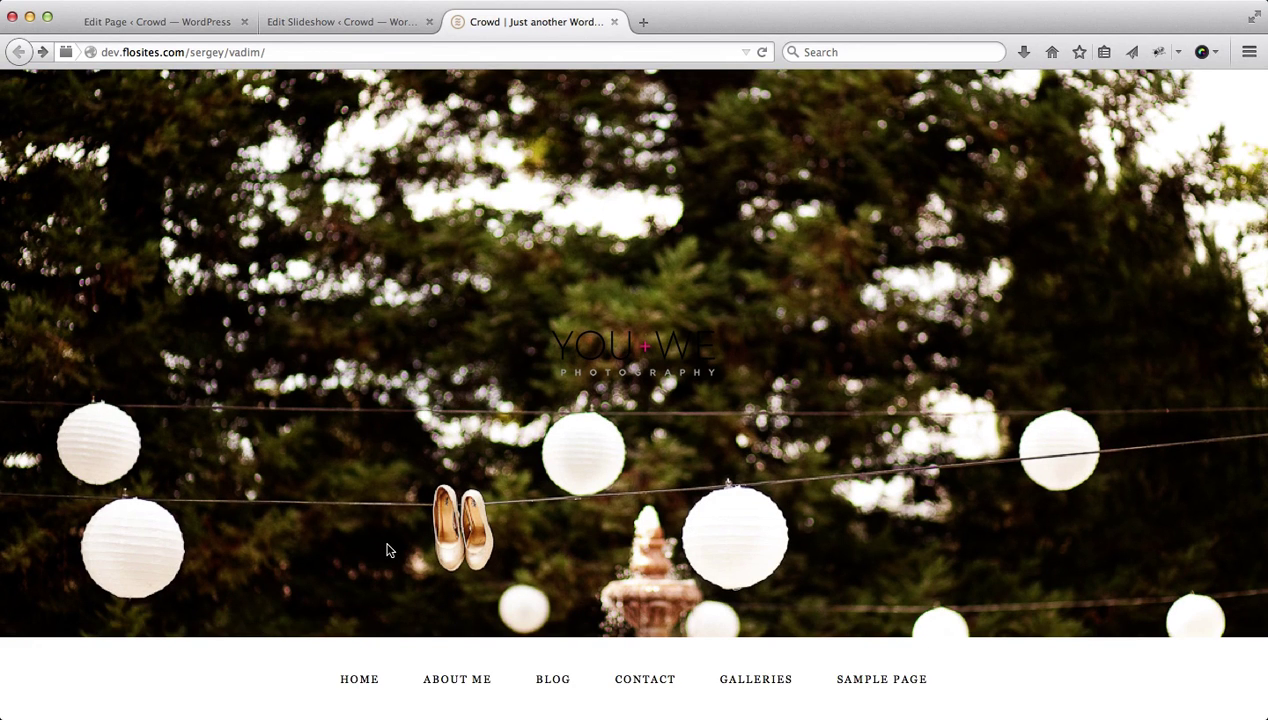
scroll(248, 620, "down", 2)
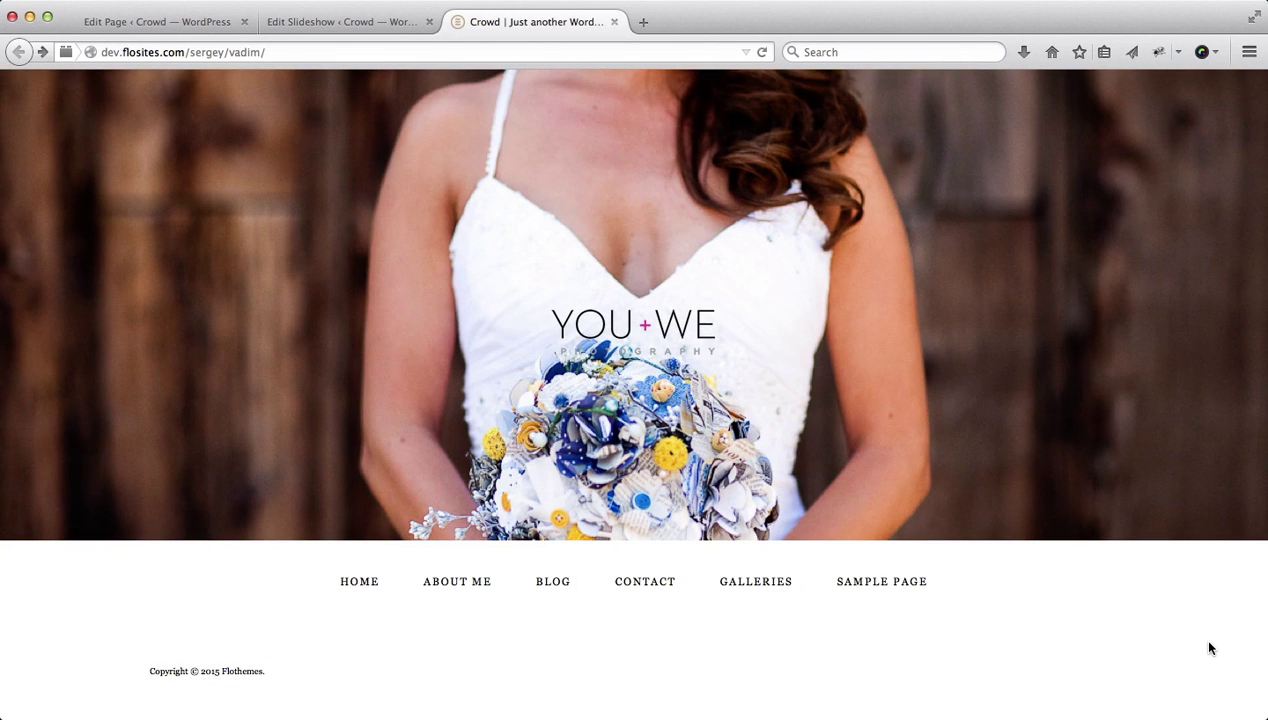
- Open Flotheme's Social networks settings from the Home page editor
key("super+1")
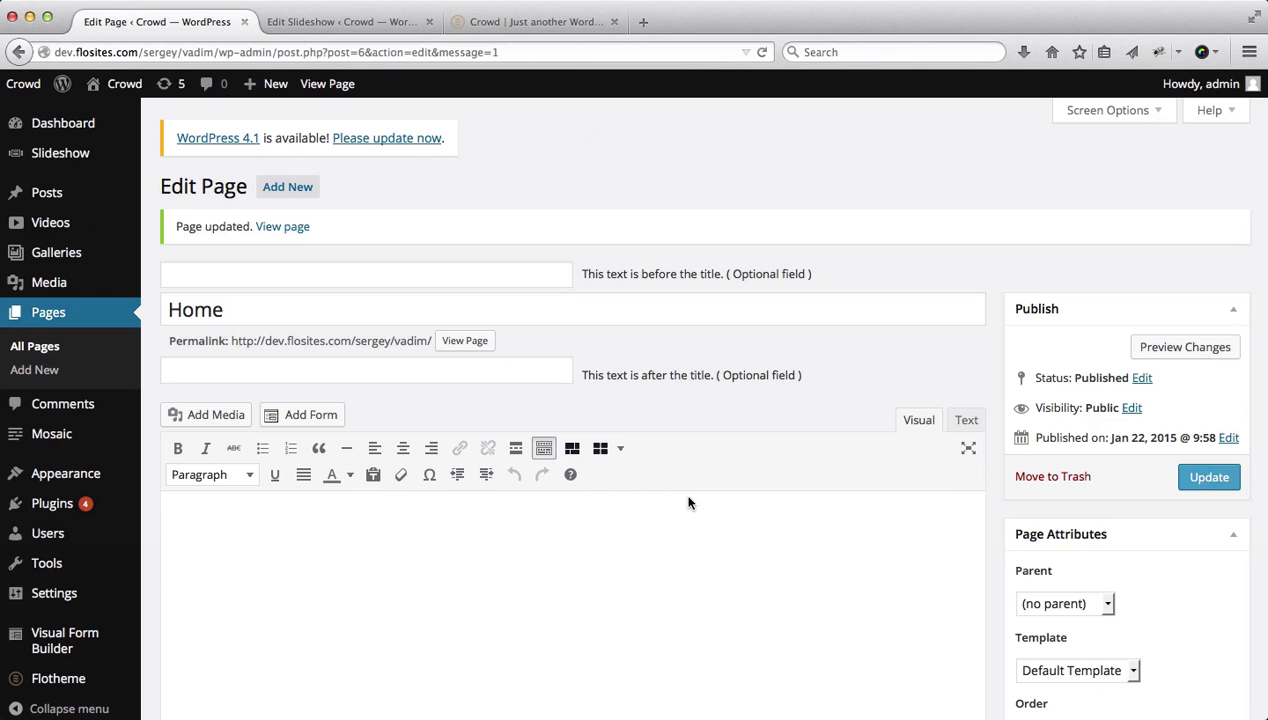
scroll(160, 386, "down", 4)
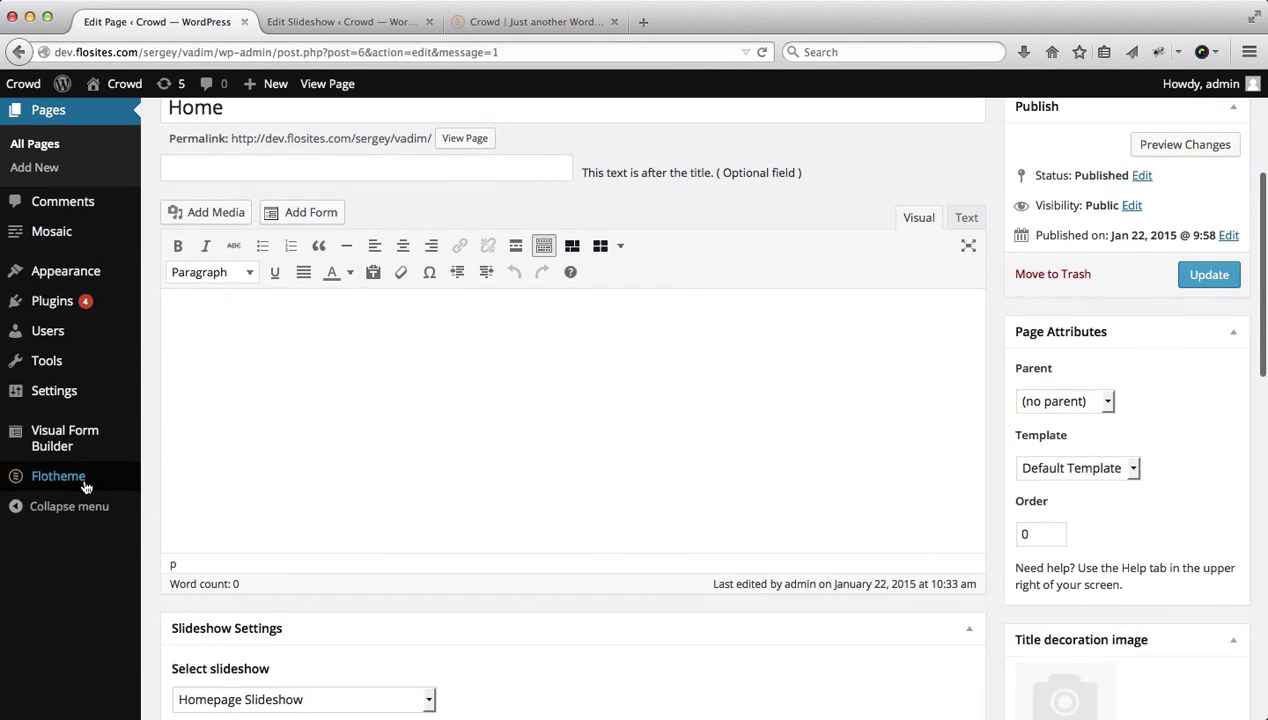
mouse_move(88, 484)
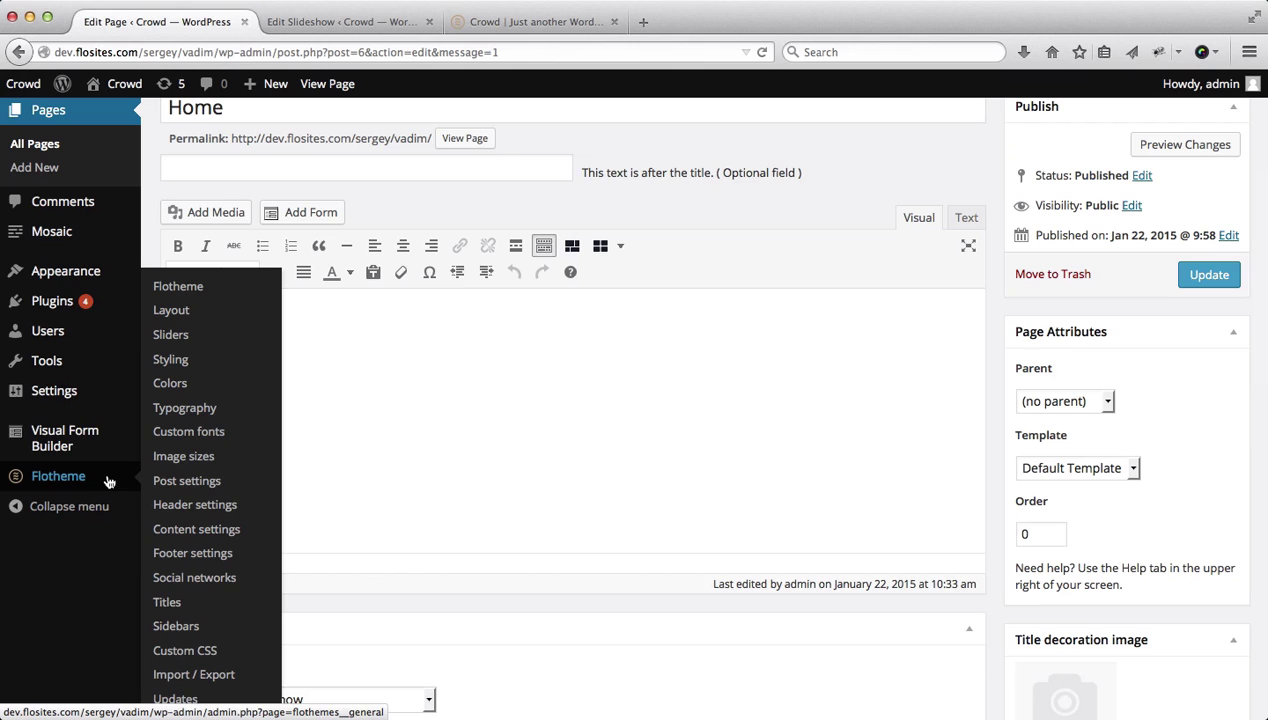
left_click(198, 579)
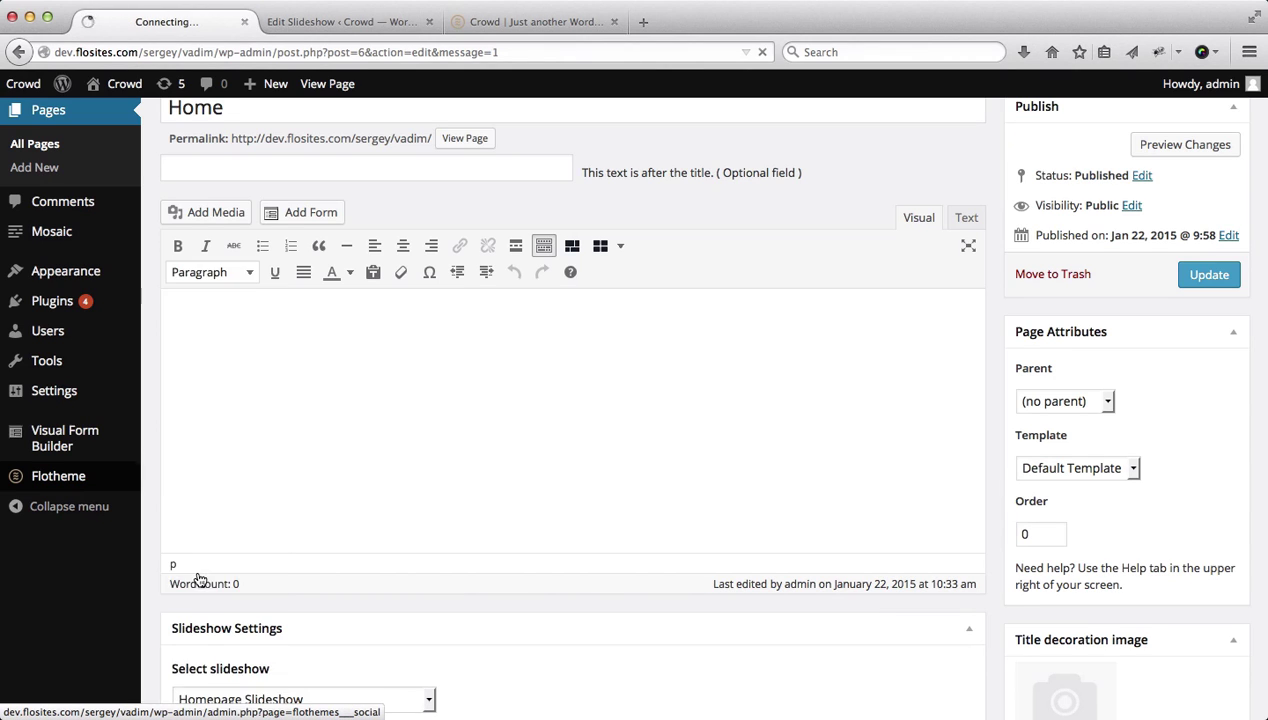
- Close the slideshow editor and return to the Social networks settings
key("ctrl+Tab")
key("super+w")
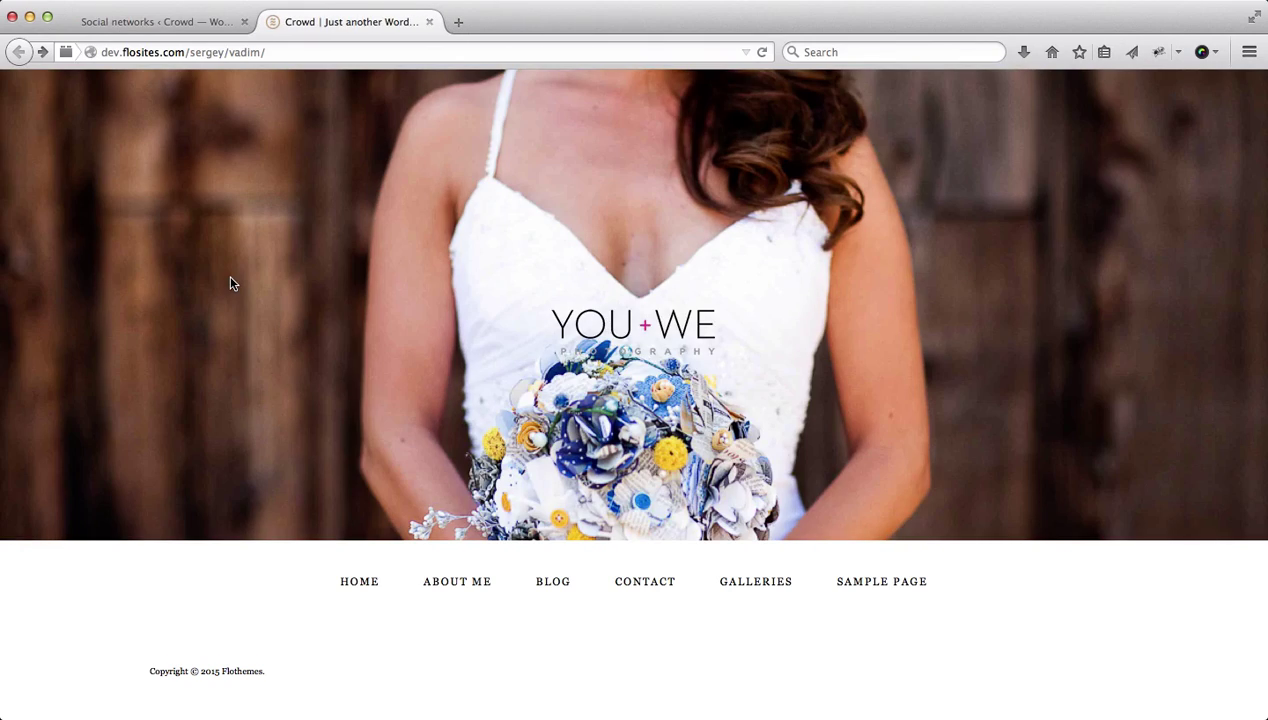
key("ctrl+Tab")
scroll(503, 328, "down", 4)
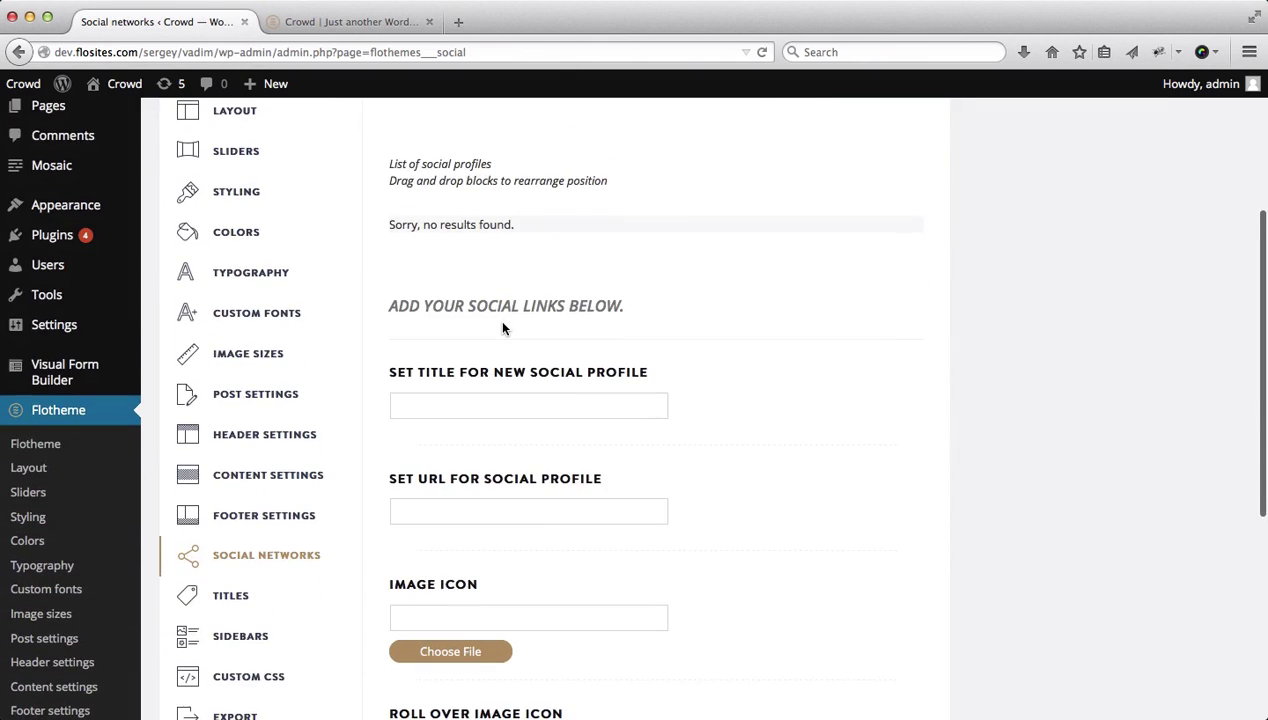
scroll(763, 437, "down", 4)
scroll(763, 437, "up", 2)
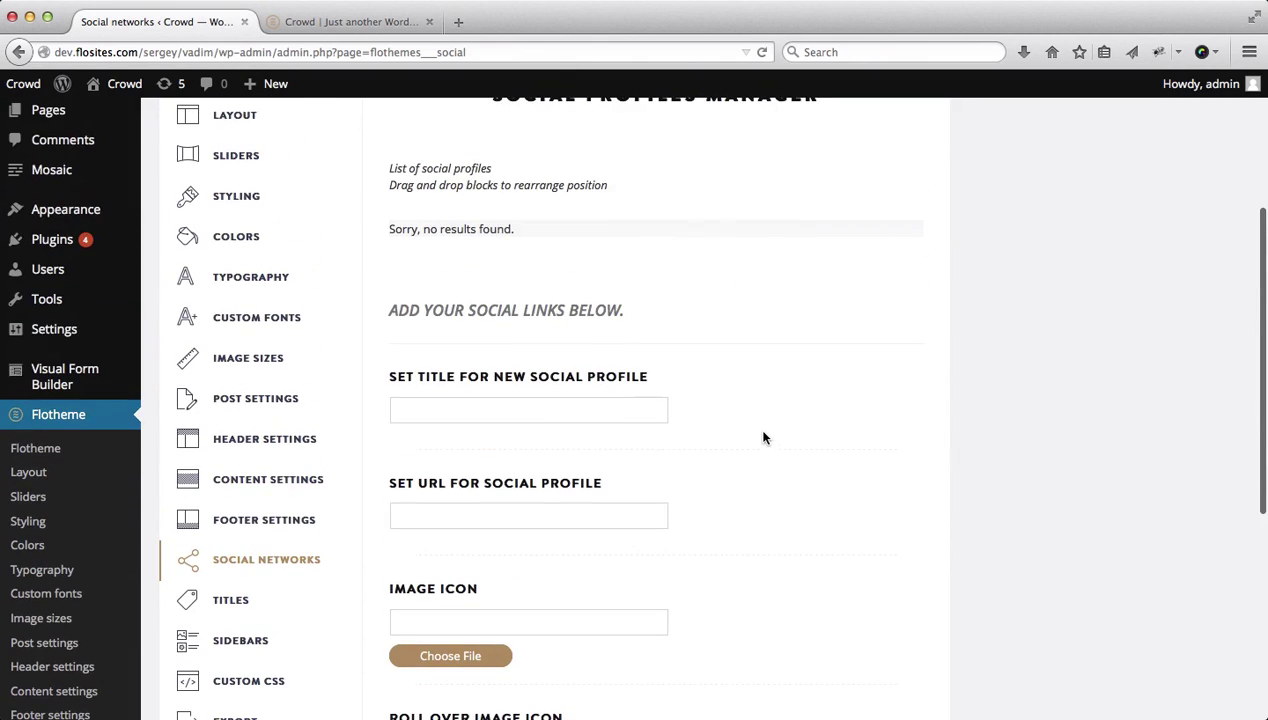
type("Facebook")
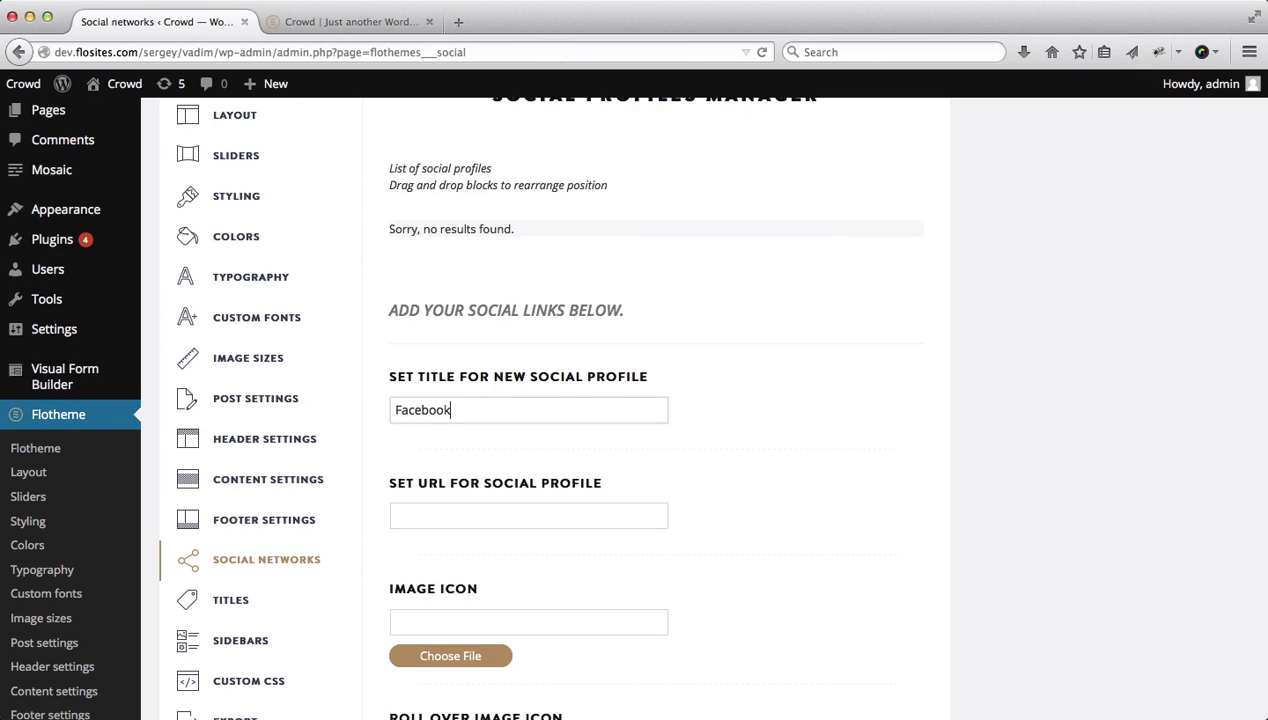
key("ctrl+t")
type("face")
key("Return")
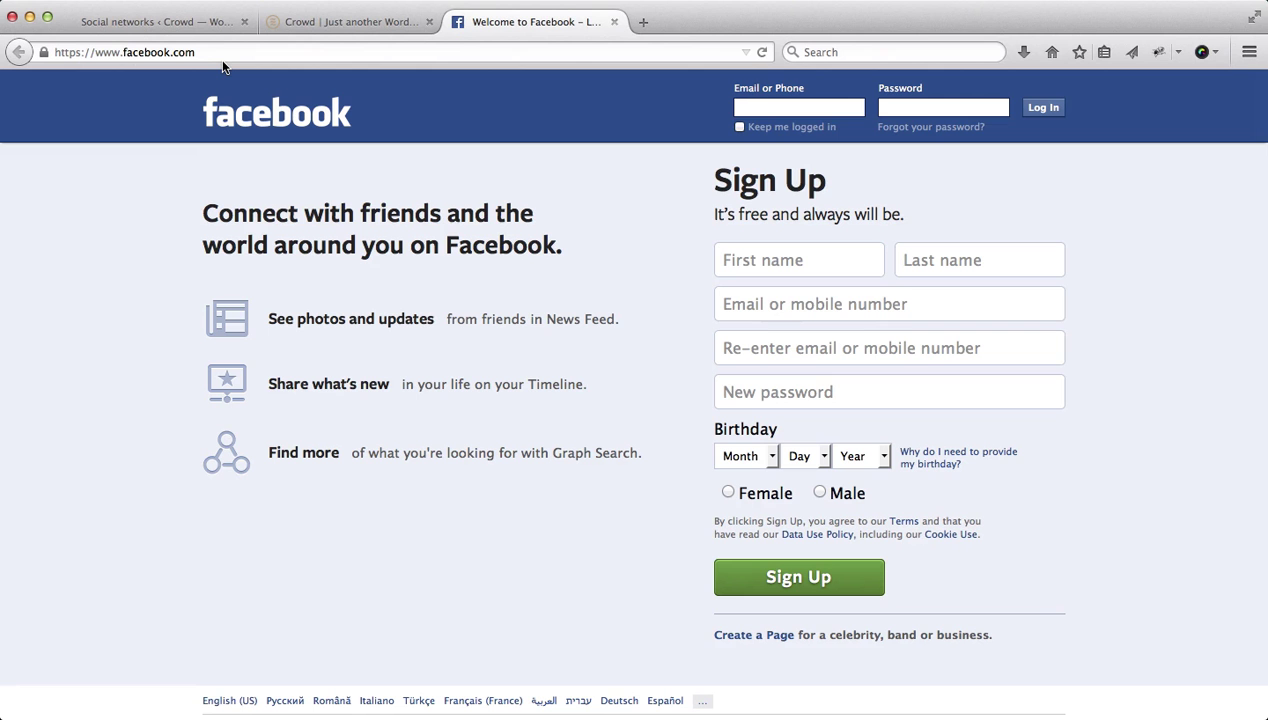
left_click(230, 52)
key("super+c")
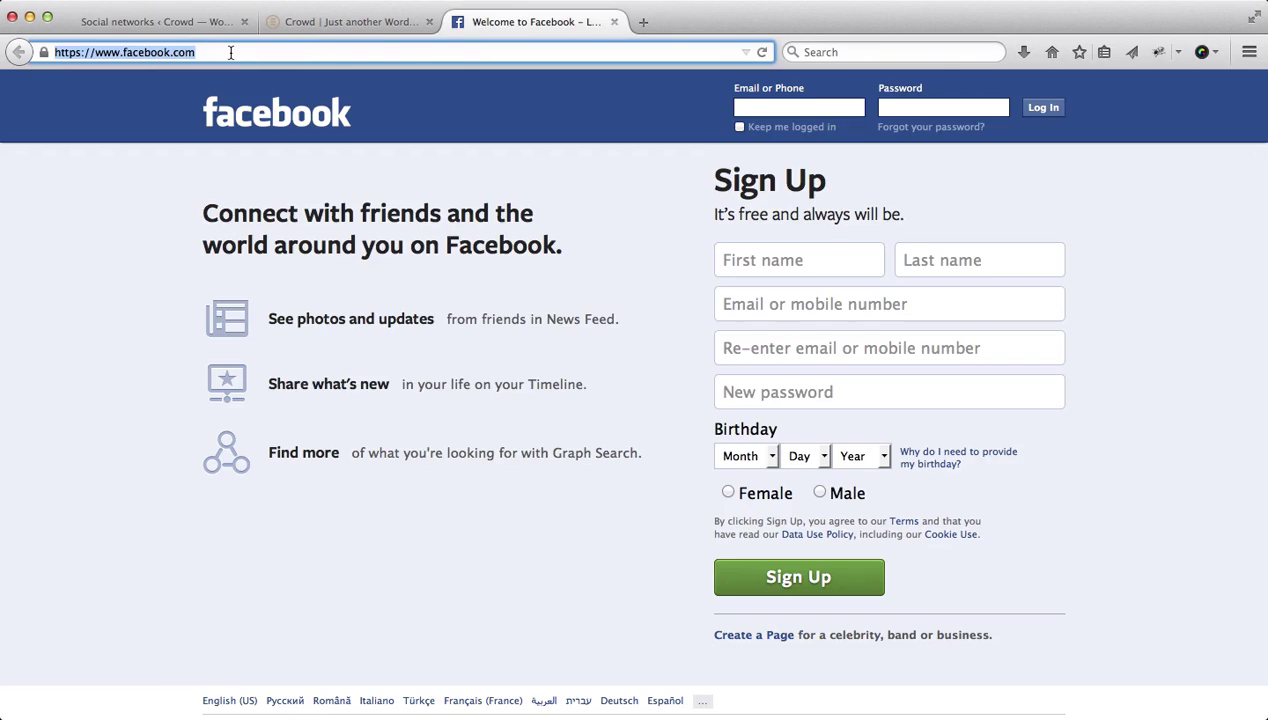
key("super+w")
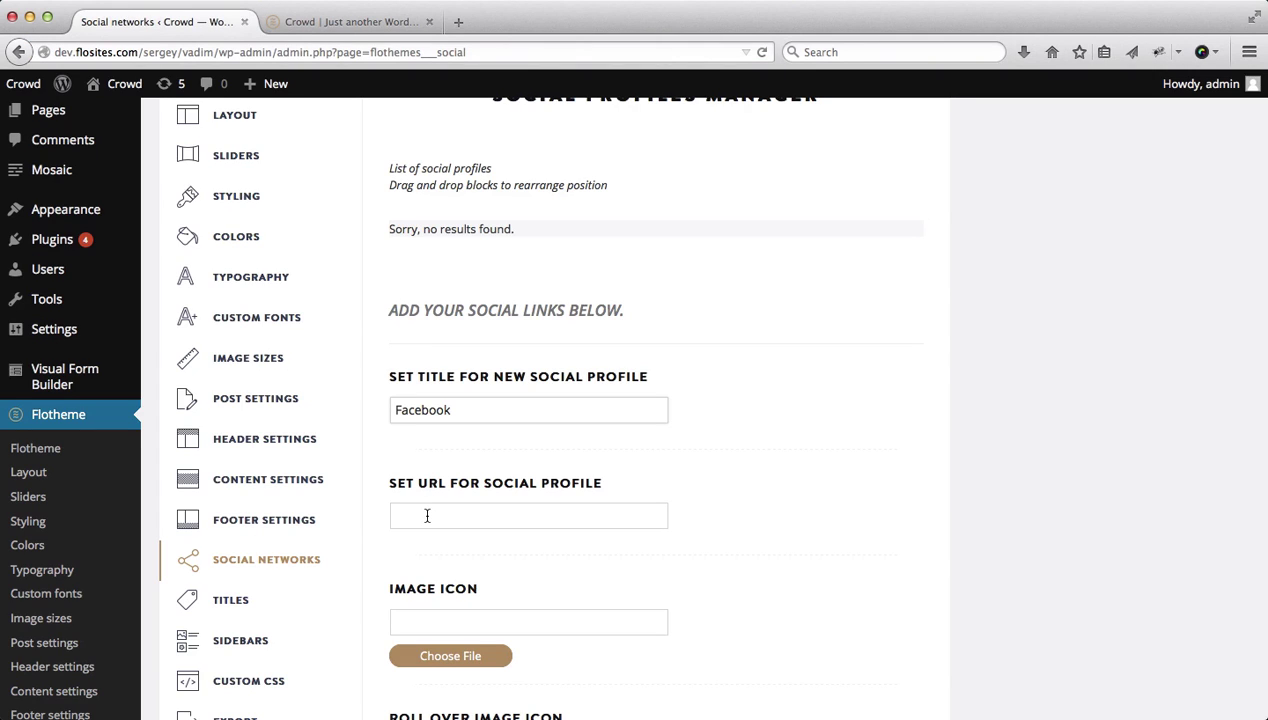
key("super+v")
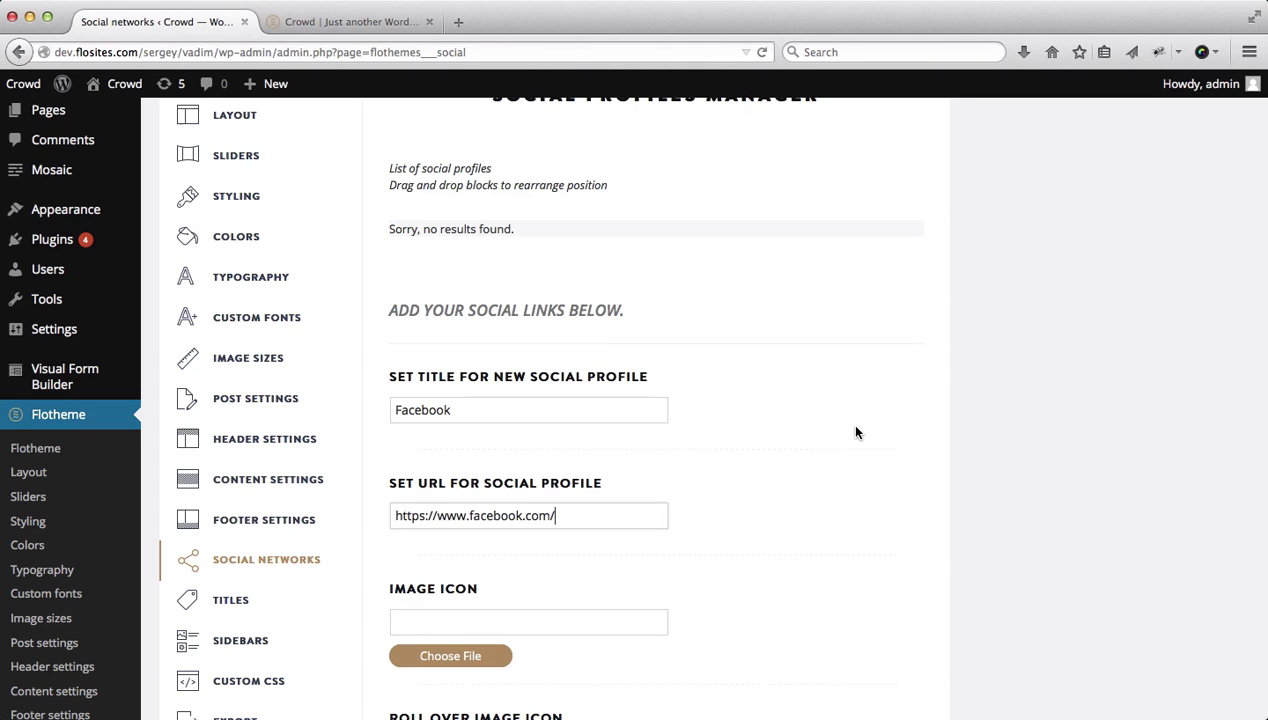
- Add the Facebook profile to the Flotheme social profiles list
scroll(793, 465, "down", 5)
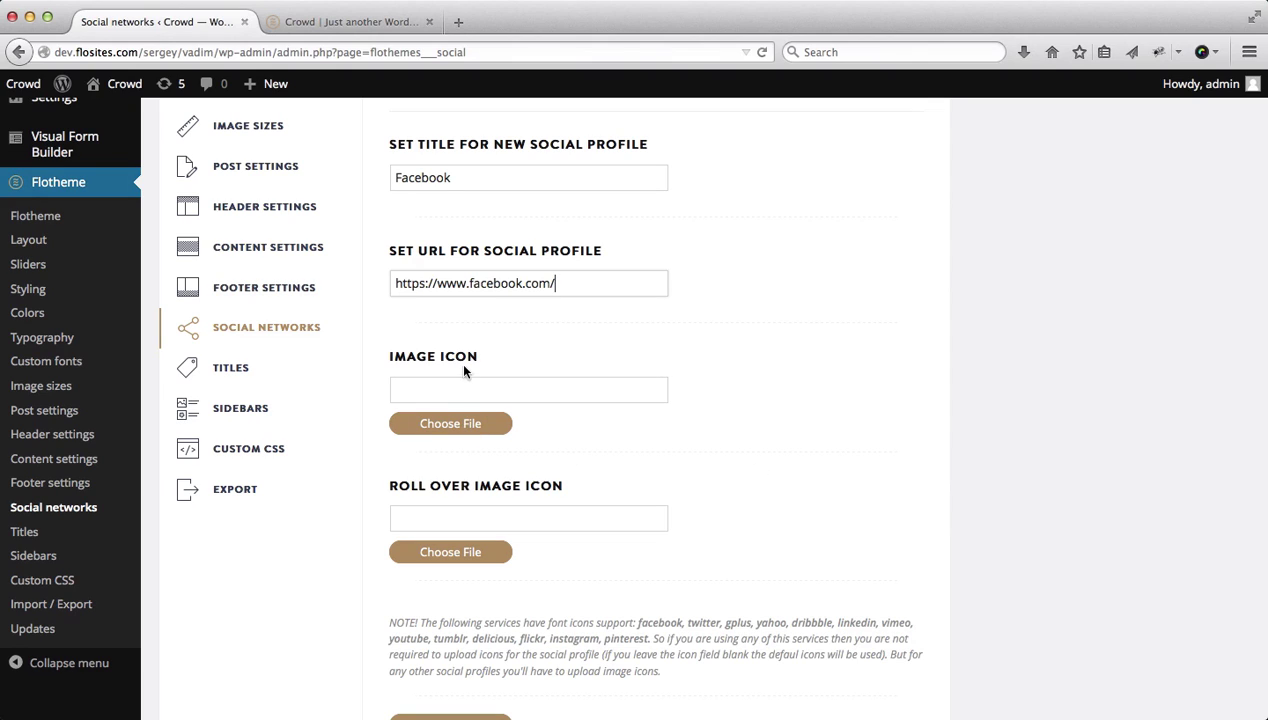
left_click(432, 519)
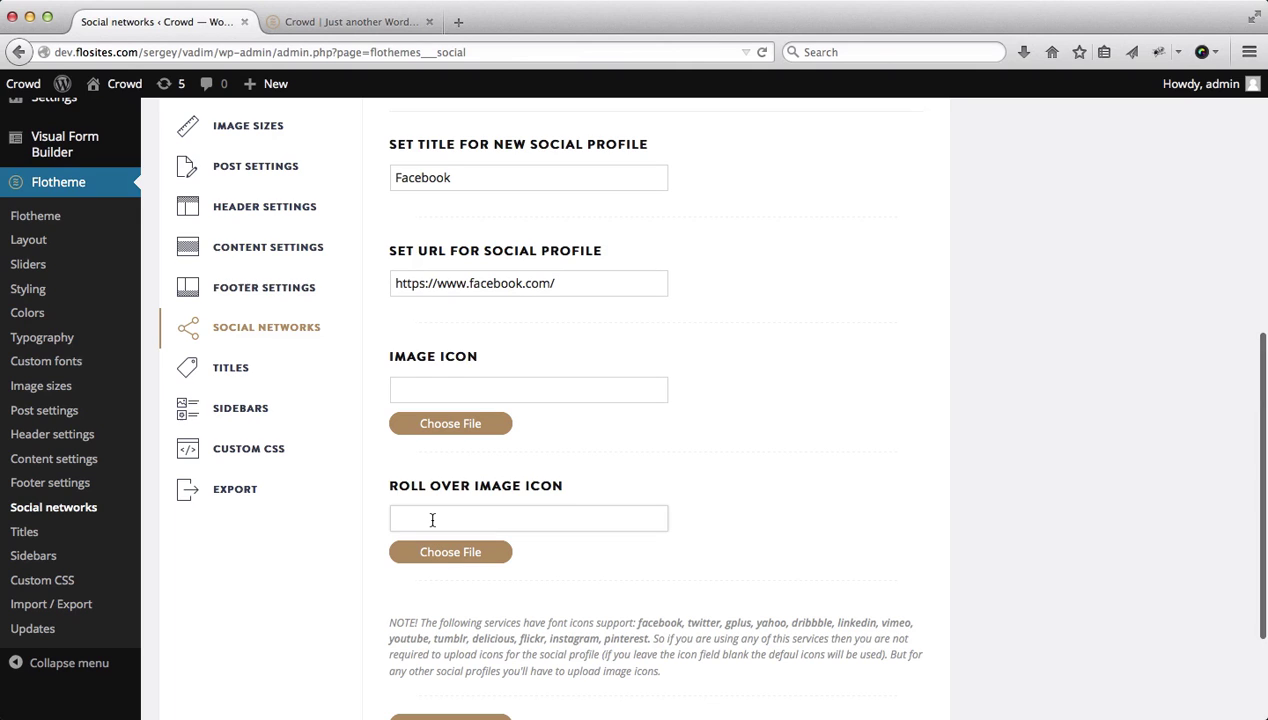
scroll(432, 519, "down", 3)
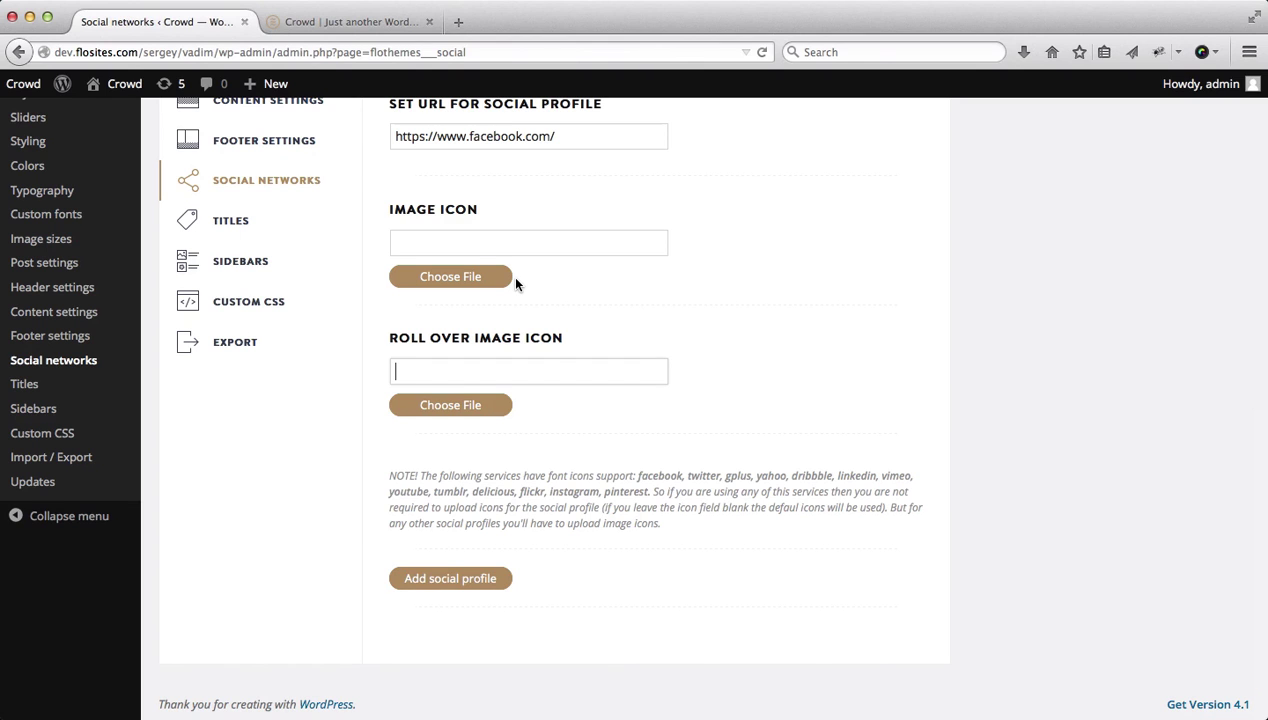
scroll(516, 285, "up", 2)
scroll(516, 285, "up", 1)
scroll(516, 285, "down", 2)
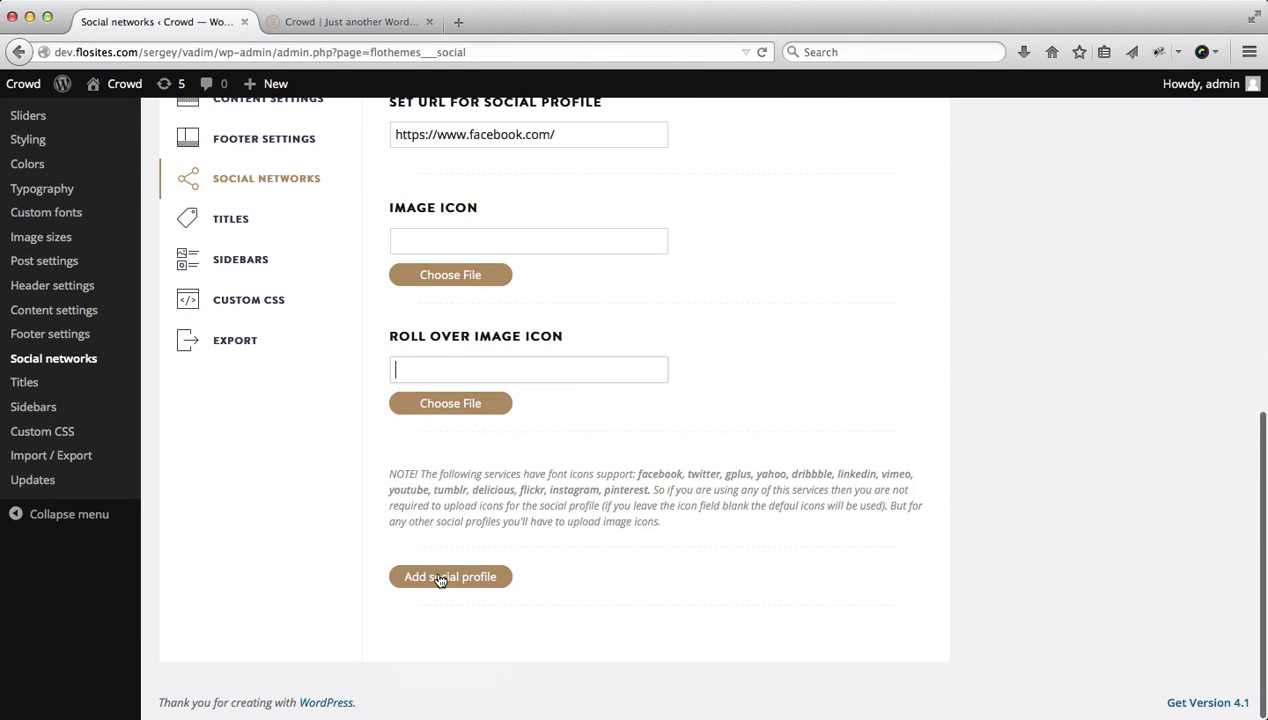
left_click(441, 577)
scroll(615, 543, "up", 6)
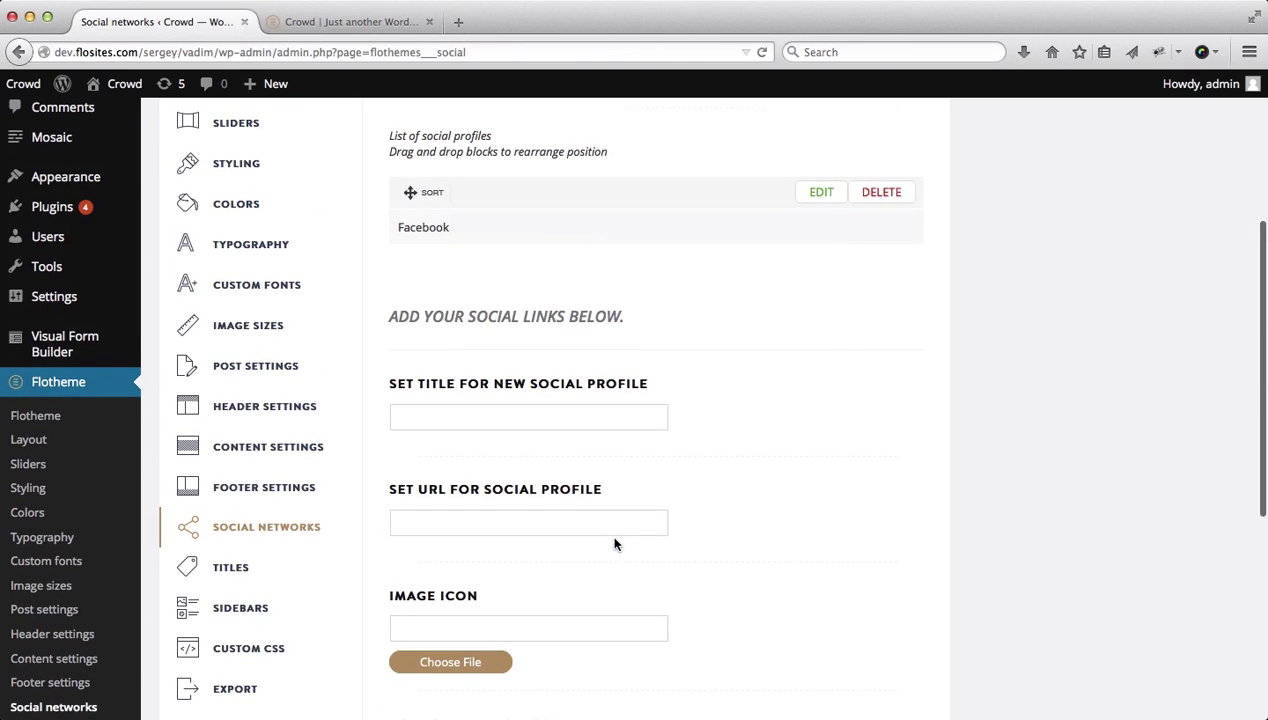
- Add a Twitter social profile with its pasted link address
left_click(410, 415)
type("W")
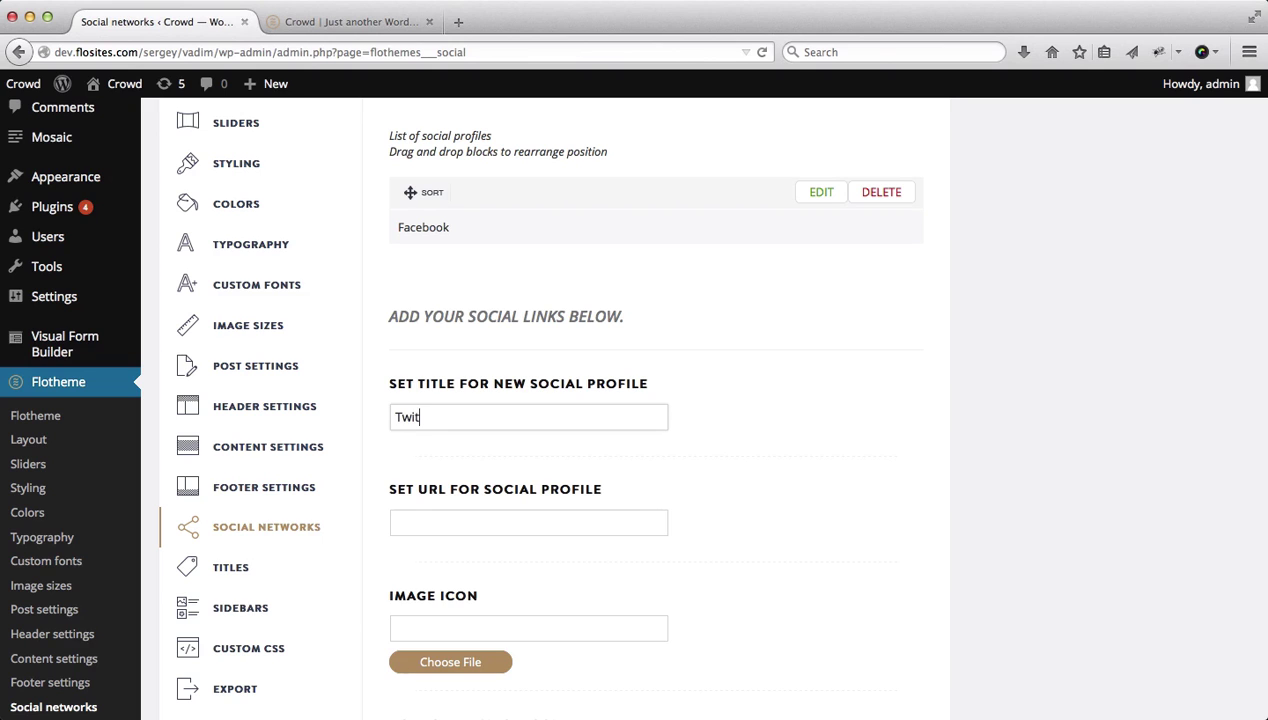
left_click(439, 521)
key("super+v")
scroll(766, 481, "down", 6)
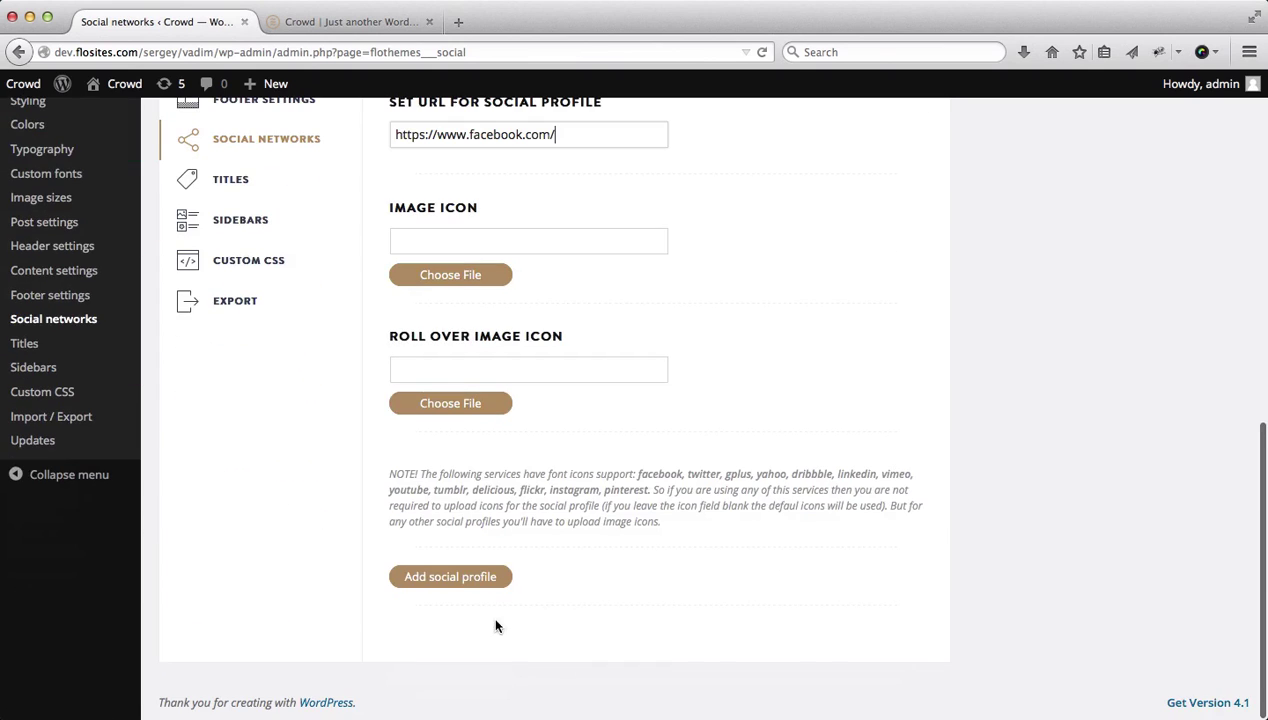
left_click(450, 577)
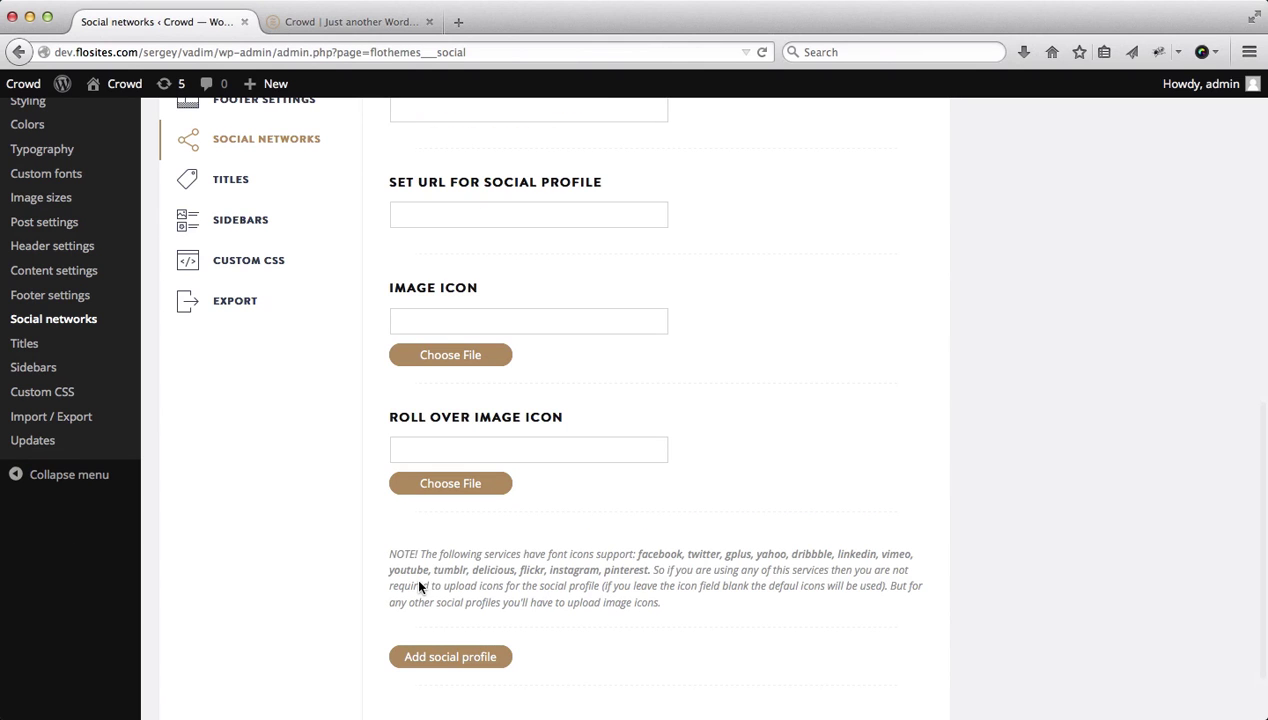
scroll(751, 520, "up", 3)
scroll(739, 509, "up", 2)
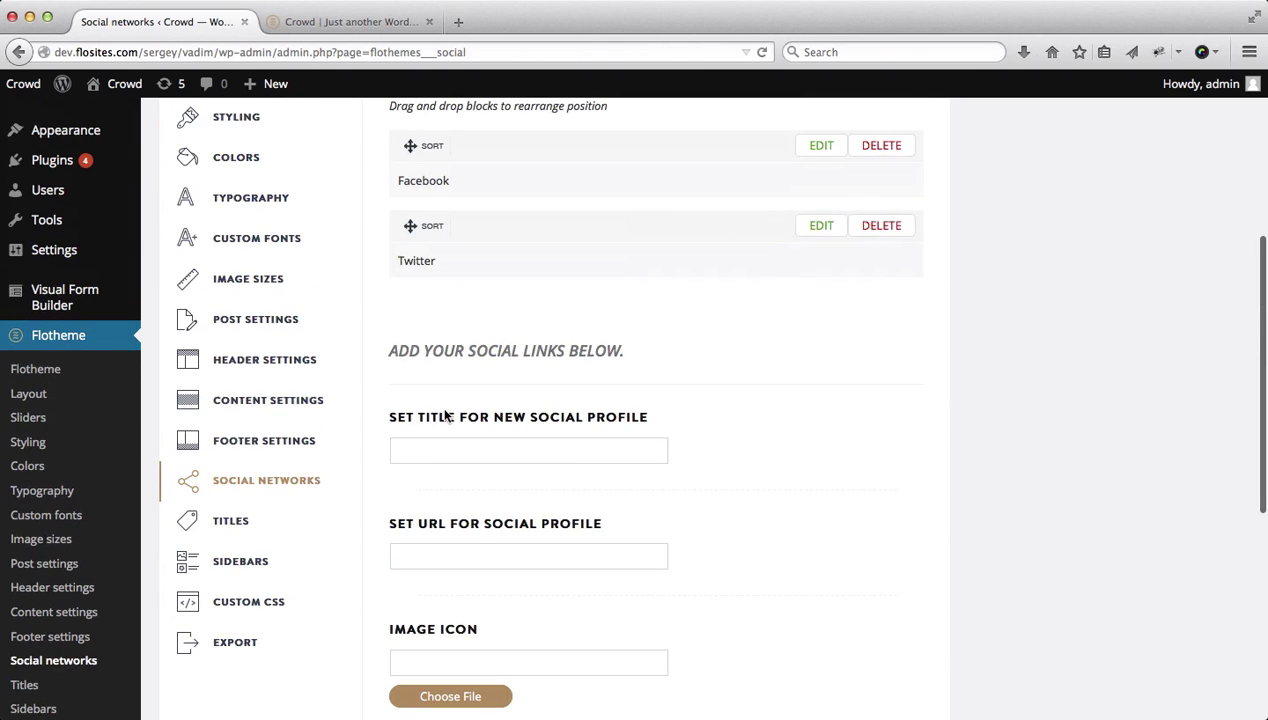
- Add an Instagram social profile with its pasted link, then review the three-profile list
left_click(408, 454)
type("Instagram")
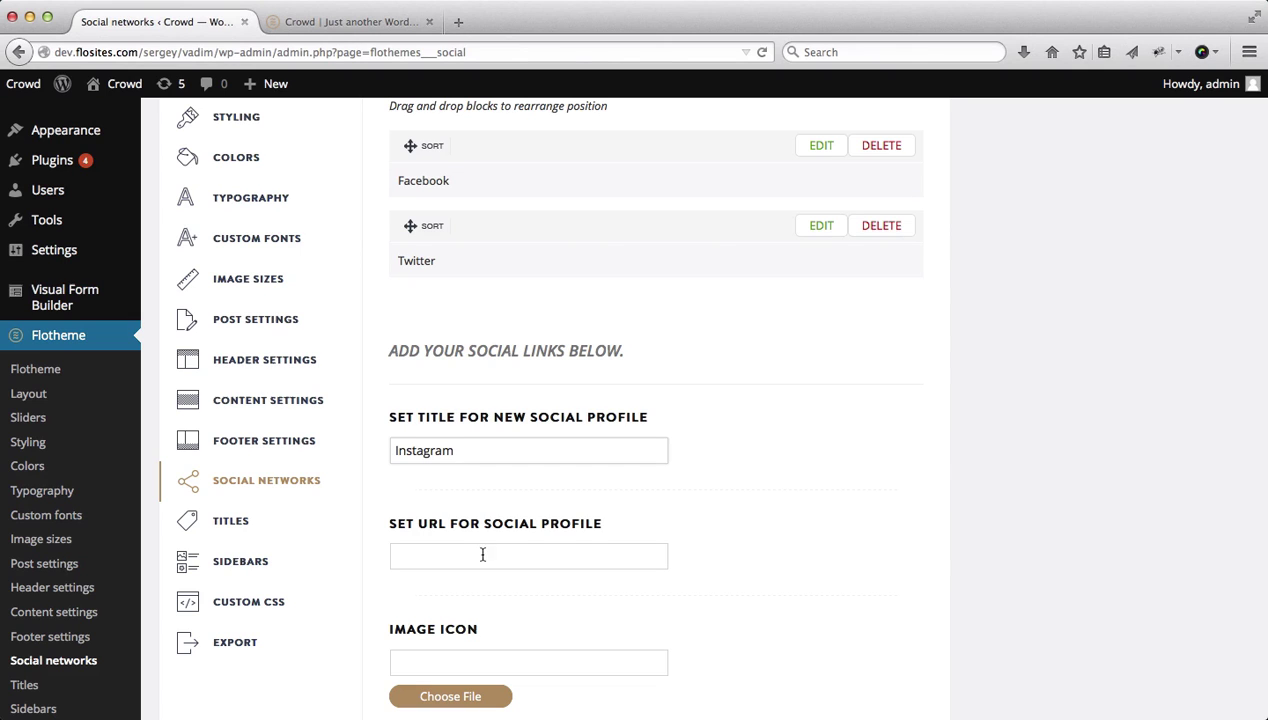
left_click(482, 554)
type("https://www.facebook.com/")
scroll(797, 438, "down", 5)
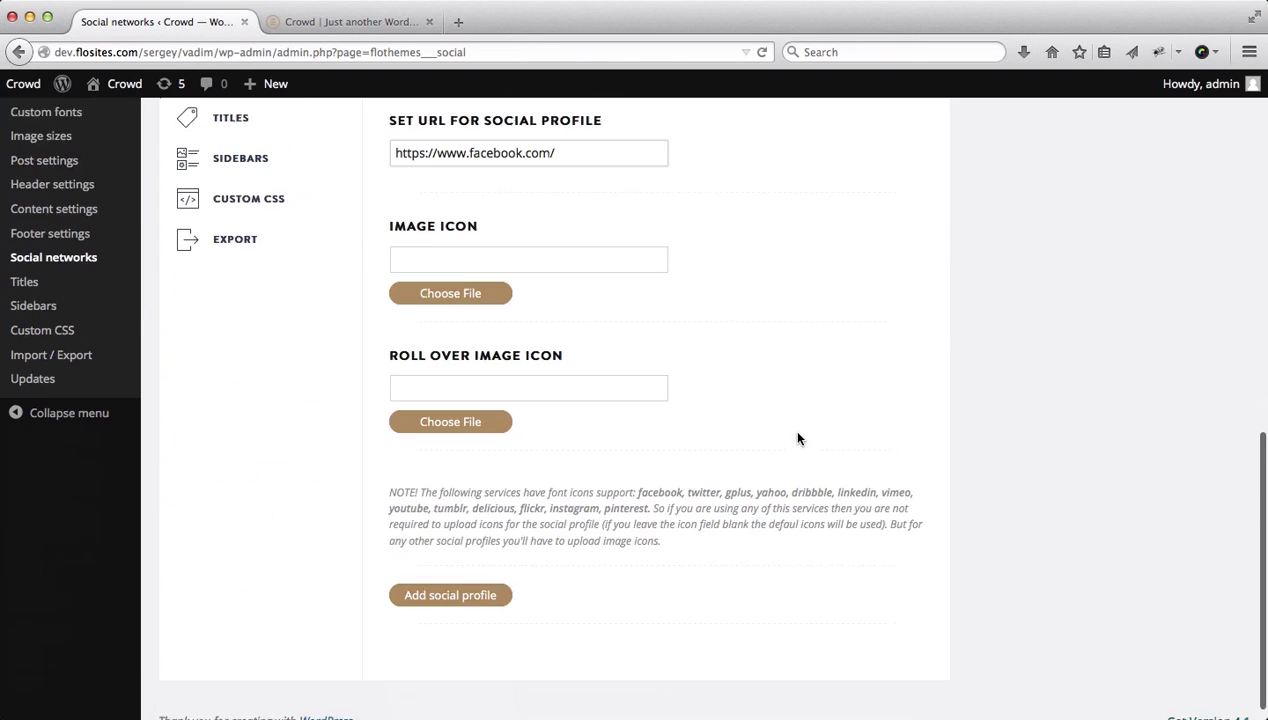
scroll(797, 438, "down", 1)
left_click(440, 582)
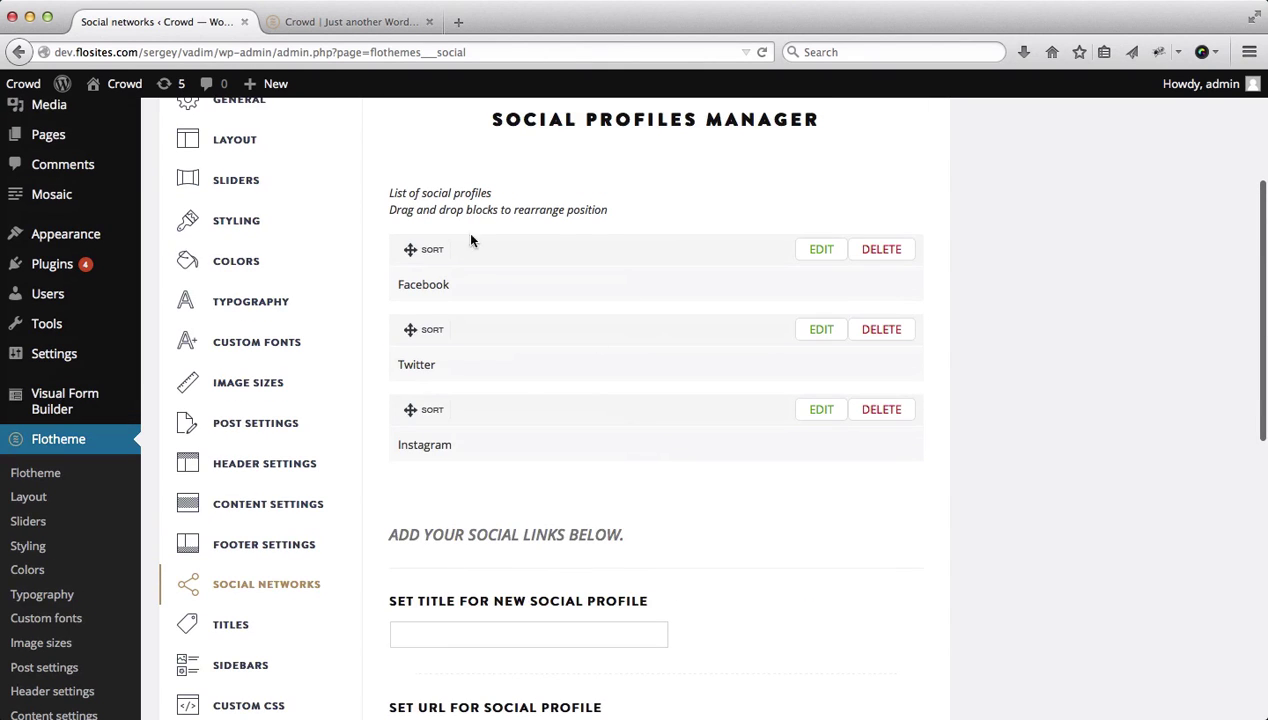
scroll(522, 397, "down", 5)
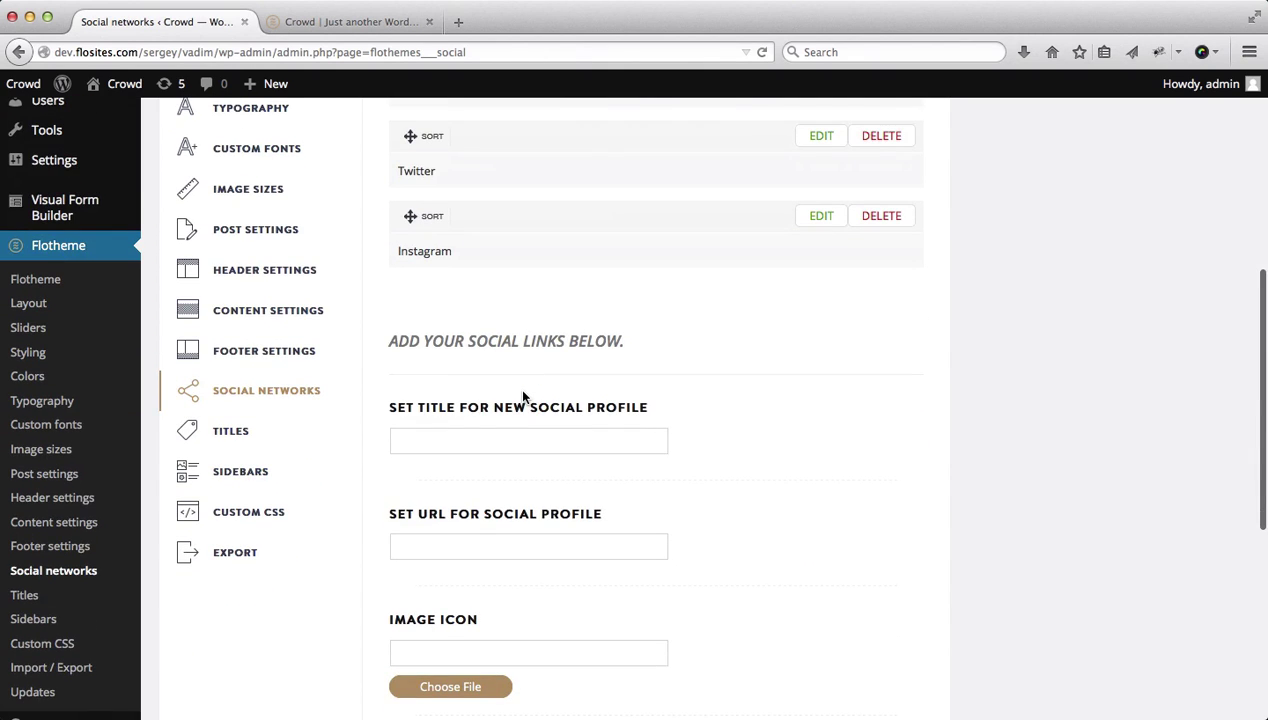
scroll(521, 395, "down", 2)
scroll(410, 386, "up", 3)
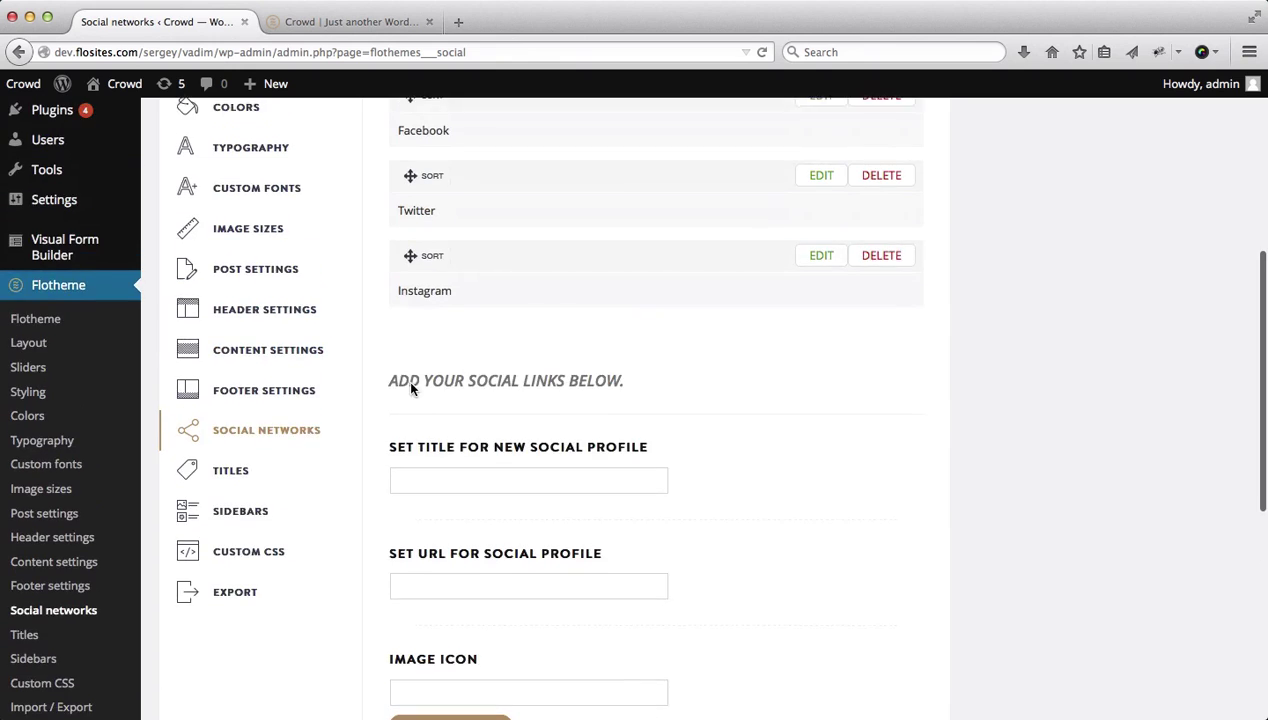
scroll(410, 386, "up", 2)
scroll(307, 370, "up", 2)
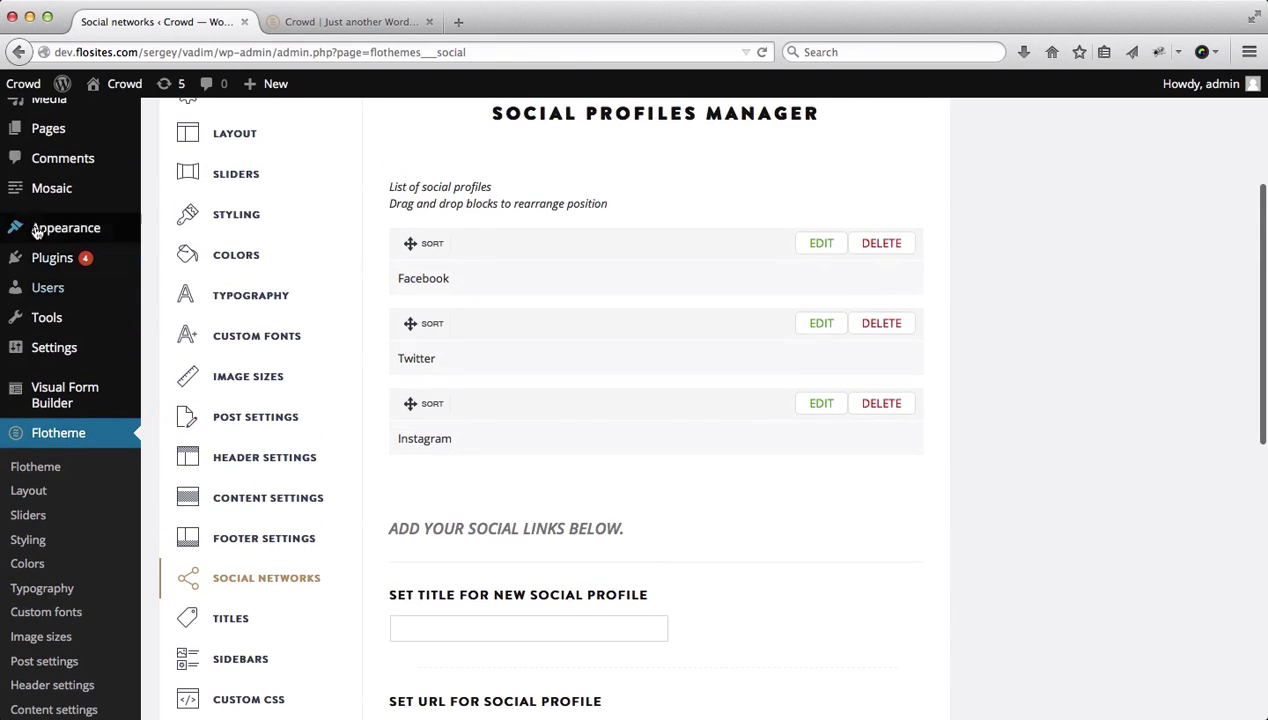
- Open Appearance > Widgets, glancing at the demo site for reference
mouse_move(38, 230)
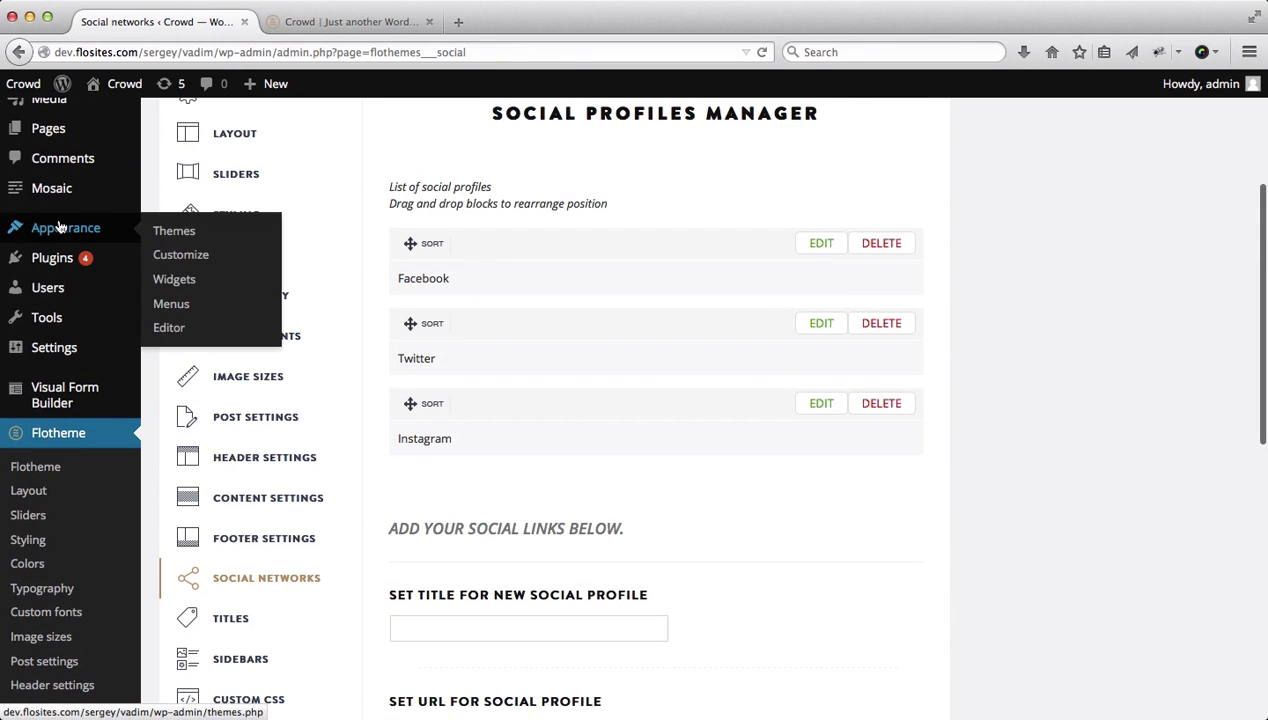
left_click(186, 282)
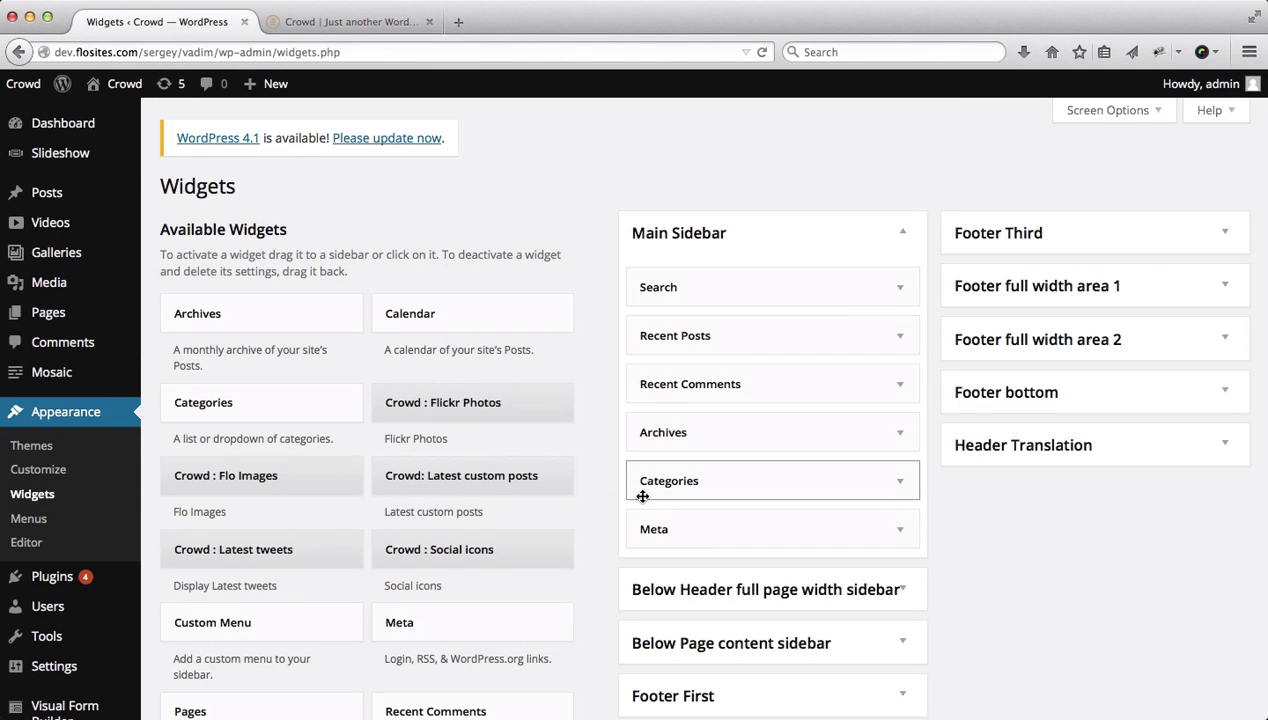
key("super+grave")
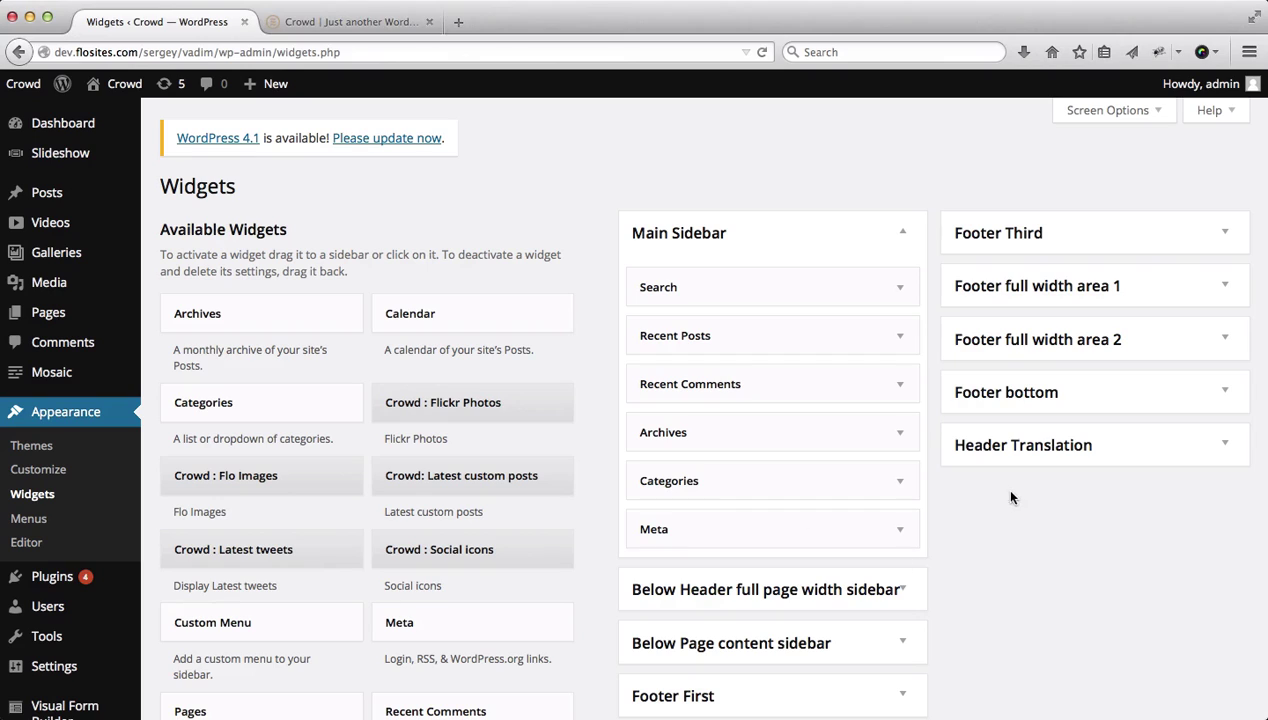
scroll(1012, 489, "down", 1)
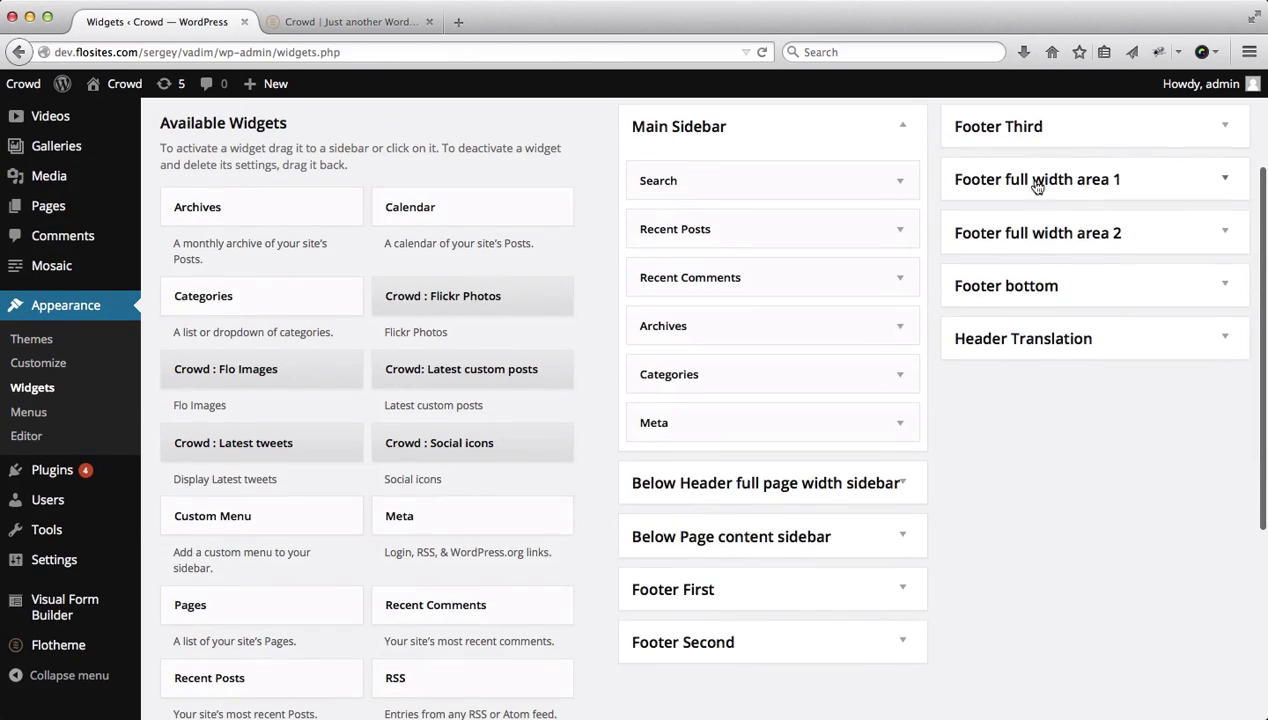
- Add a Crowd Social icons widget titled 'Follow Me here' to Footer Third and reload the live site
left_click(1223, 128)
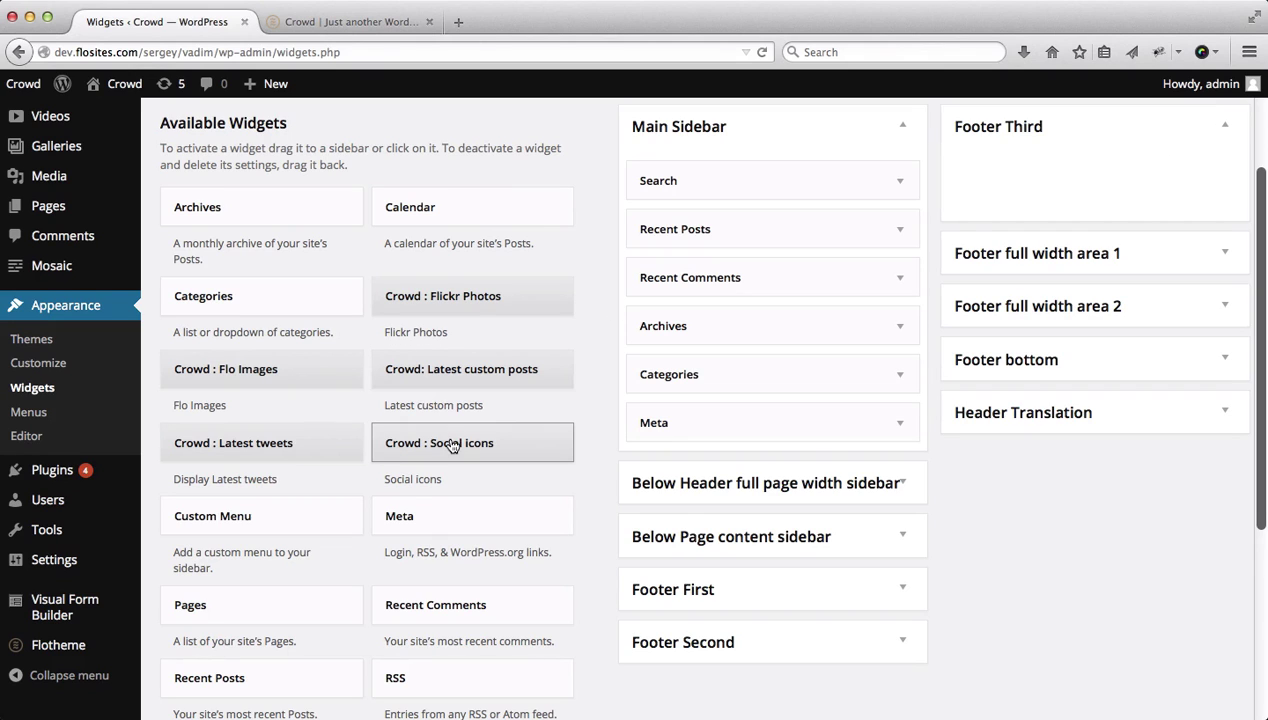
left_click_drag(410, 453, 1007, 193)
left_click(1047, 222)
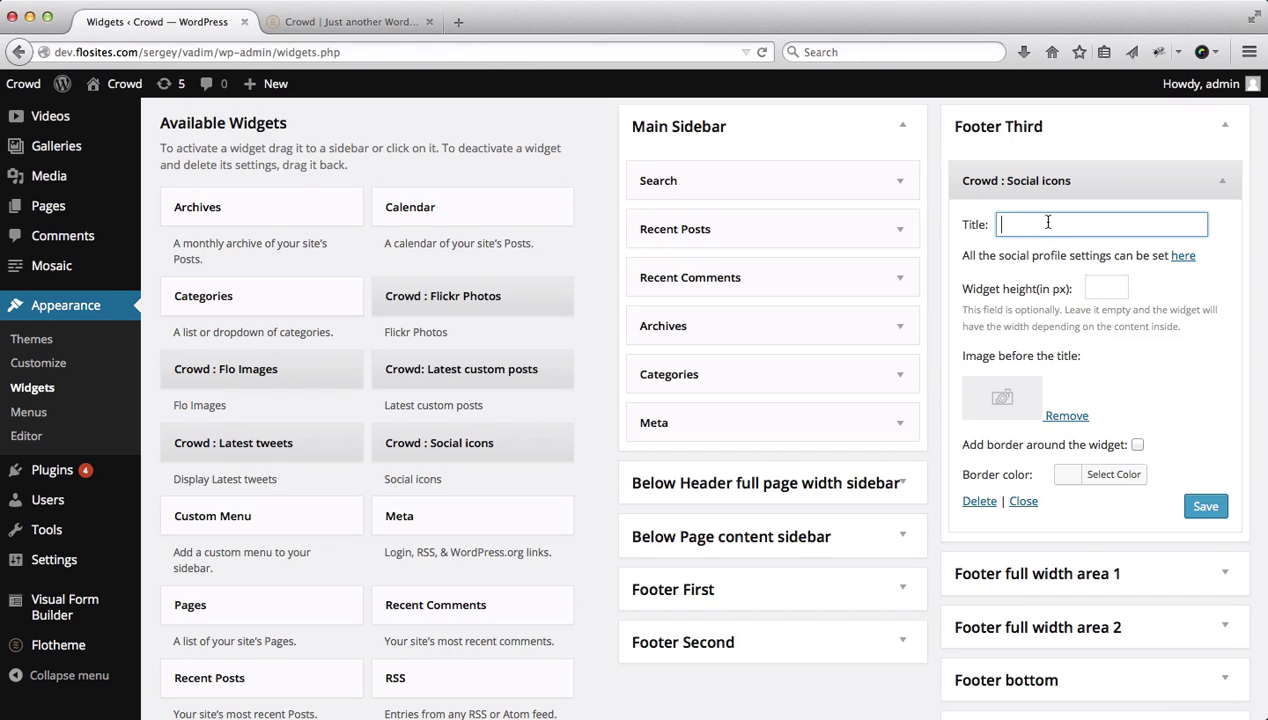
type("Follow Me here")
left_click(1206, 507)
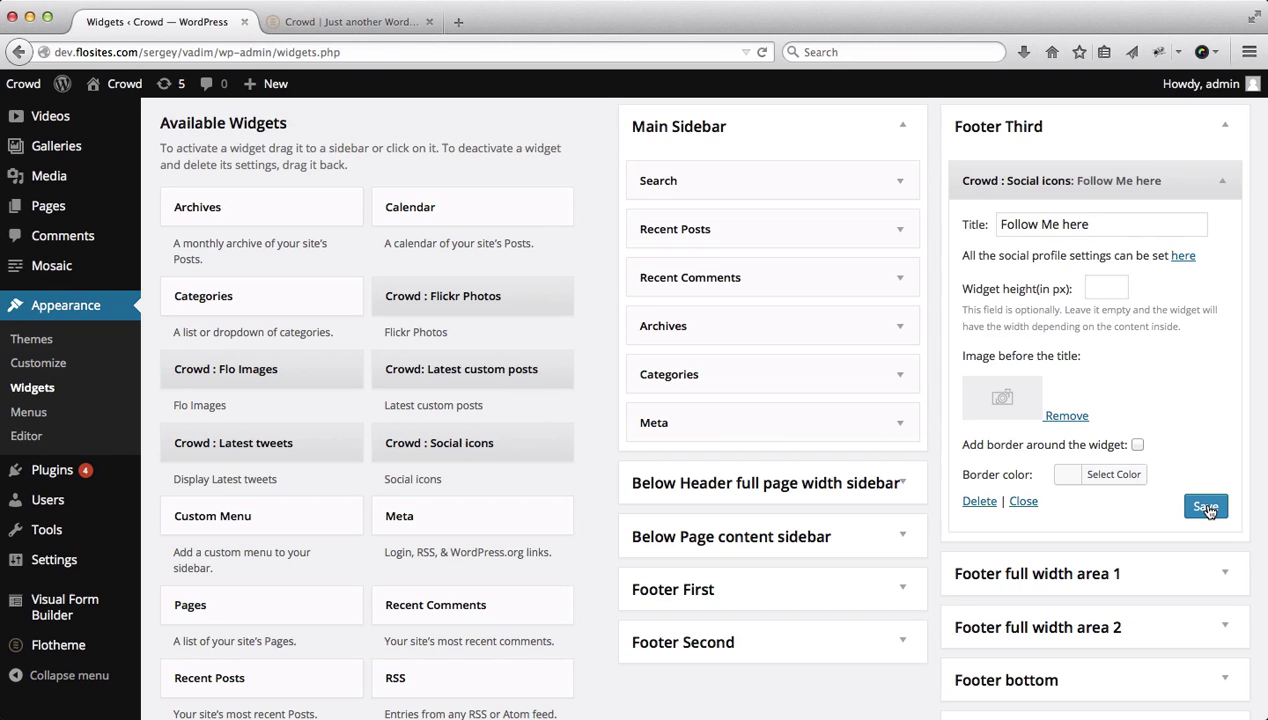
key("ctrl+Tab")
key("super+r")
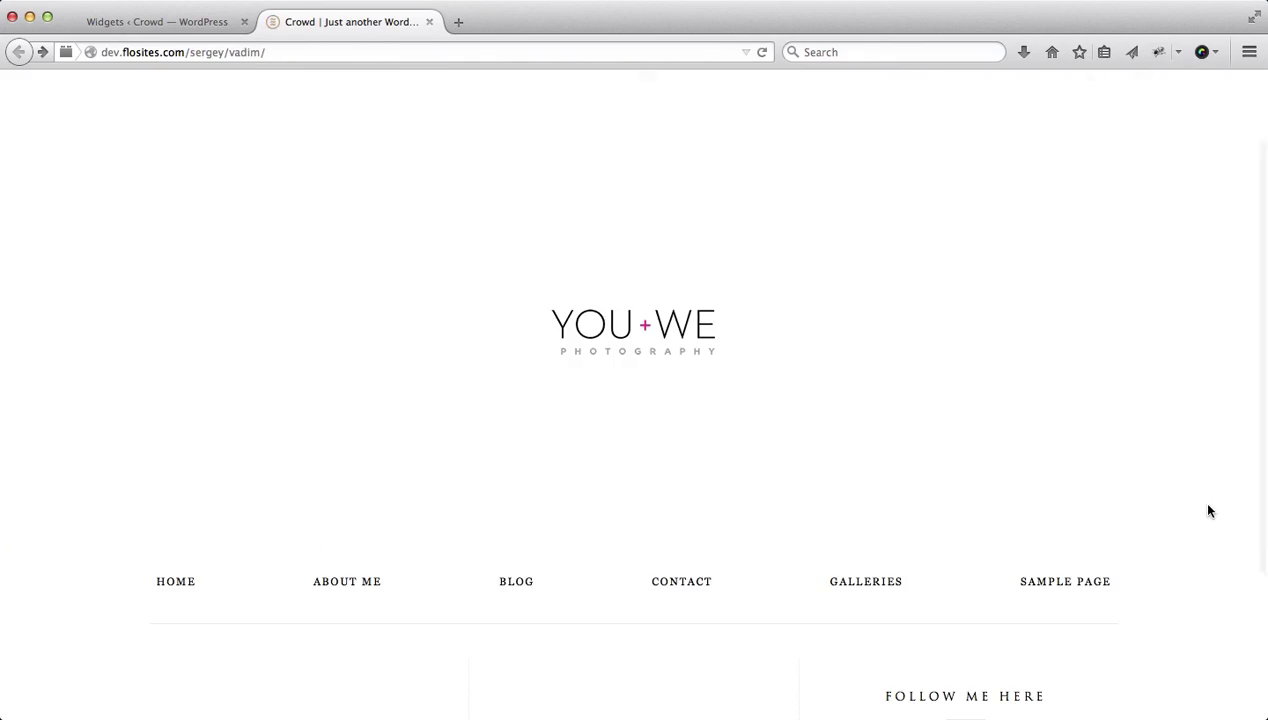
- Check the live footer's social icons, then expand Footer First on the Widgets page
scroll(1208, 511, "down", 4)
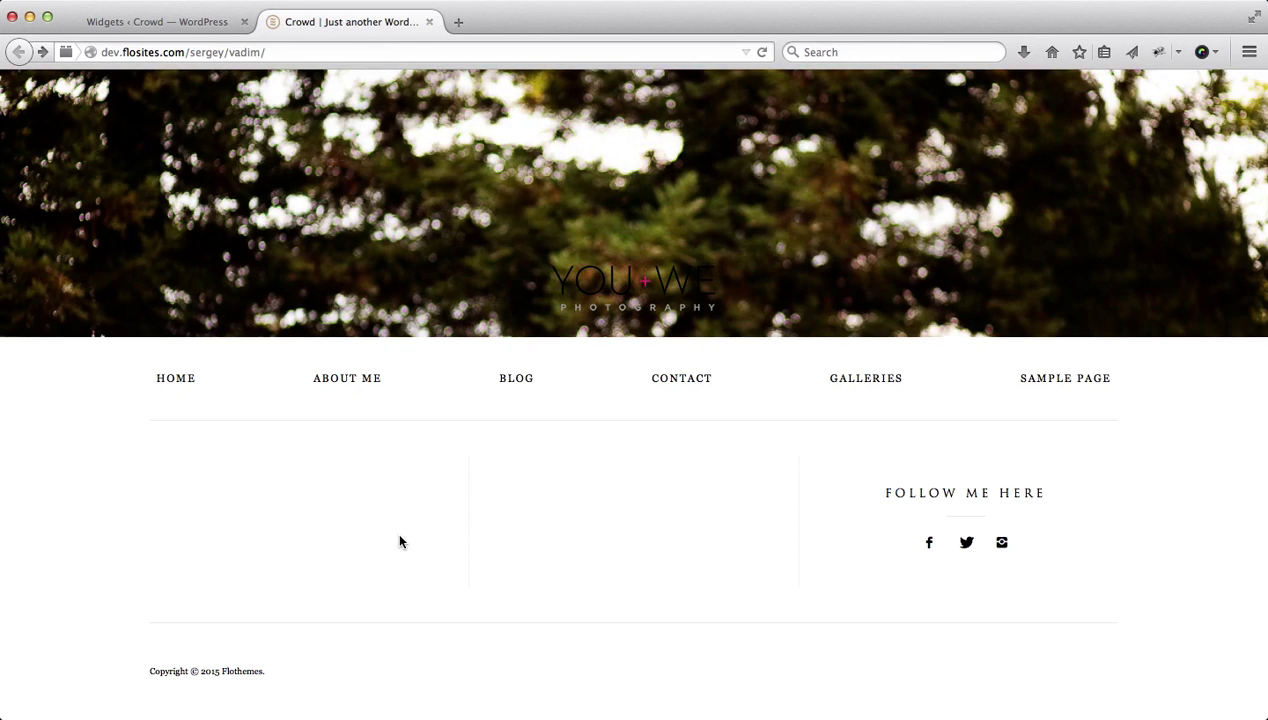
key("ctrl+shift+Tab")
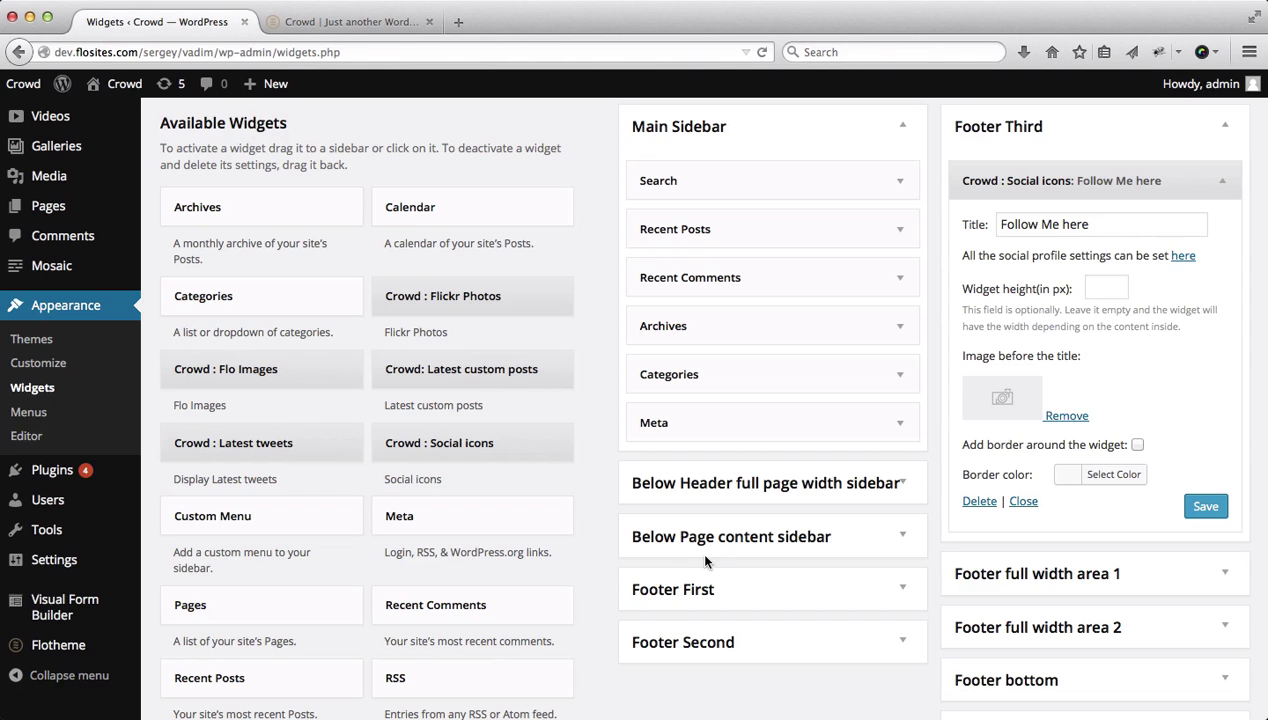
left_click(901, 589)
scroll(665, 507, "down", 5)
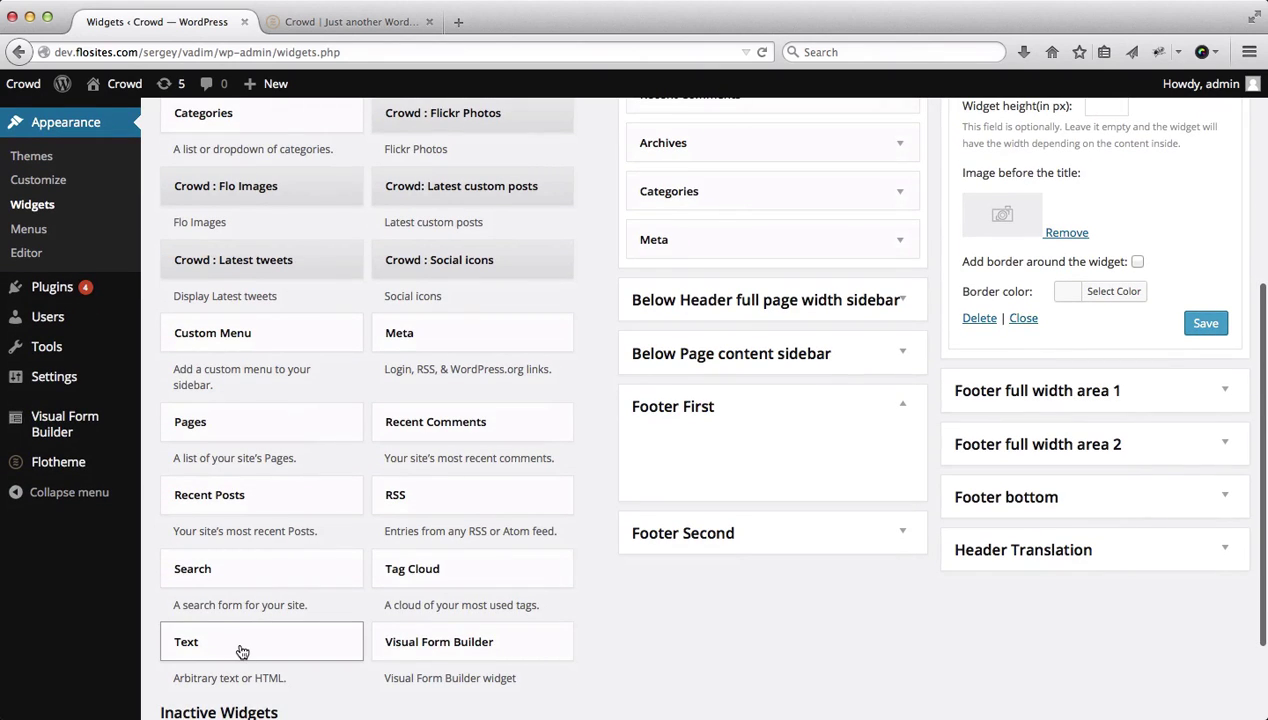
- Add a Text widget titled 'Title' with body 'Investment & Details' to Footer First and save it
left_click_drag(242, 651, 713, 447)
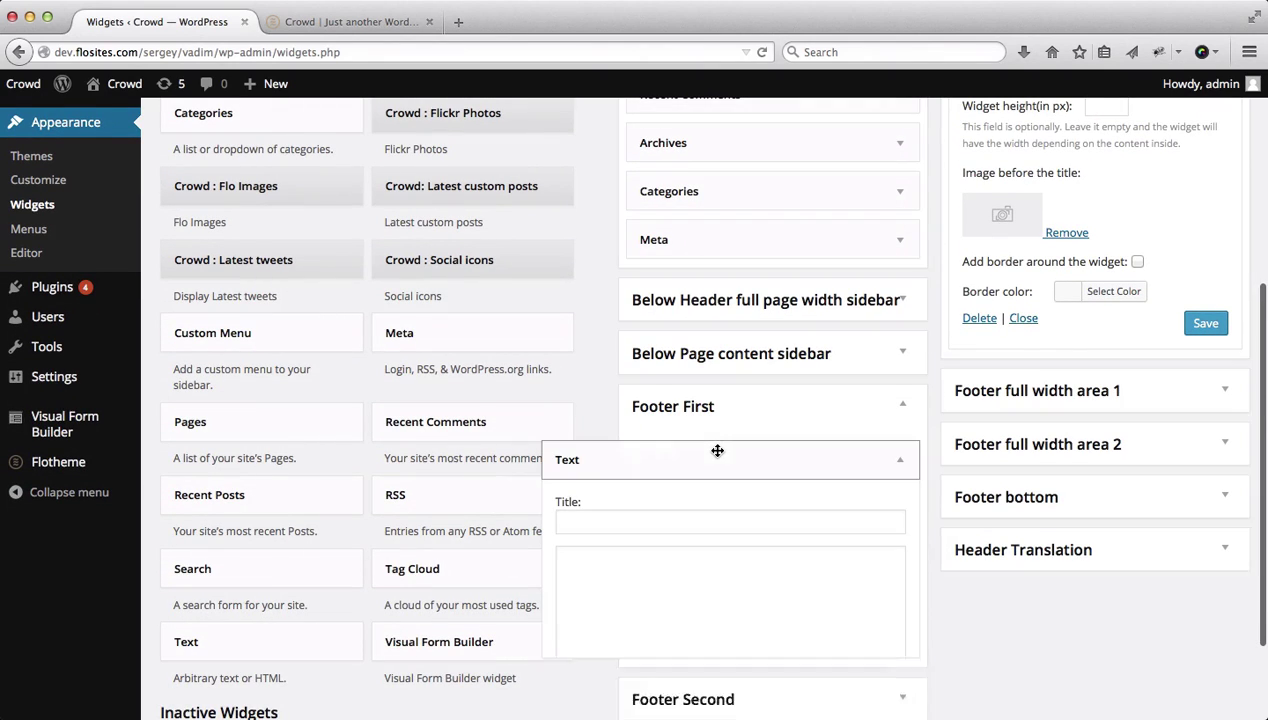
left_click(612, 528)
type("Title")
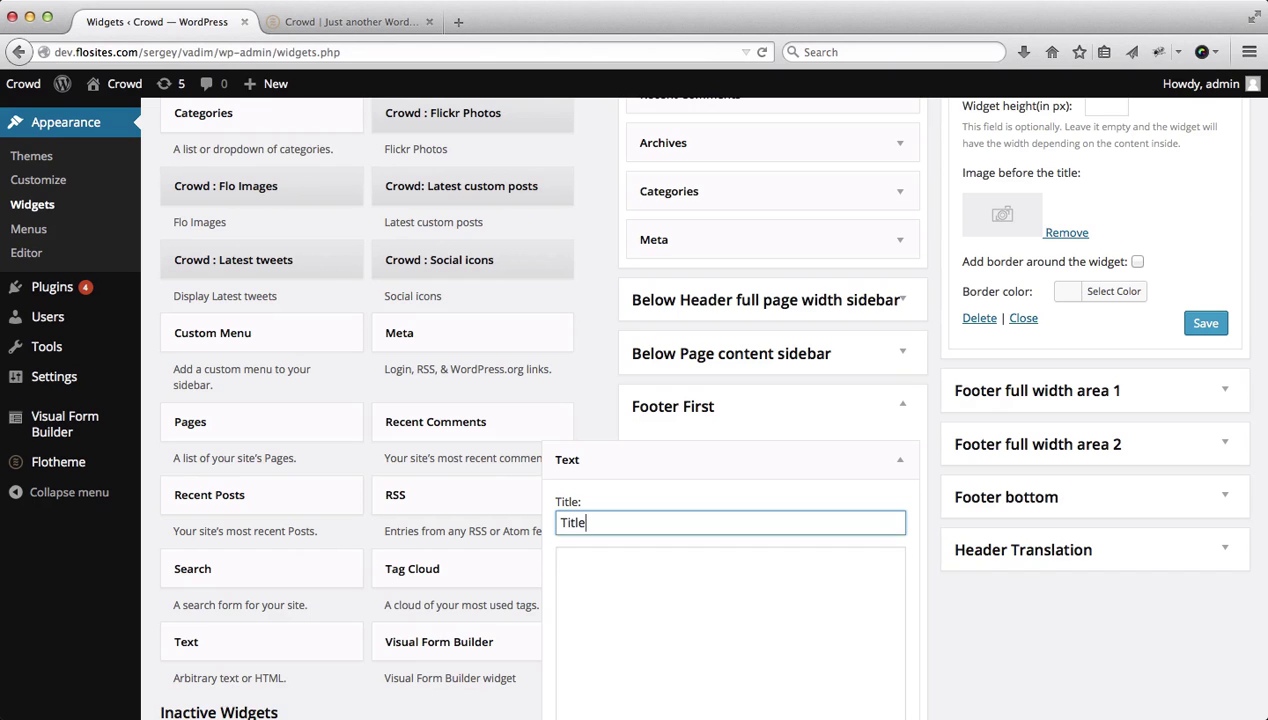
key("Tab")
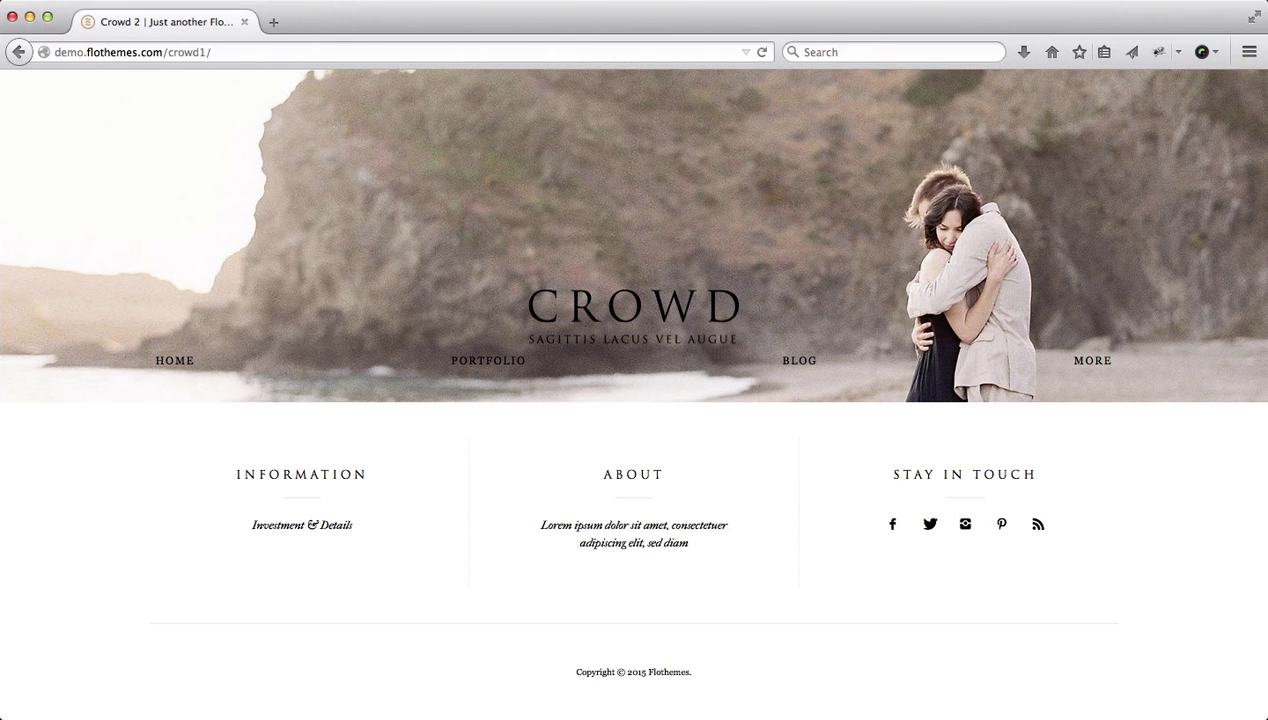
triple_click(313, 530)
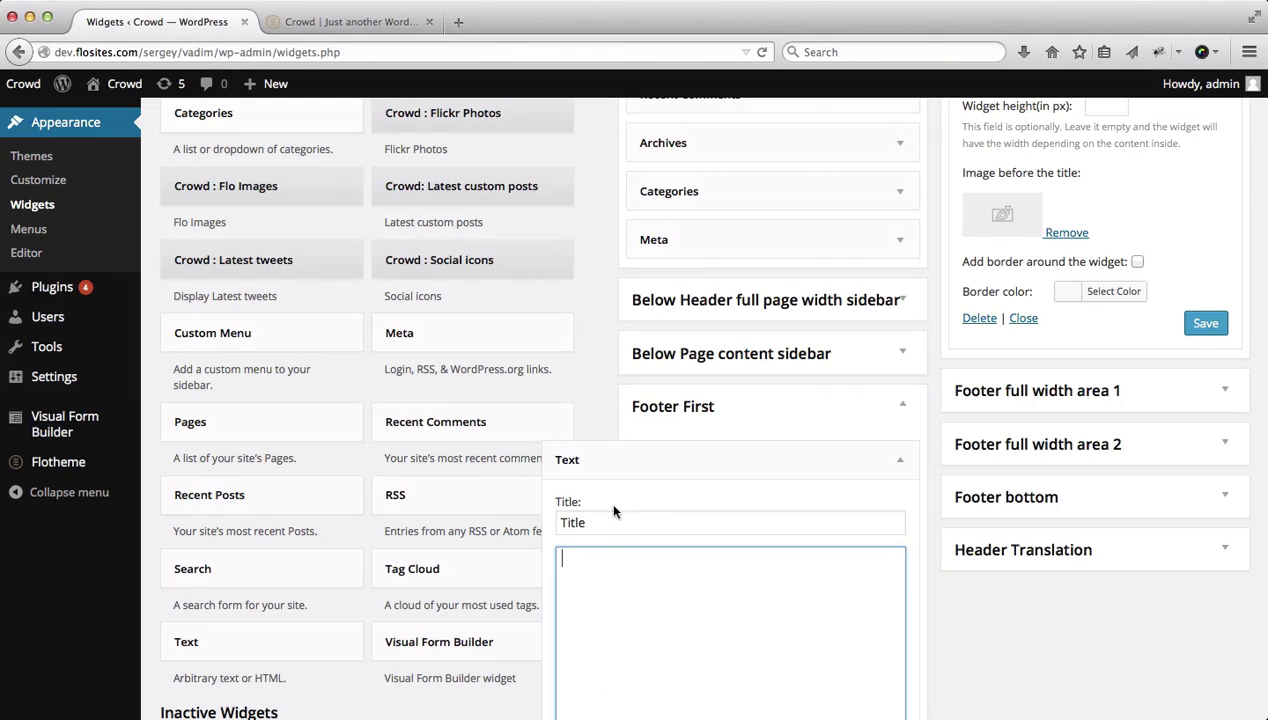
type("Investment & Details")
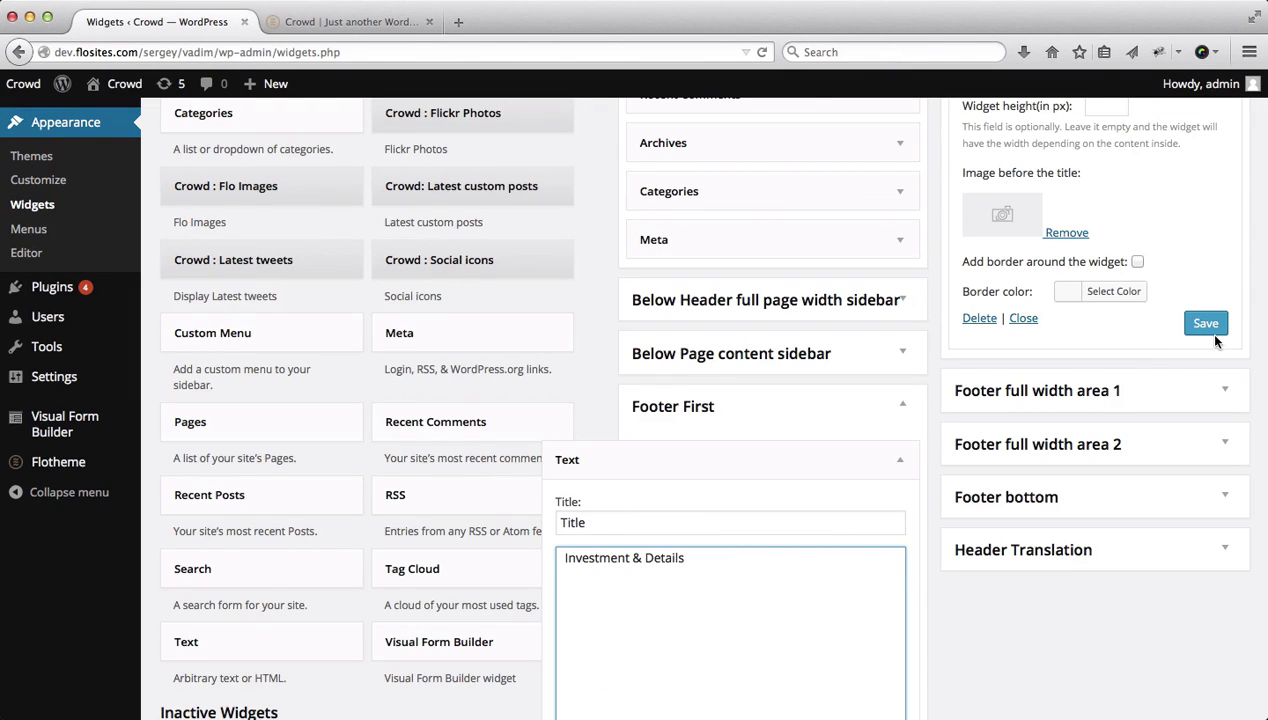
scroll(790, 545, "down", 4)
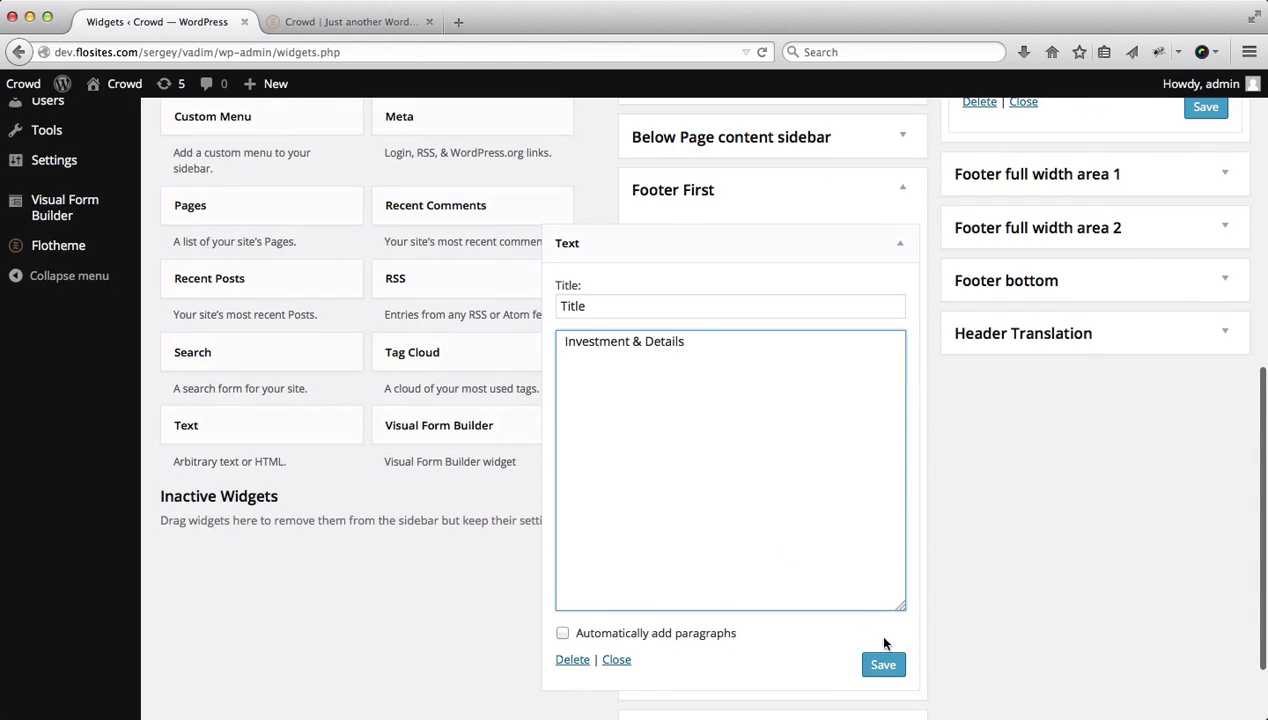
left_click(884, 664)
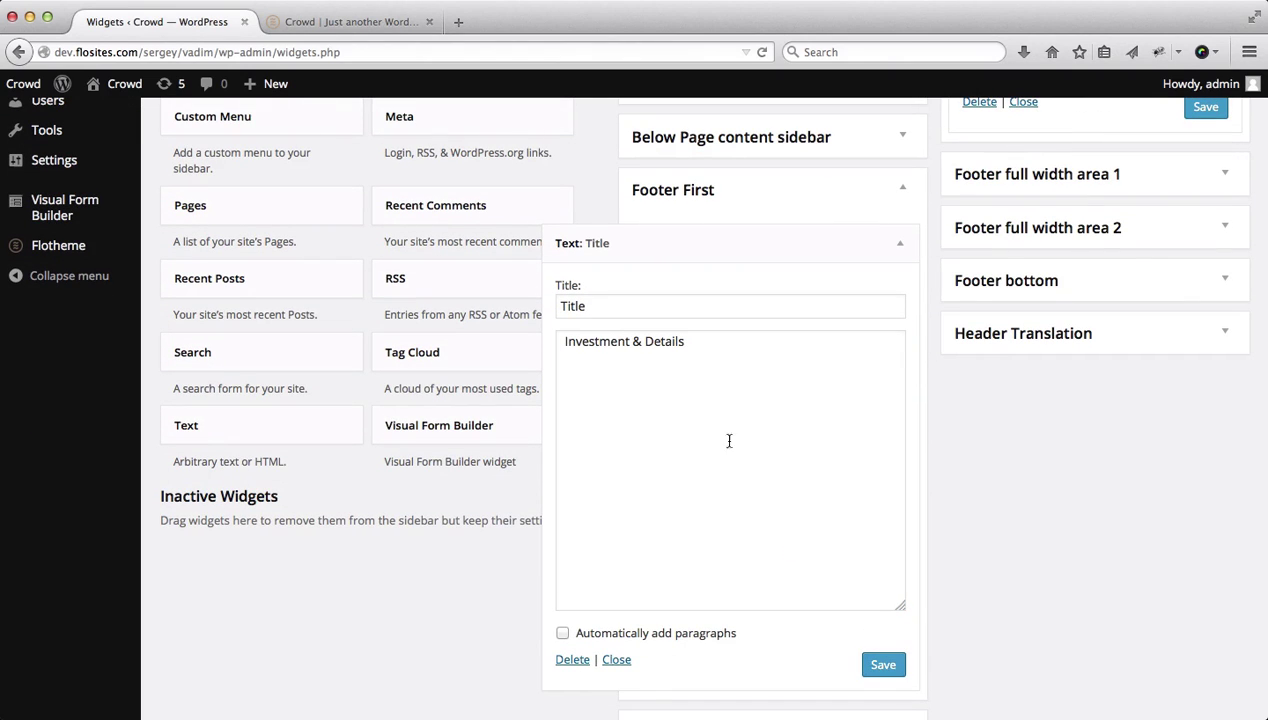
left_click(899, 245)
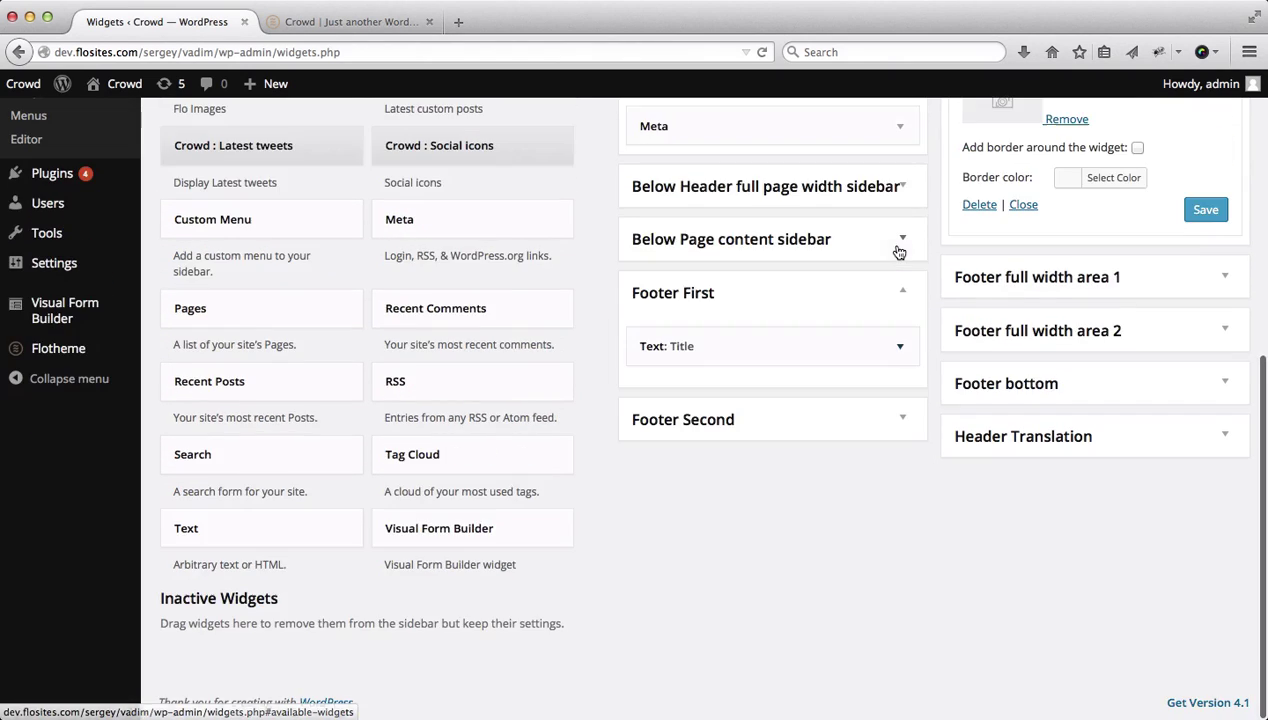
- Add a Text widget to Footer Second and copy the About lorem paragraph from the demo site
left_click(900, 419)
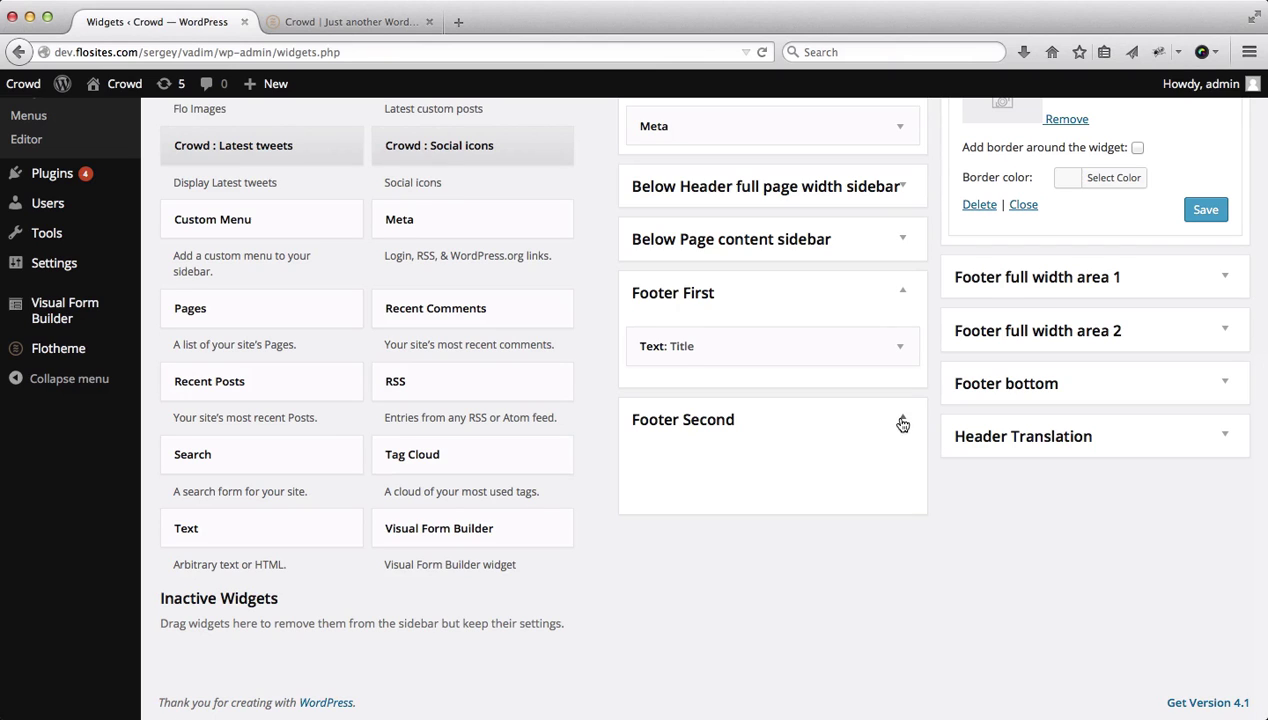
left_click_drag(241, 529, 727, 479)
left_click(608, 533)
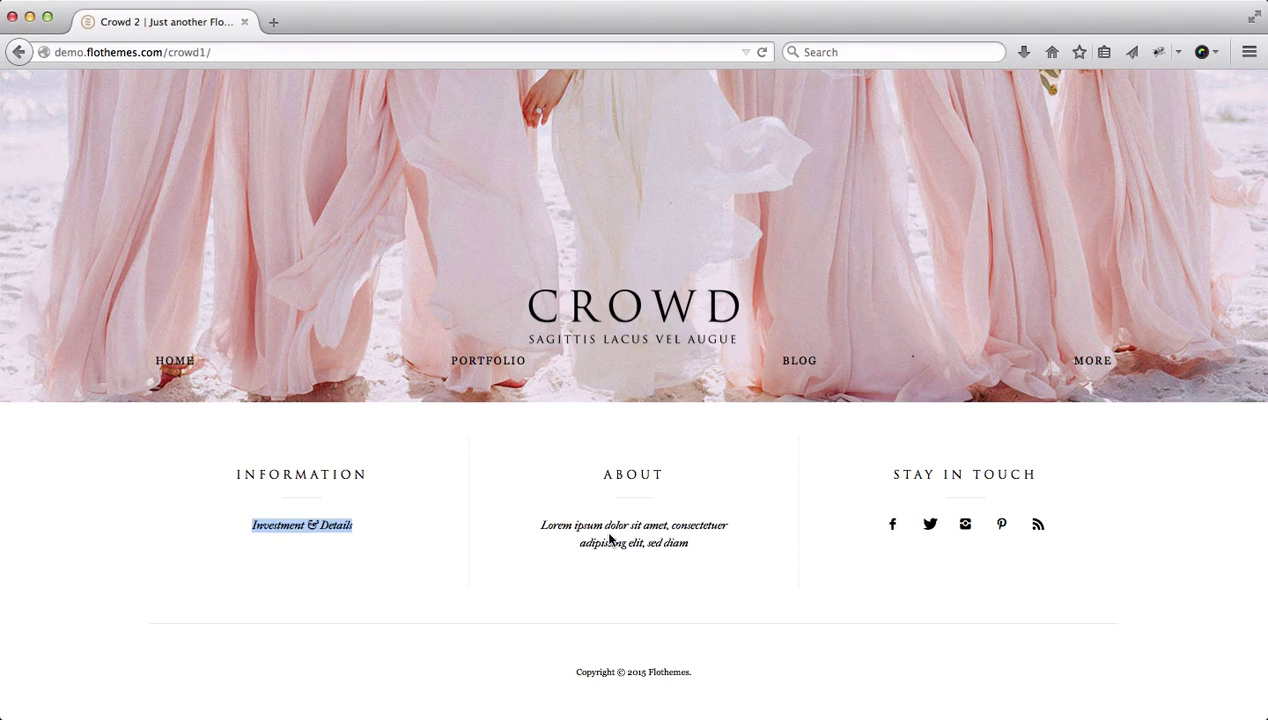
double_click(636, 476)
triple_click(635, 538)
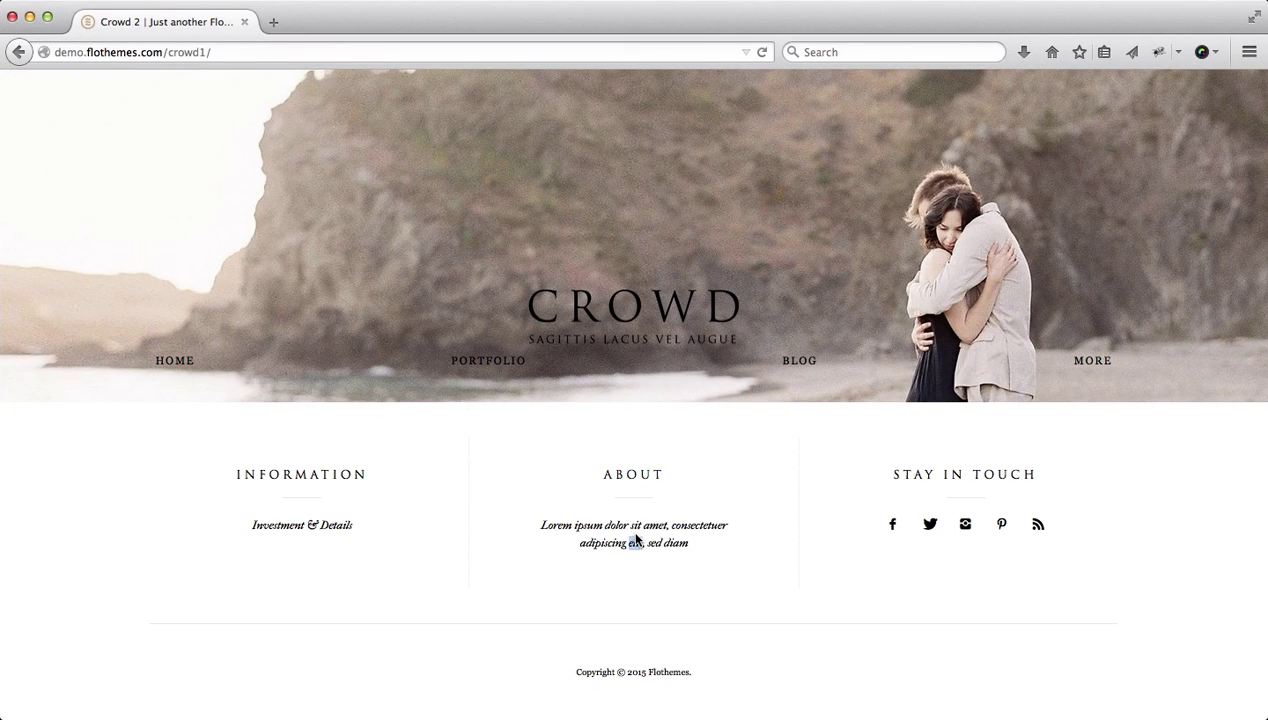
left_click(705, 541)
left_click_drag(705, 545, 537, 529)
key("super+c")
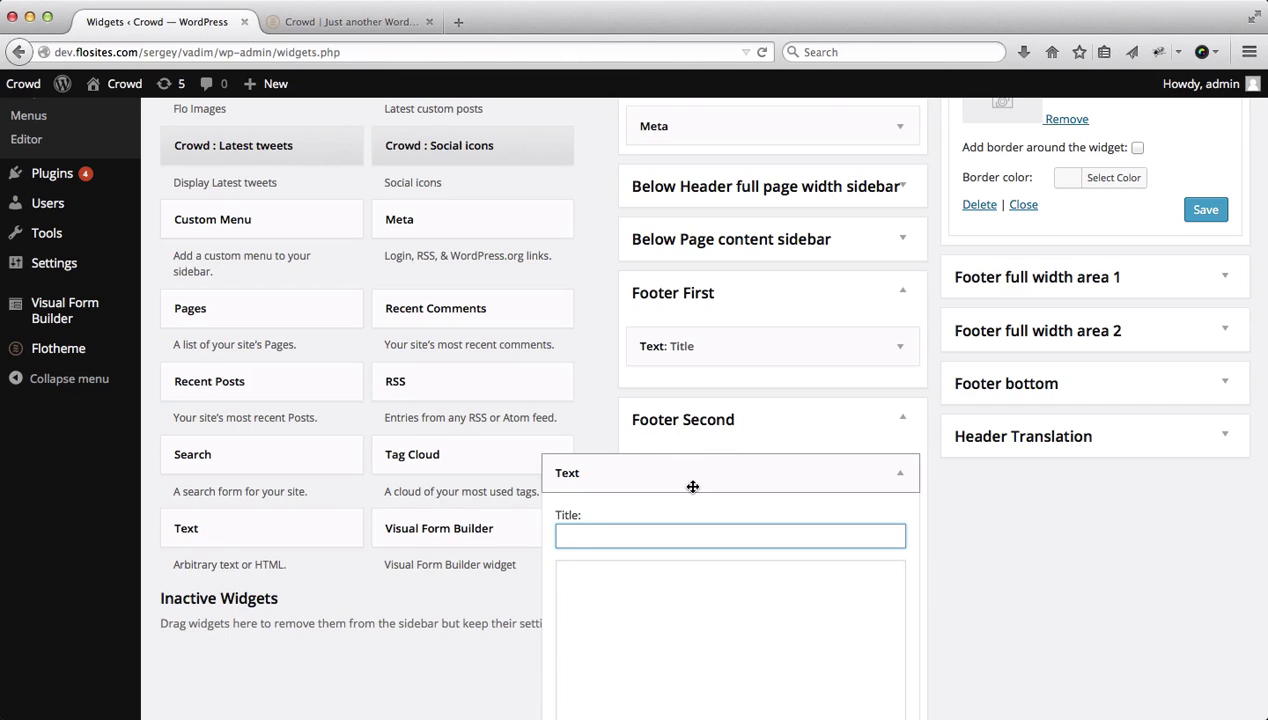
- Title the widget 'About', paste the lorem ipsum paragraph as its content, and save it
type("About")
key("Tab")
key("super+v")
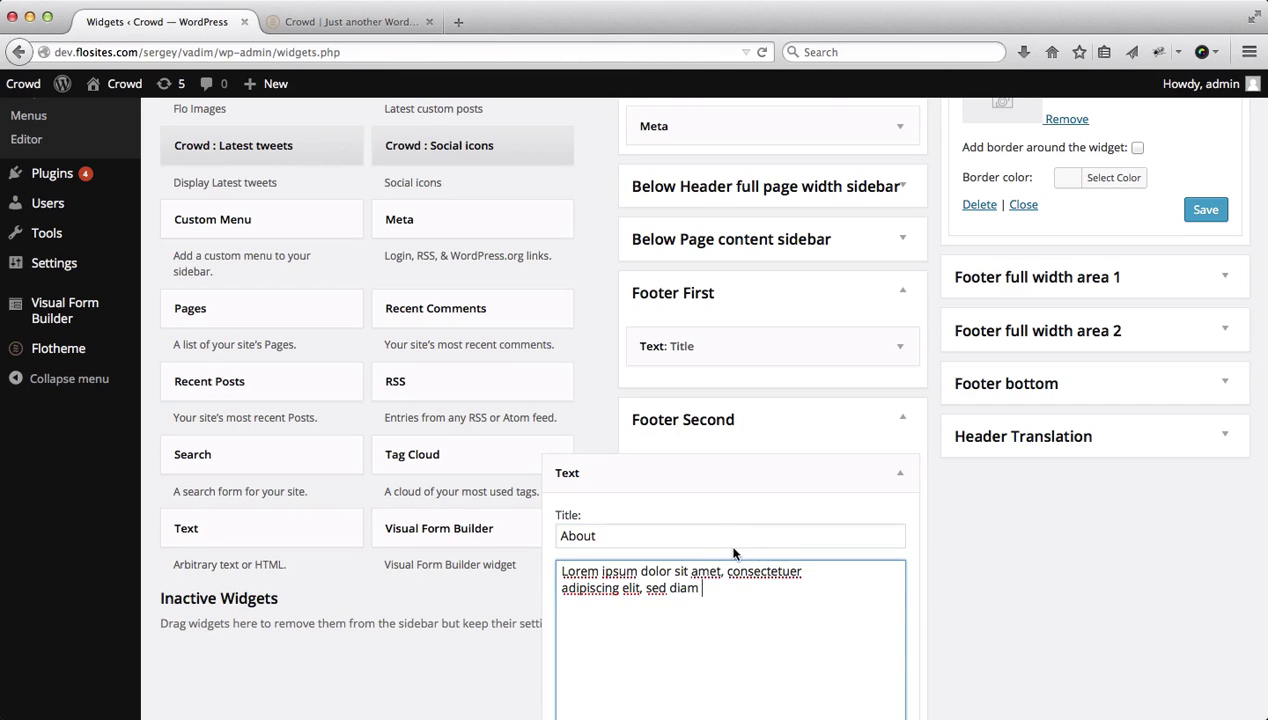
scroll(1000, 580, "down", 5)
left_click(882, 630)
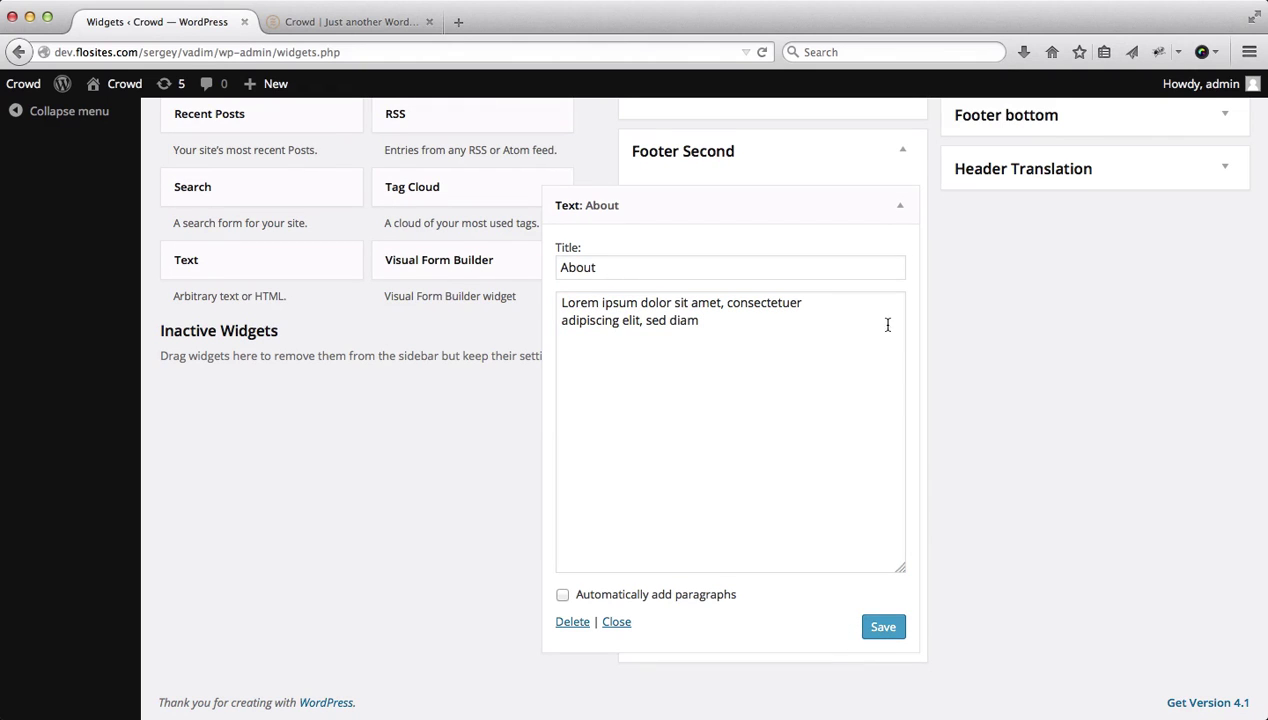
left_click(902, 205)
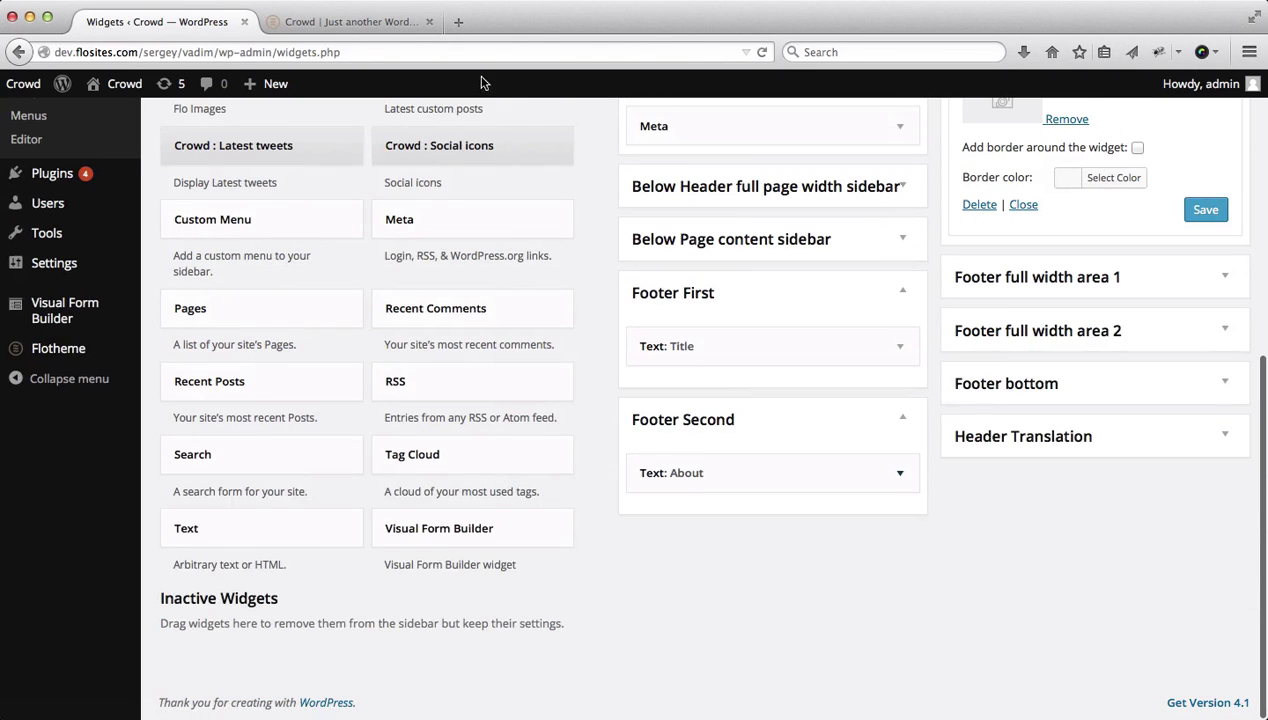
left_click(370, 22)
key("super+r")
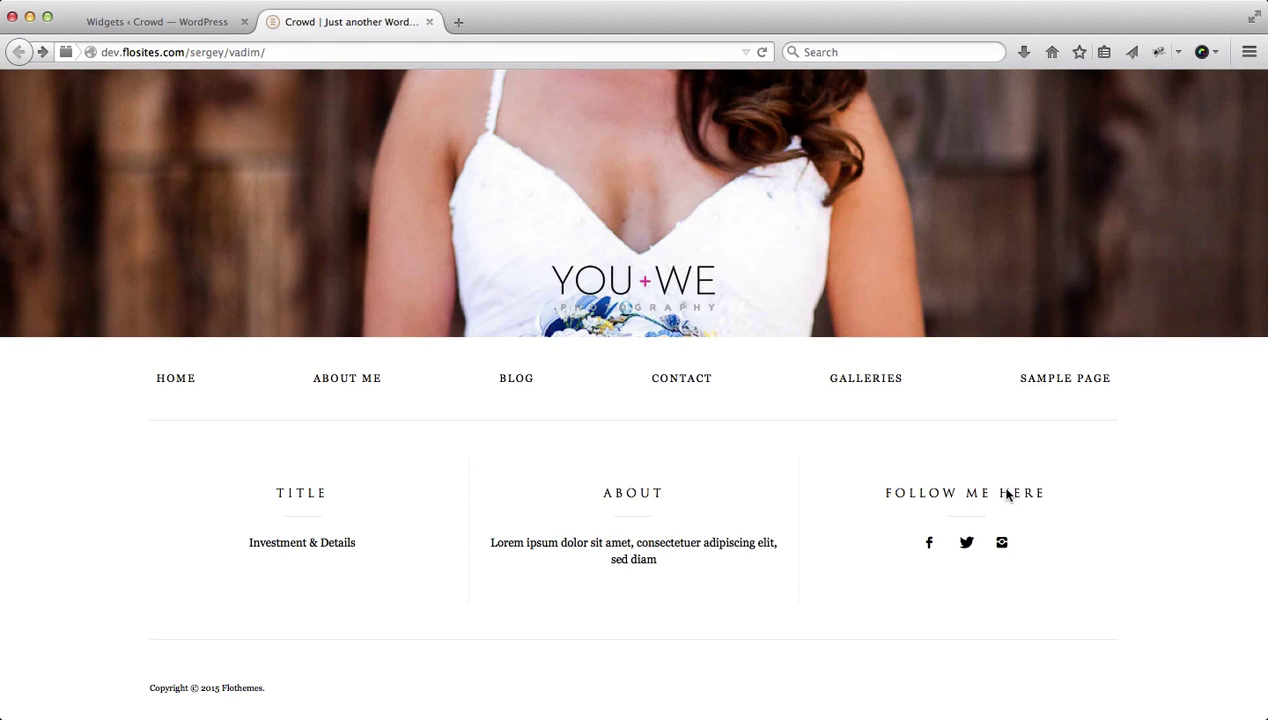
scroll(804, 538, "up", 5)
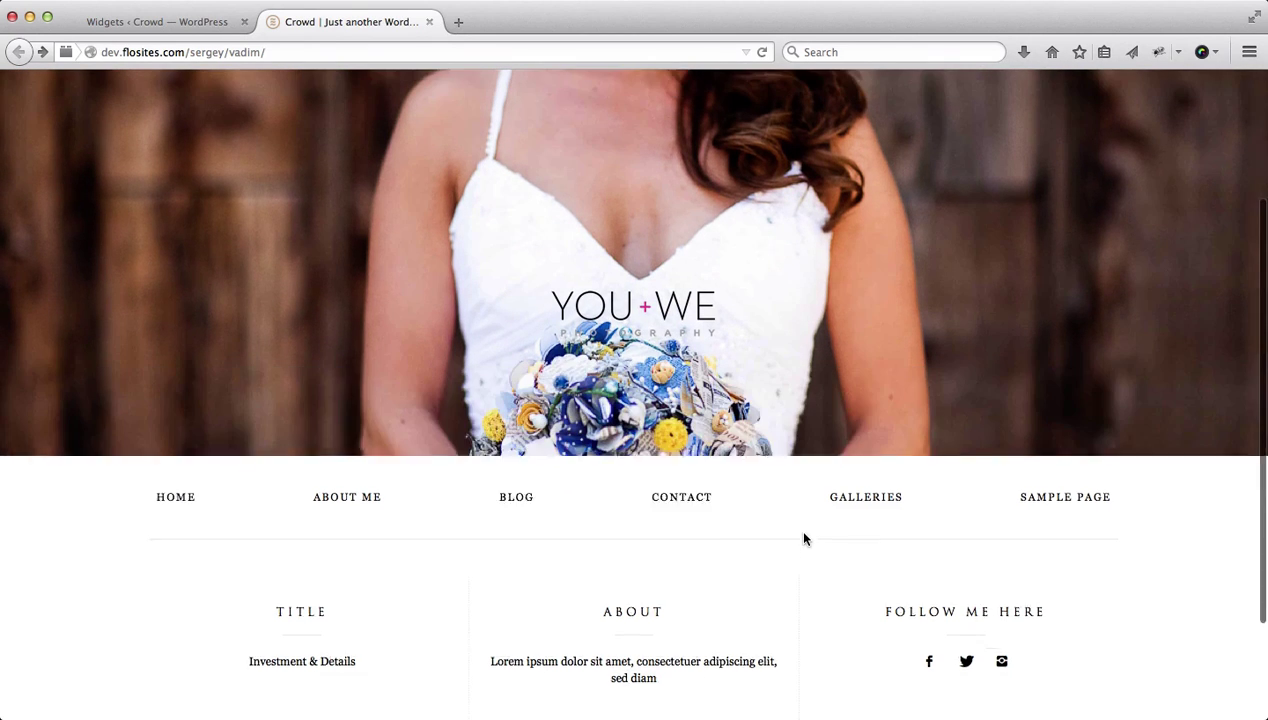
scroll(804, 538, "down", 1)
scroll(804, 538, "up", 1)
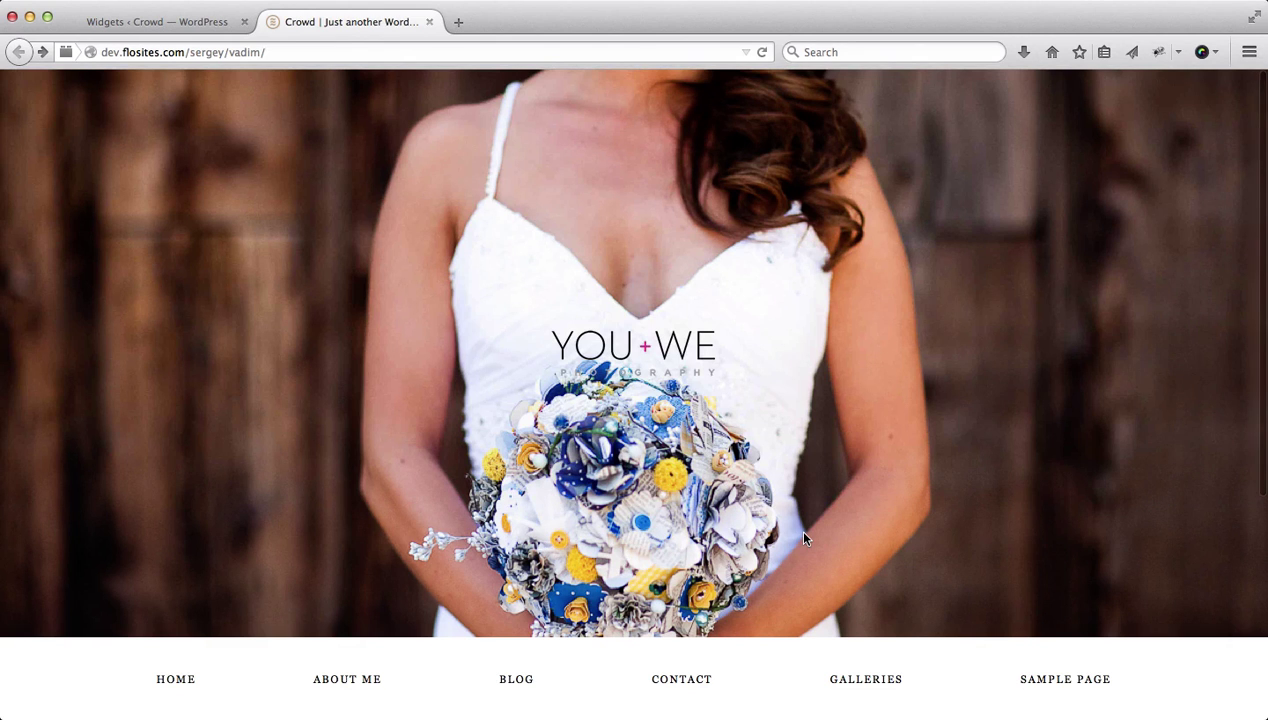
key("super+grave")
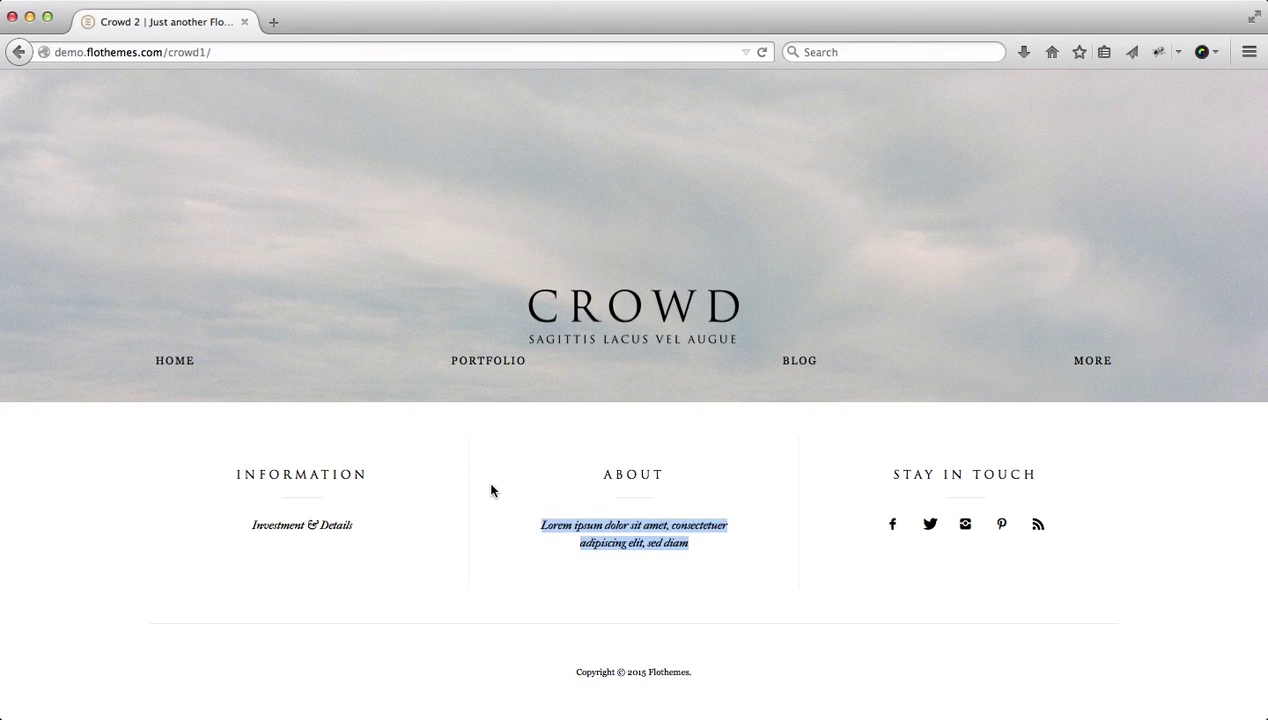
scroll(490, 487, "up", 5)
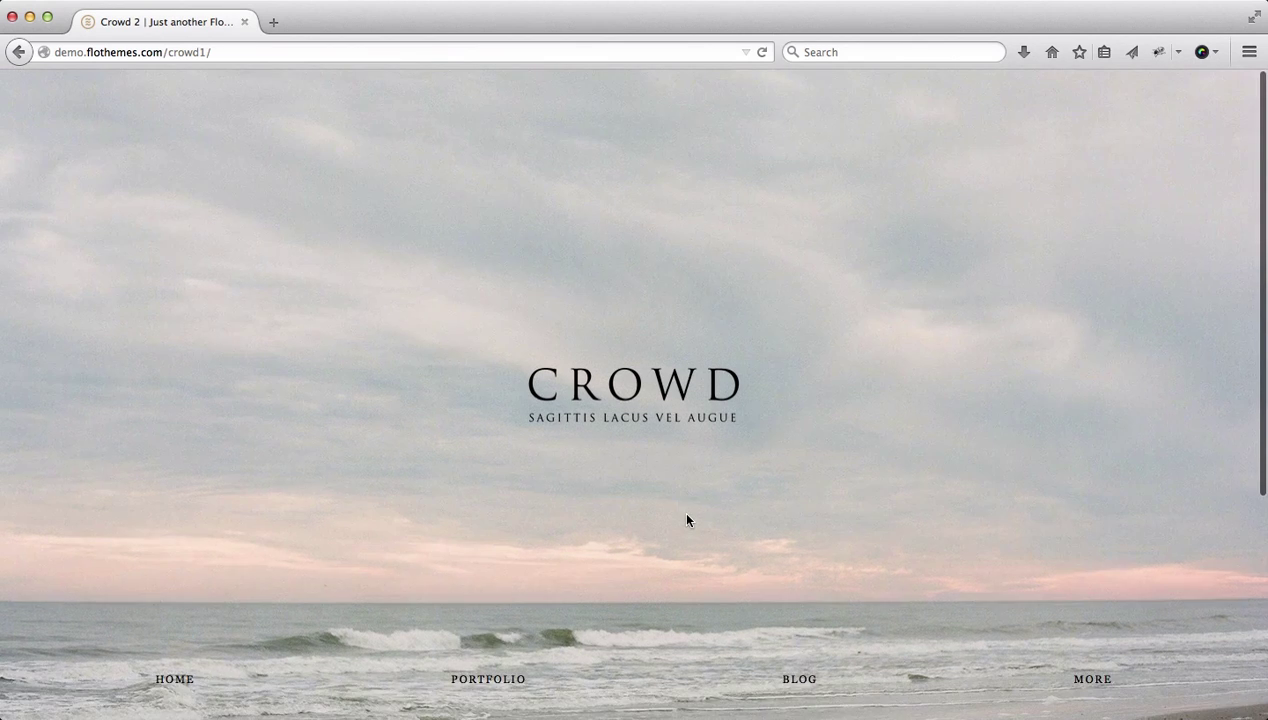
scroll(687, 520, "down", 3)
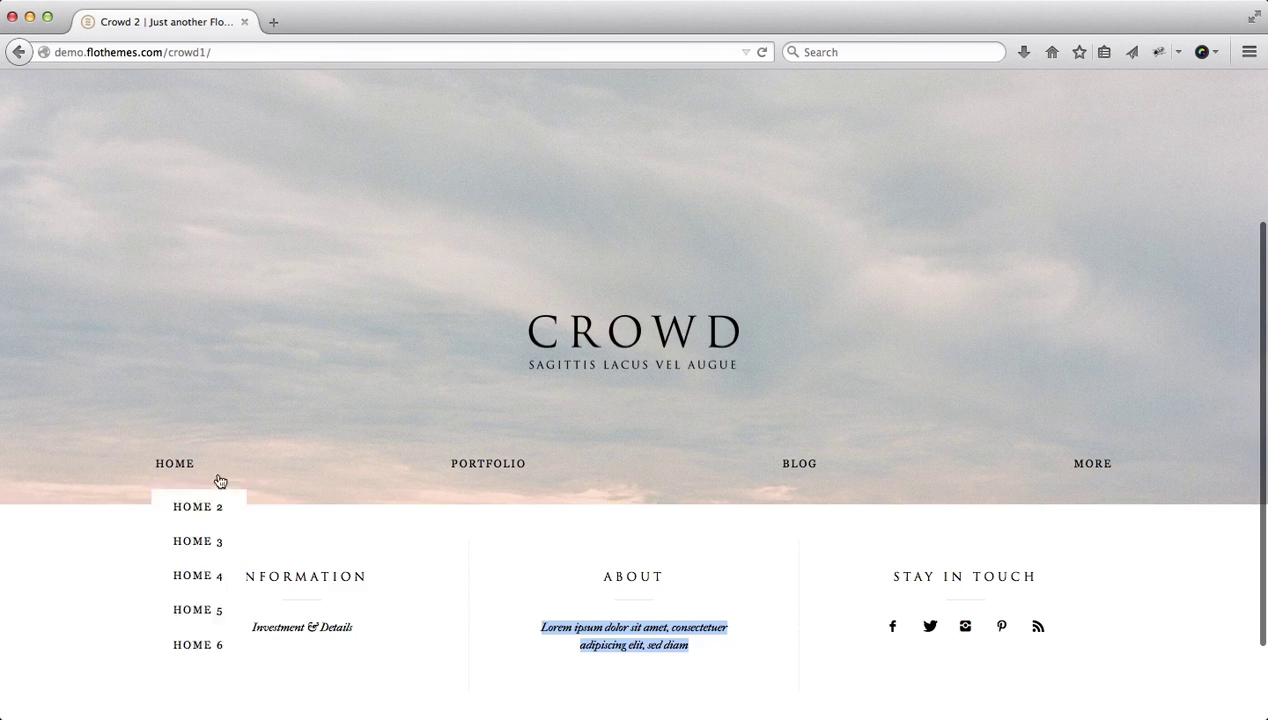
scroll(755, 526, "down", 2)
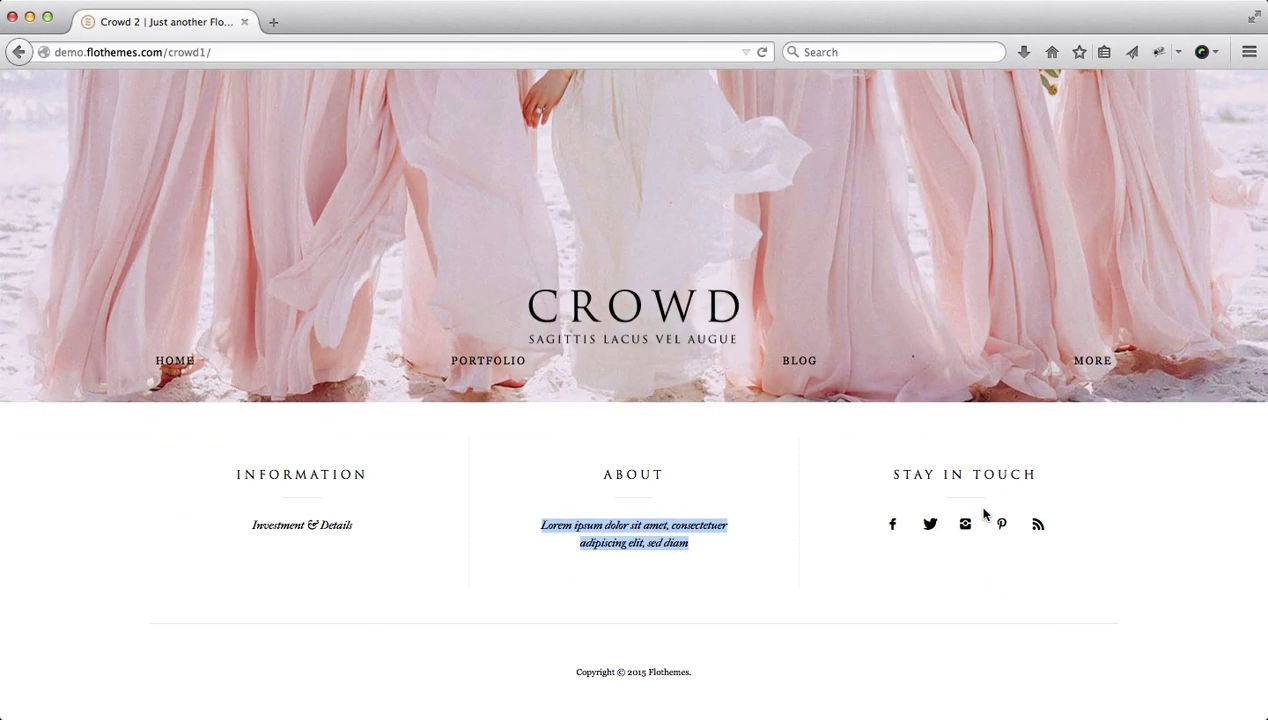
key("super+grave")
scroll(747, 482, "down", 3)
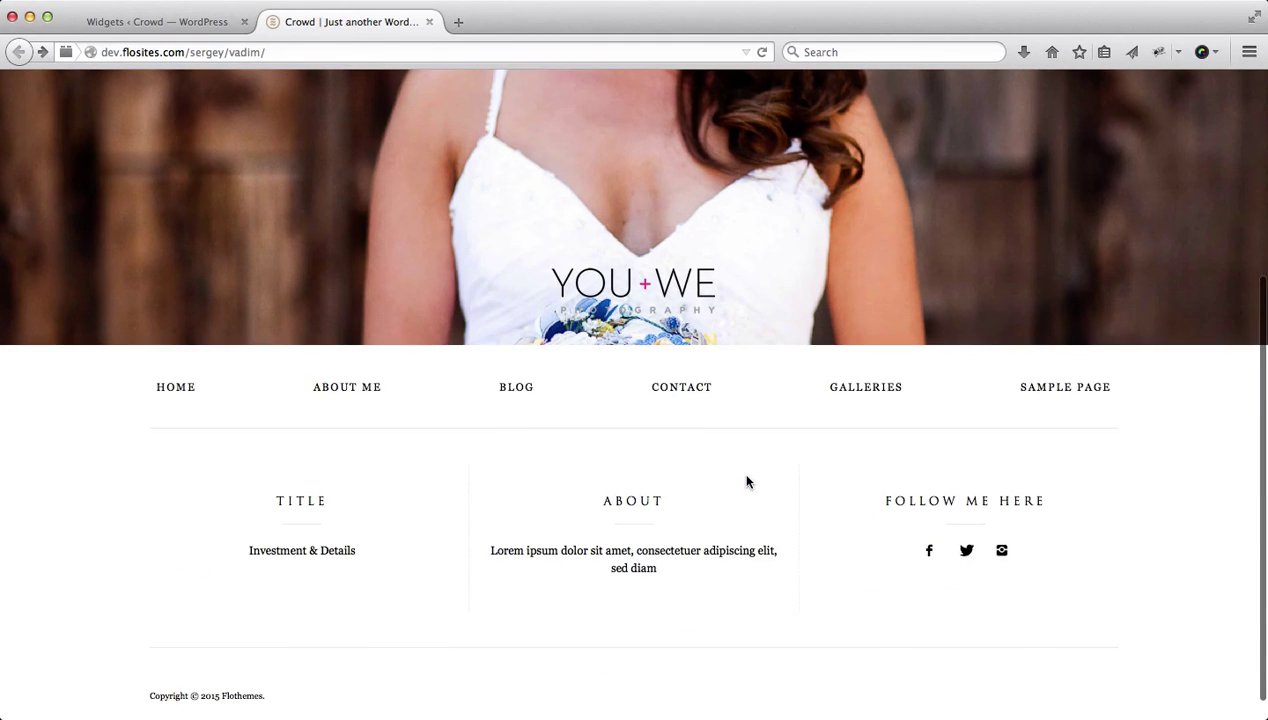
key("ctrl+shift+Tab")
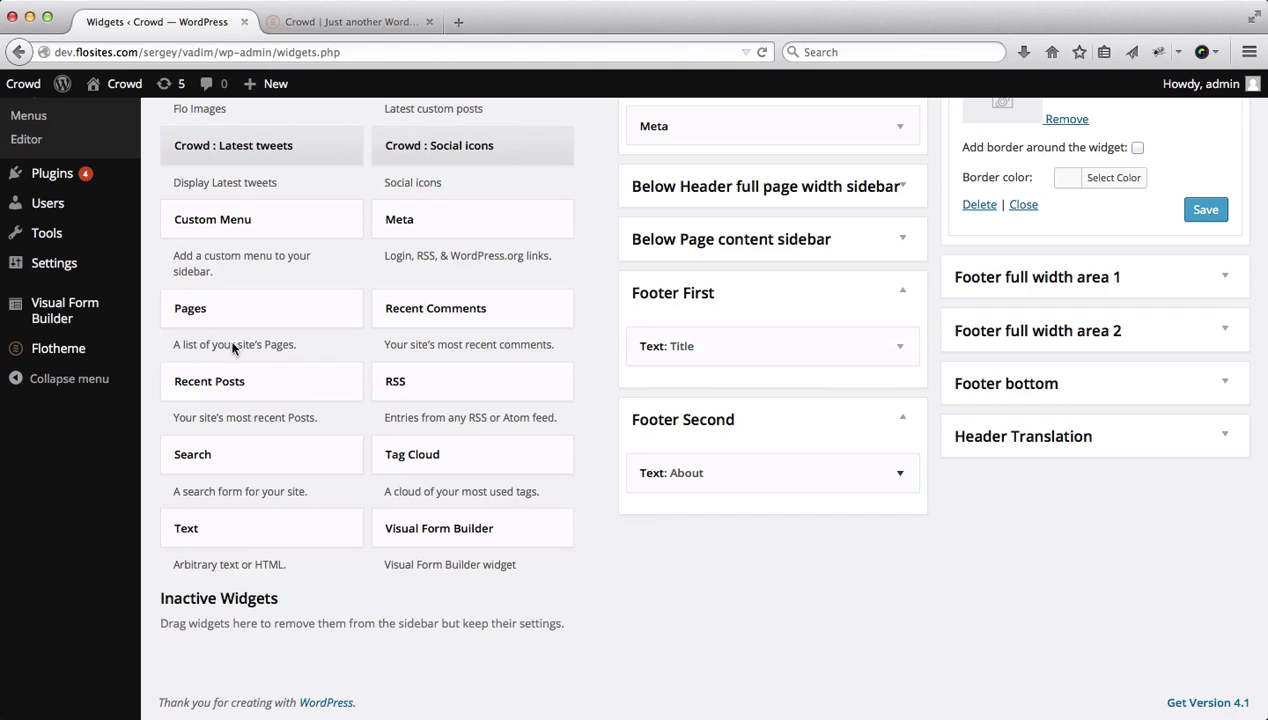
- Open the Home page for editing from the Pages list in a new tab
scroll(147, 375, "up", 5)
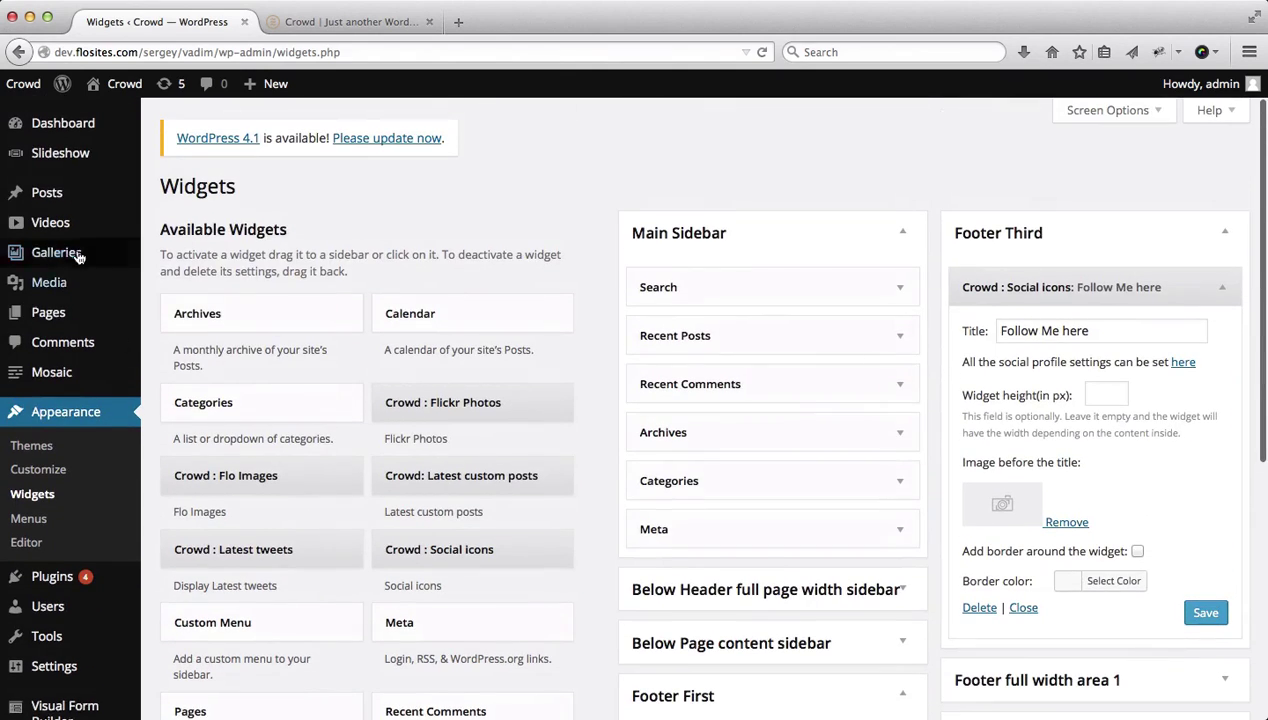
middle_click(75, 319)
key("ctrl+Tab")
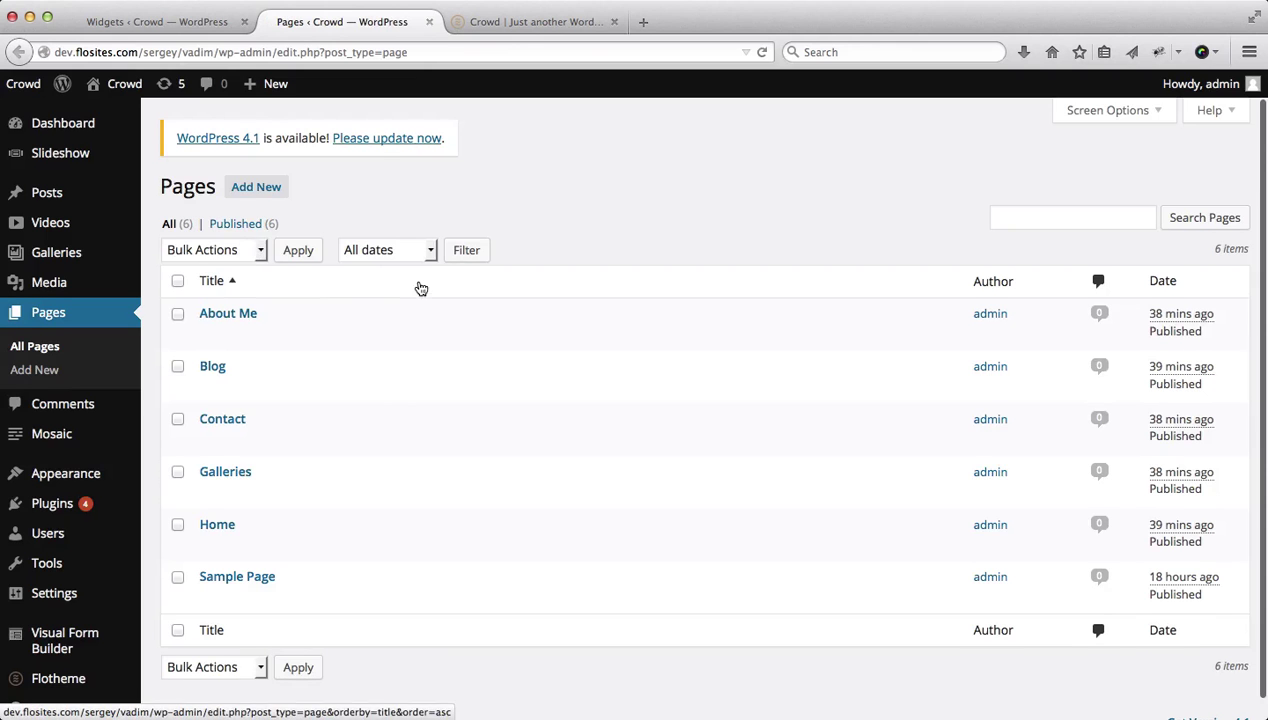
left_click(223, 521)
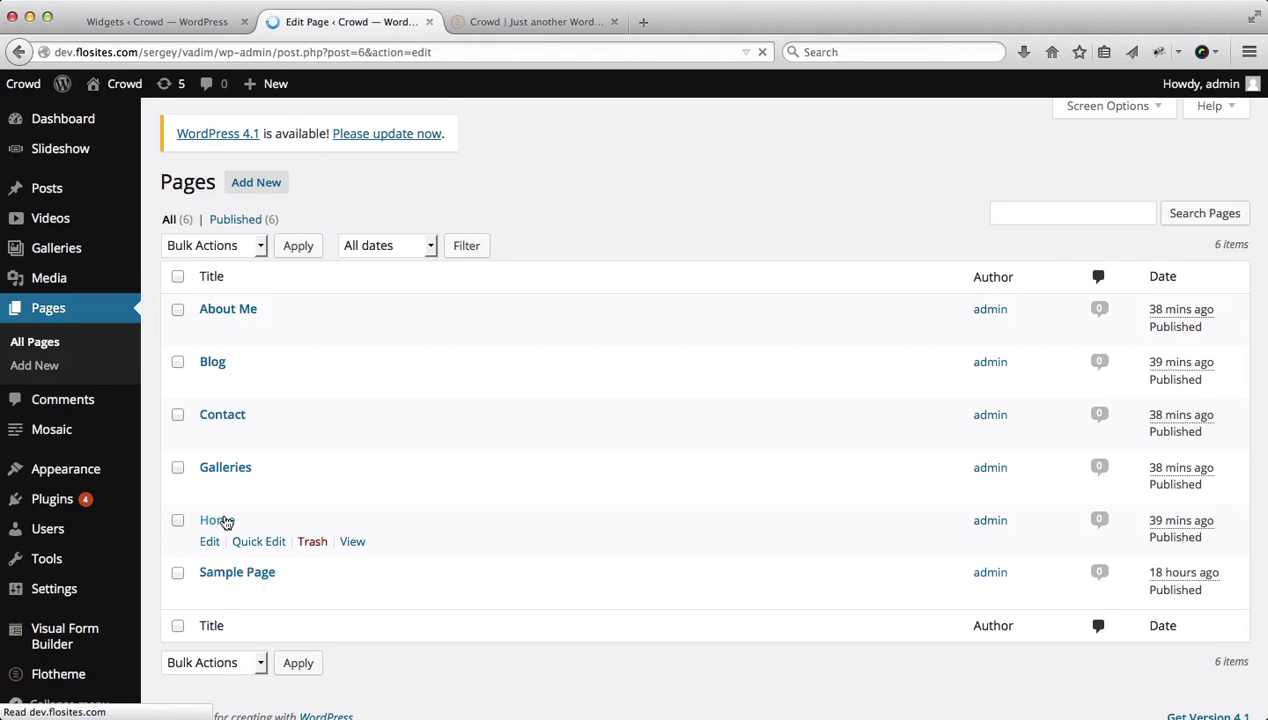
- Choose the menu-over-slideshow-bottom layout, update the Home page, and reload the live site
scroll(475, 400, "down", 10)
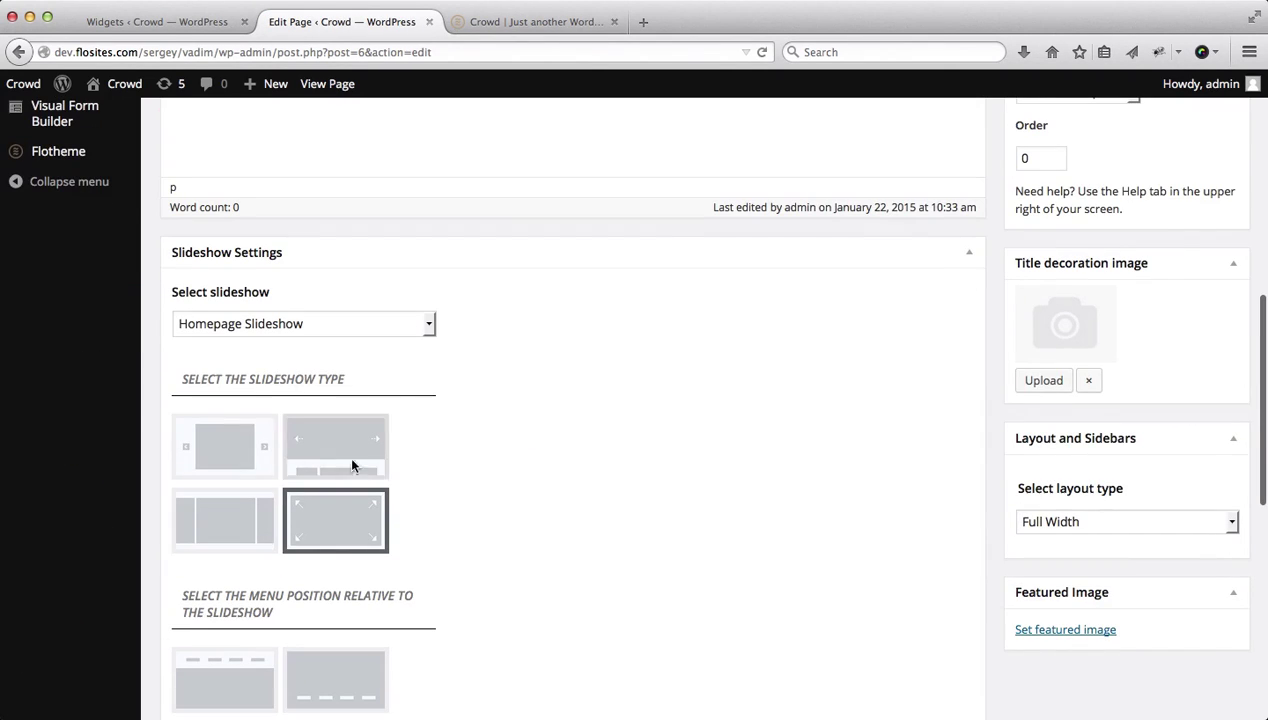
scroll(459, 451, "down", 3)
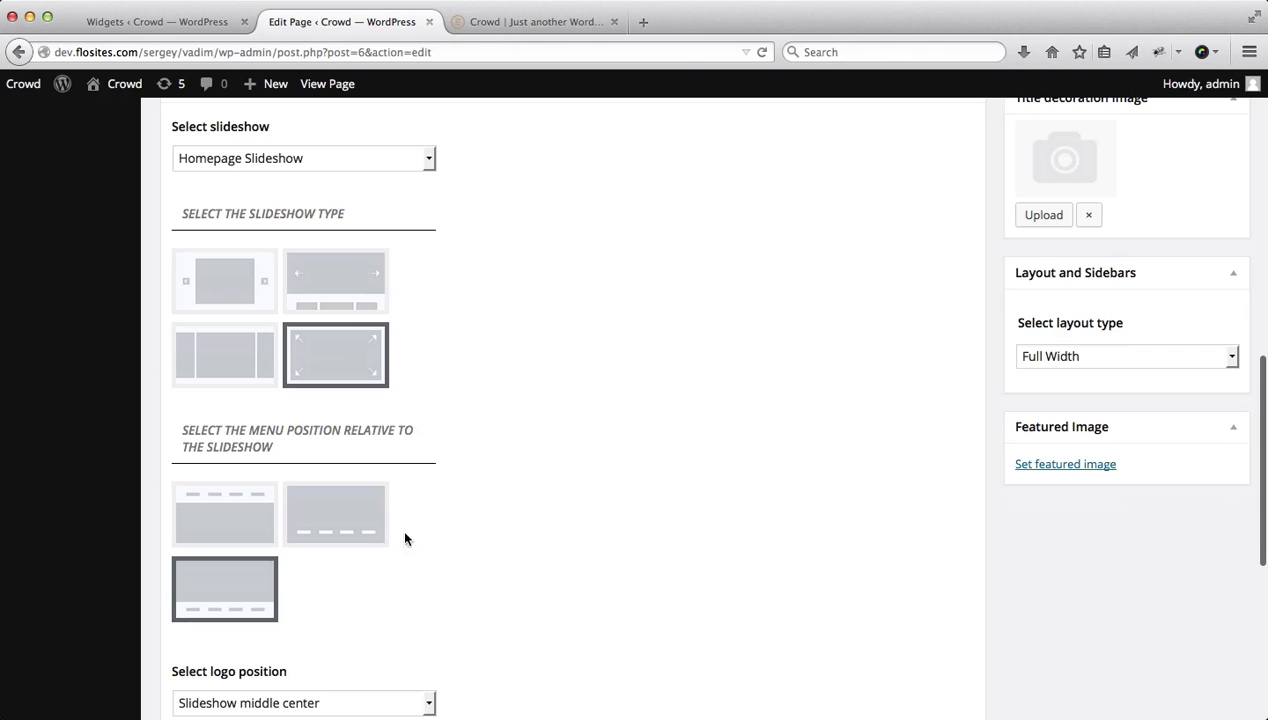
left_click(342, 530)
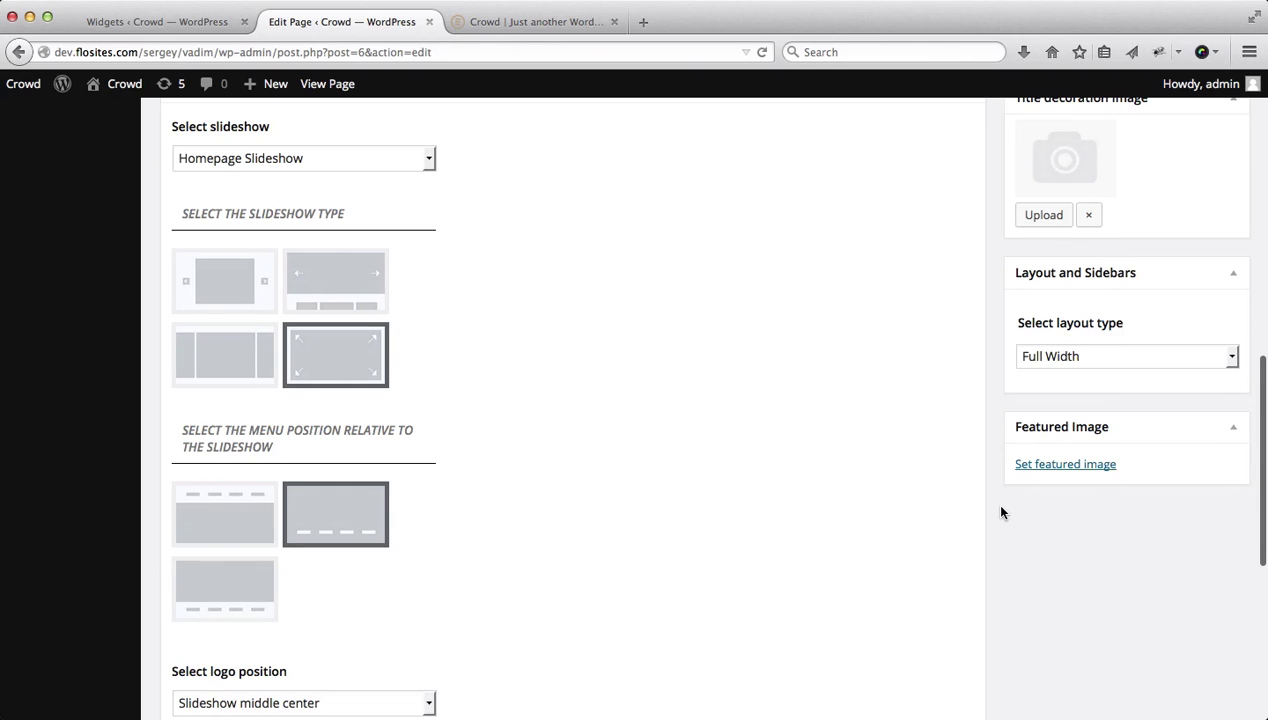
scroll(1002, 512, "down", 5)
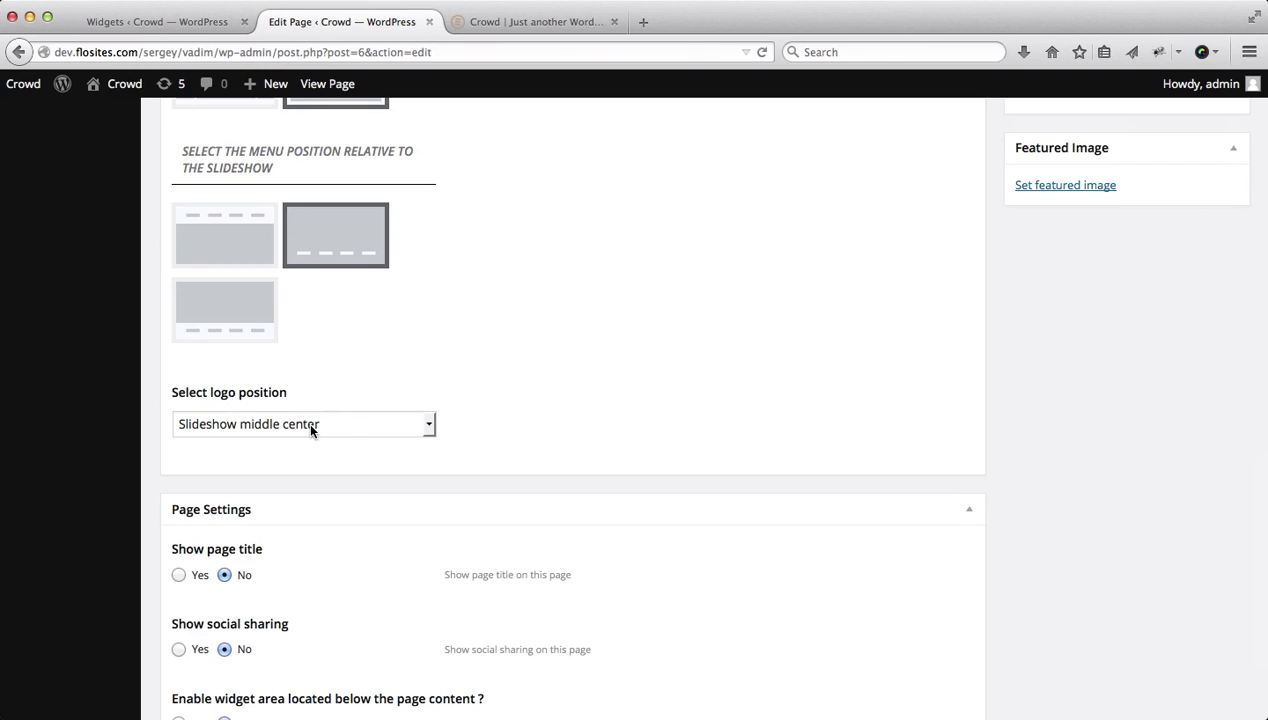
scroll(835, 533, "up", 15)
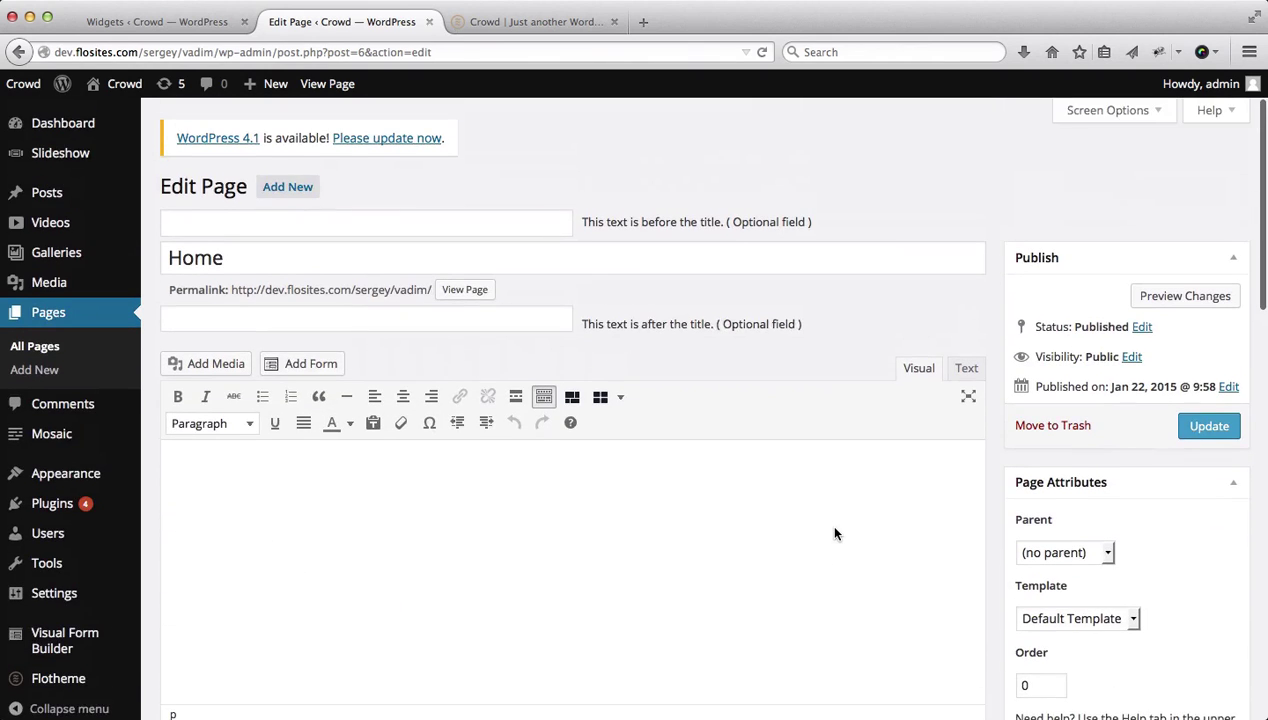
left_click(1208, 418)
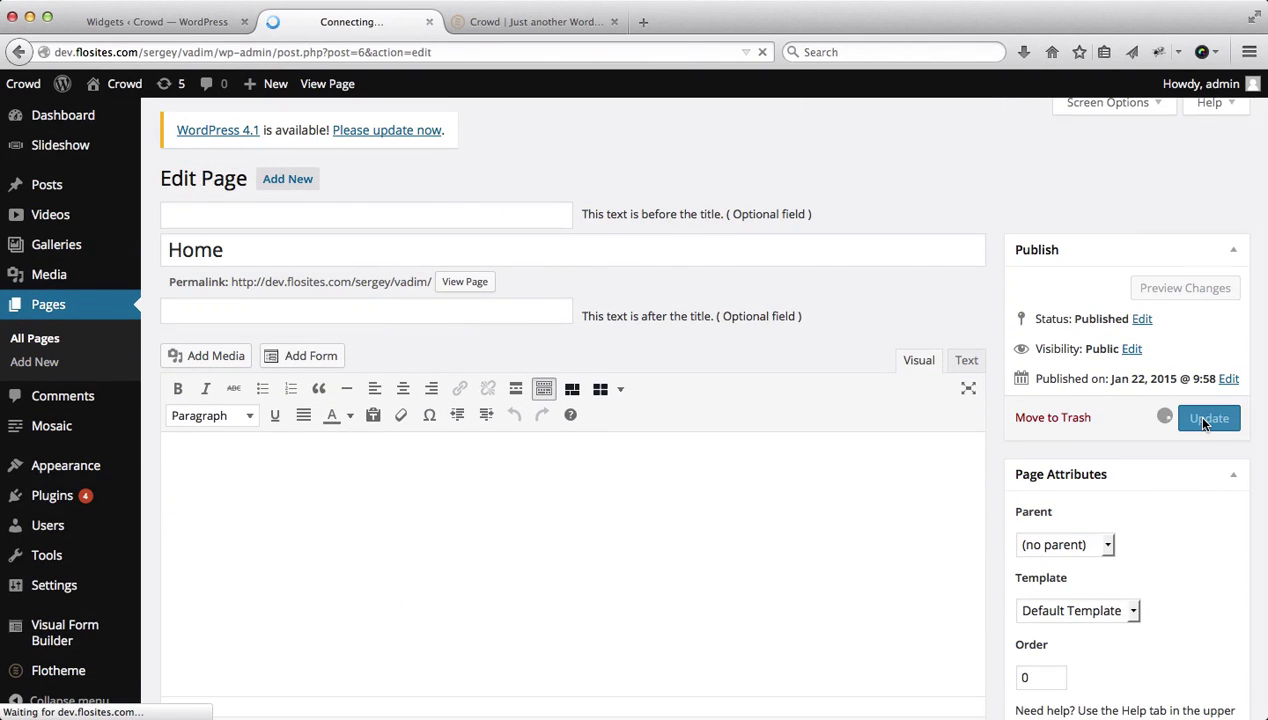
key("ctrl+Tab")
key("super+r")
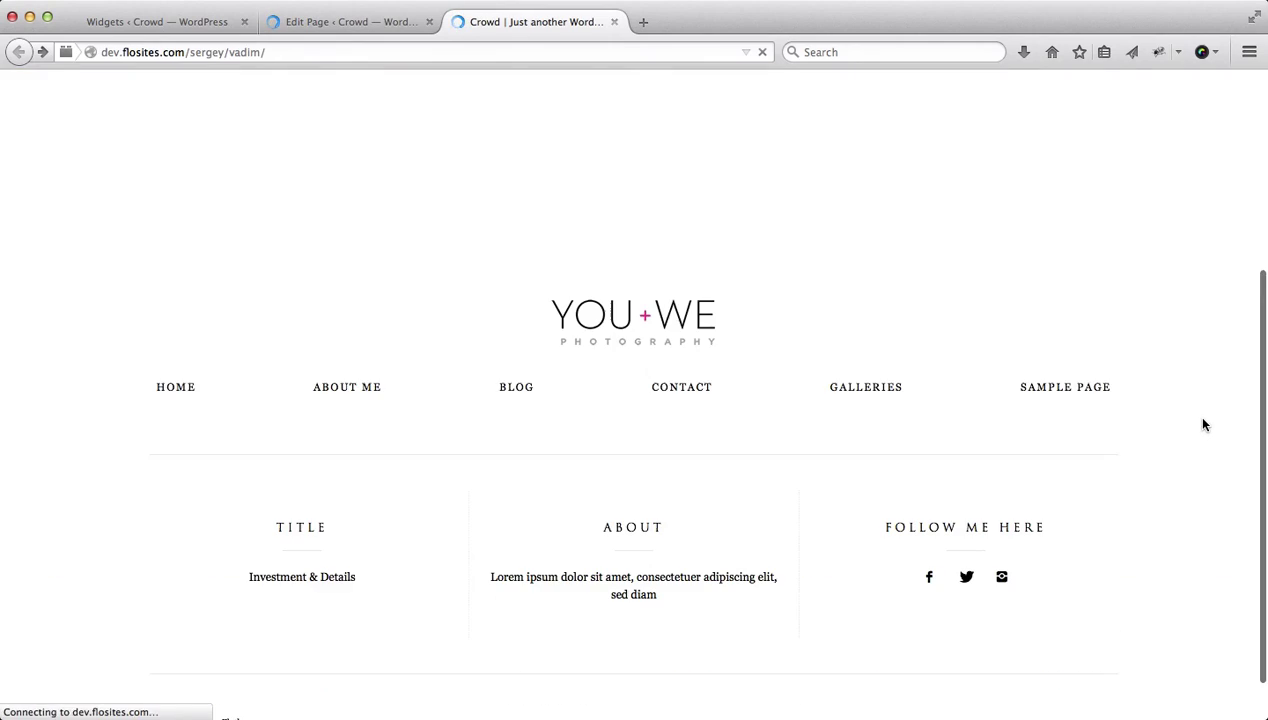